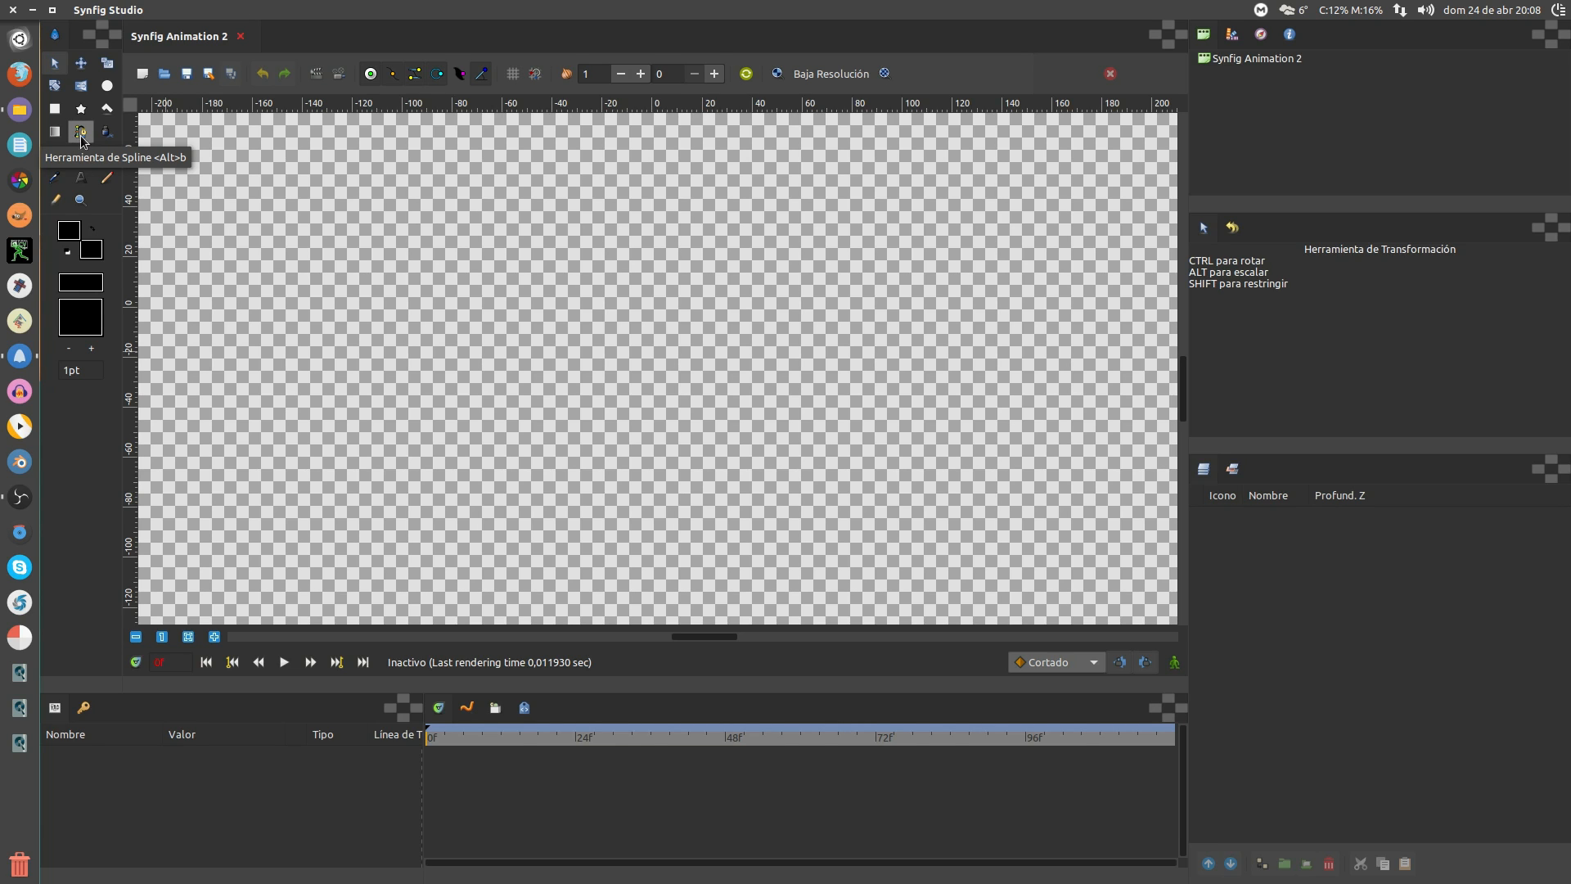
# With the Spline tool, place the first five points around the left and bottom of the canvas centre
pyautogui.click(79, 133)
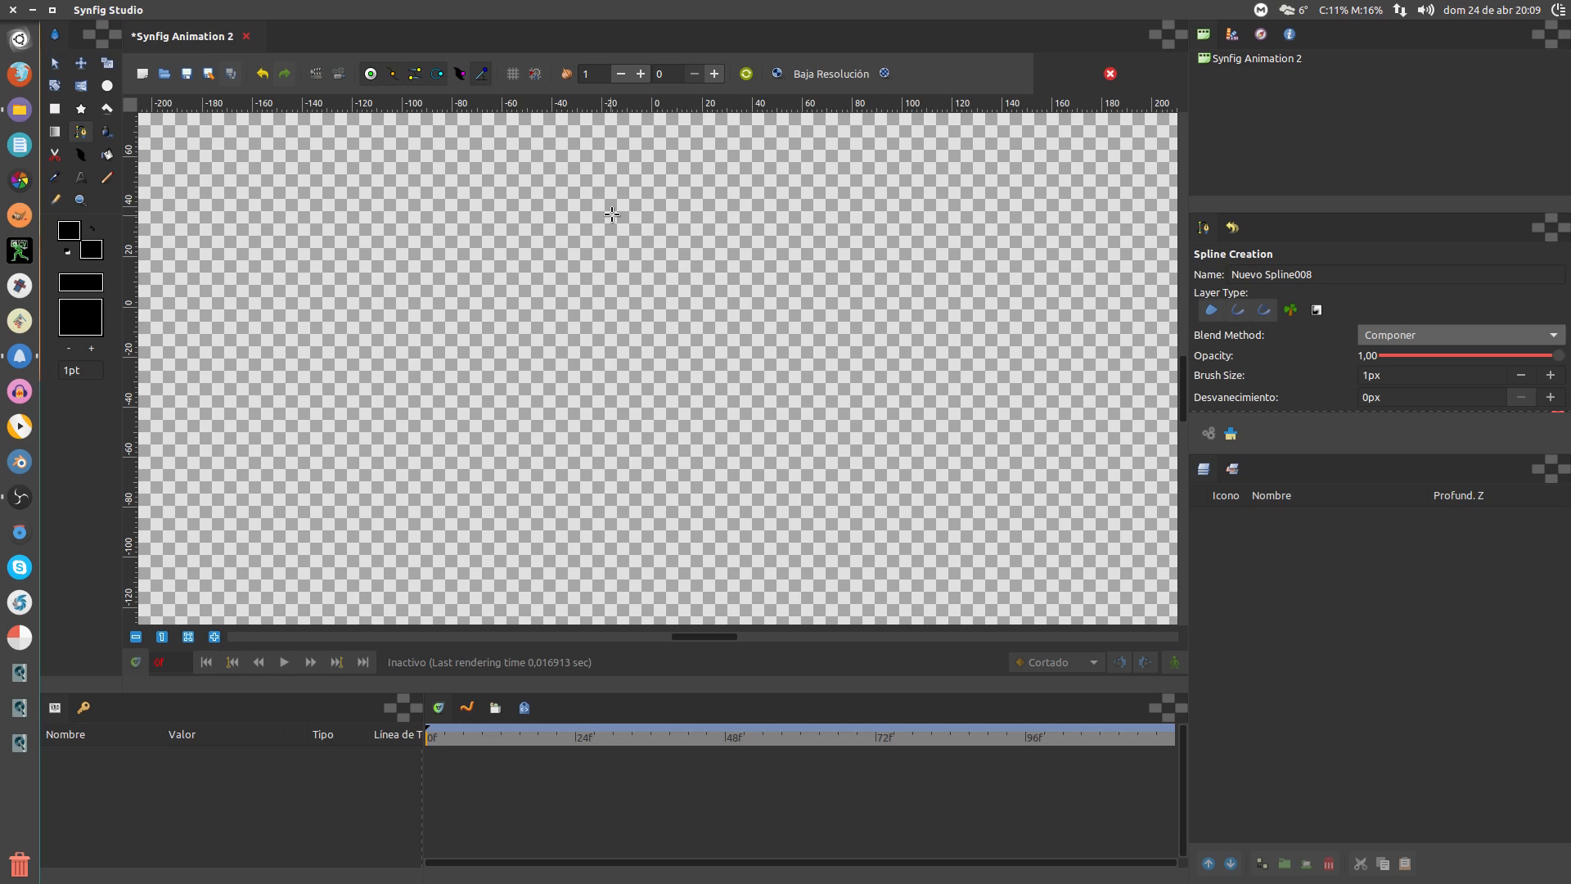
pyautogui.click(555, 219)
pyautogui.click(479, 292)
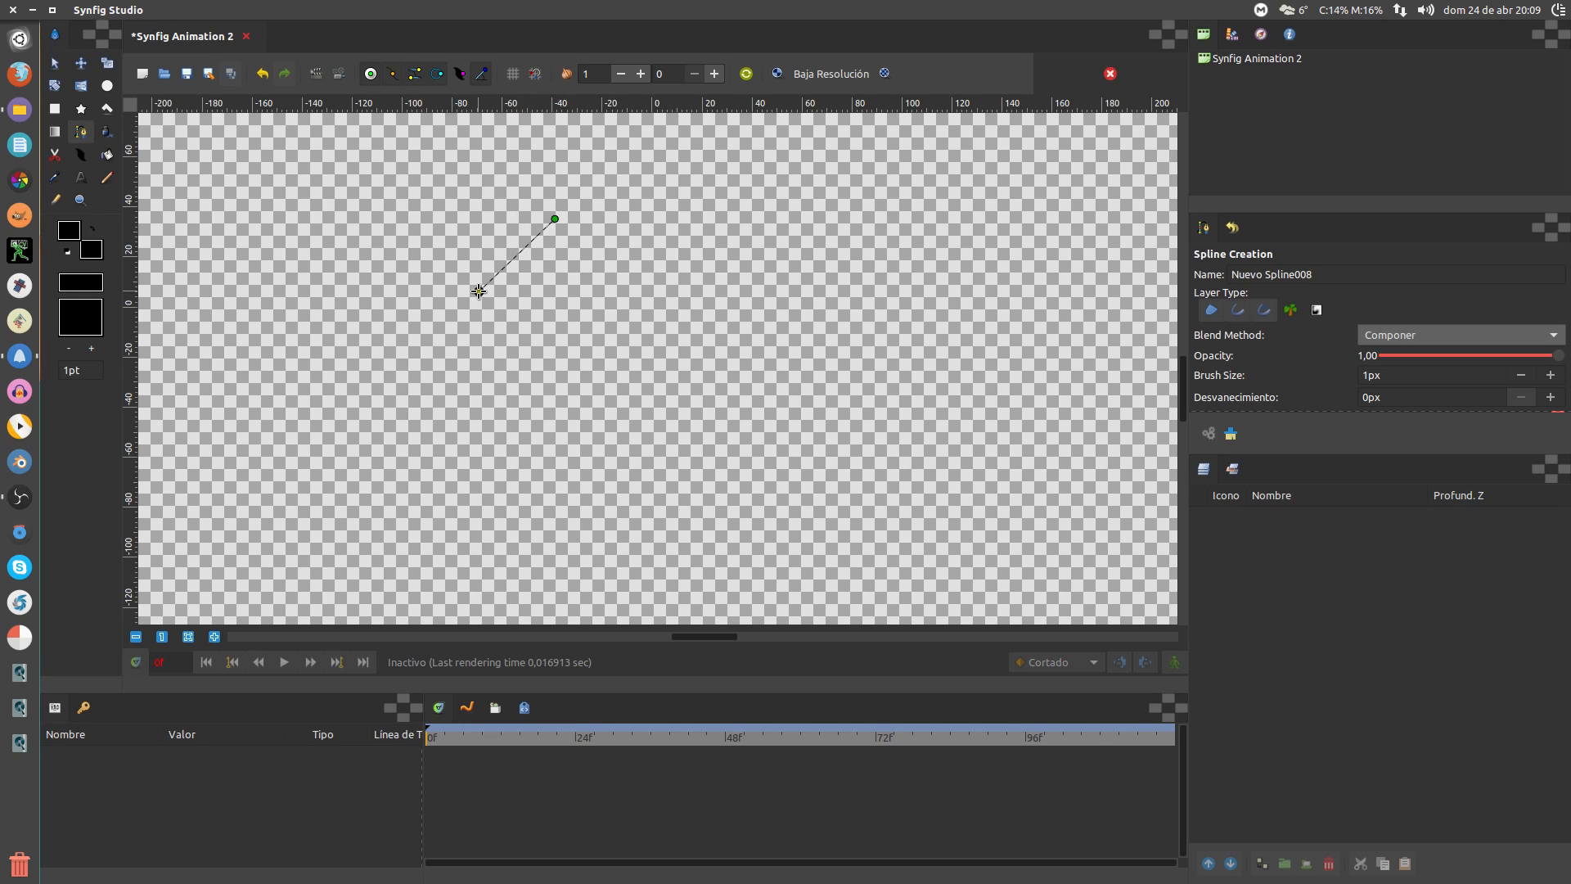
pyautogui.click(484, 374)
pyautogui.click(548, 461)
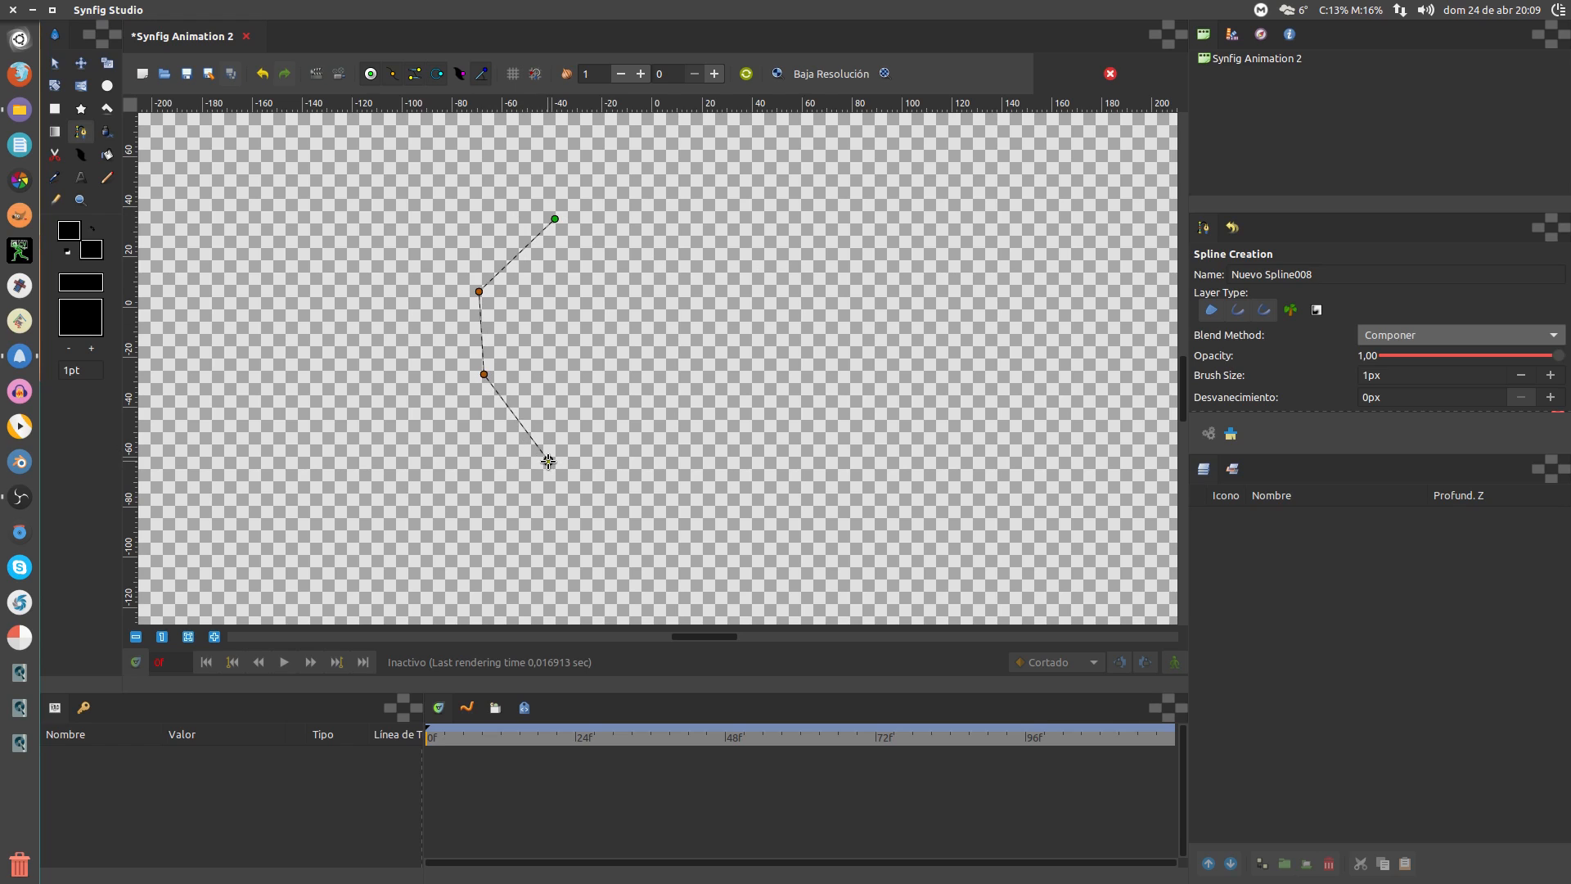
pyautogui.click(661, 469)
# Add five more points up the right side and top, then close the spline into a loop
pyautogui.click(743, 409)
pyautogui.click(762, 327)
pyautogui.click(733, 257)
pyautogui.click(689, 215)
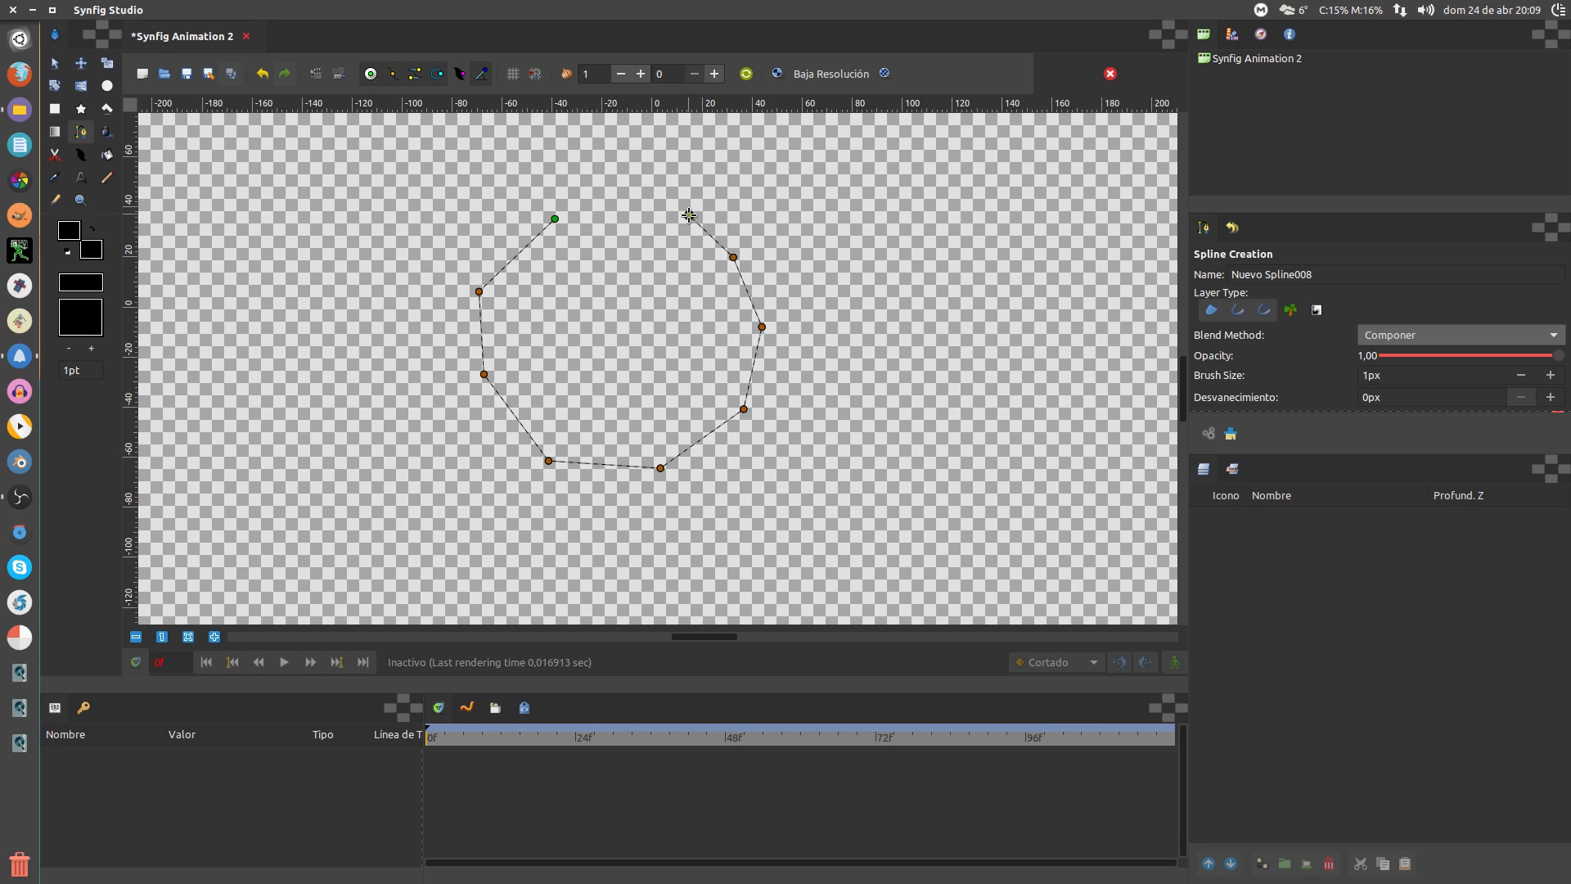
pyautogui.click(624, 187)
pyautogui.rightClick(554, 219)
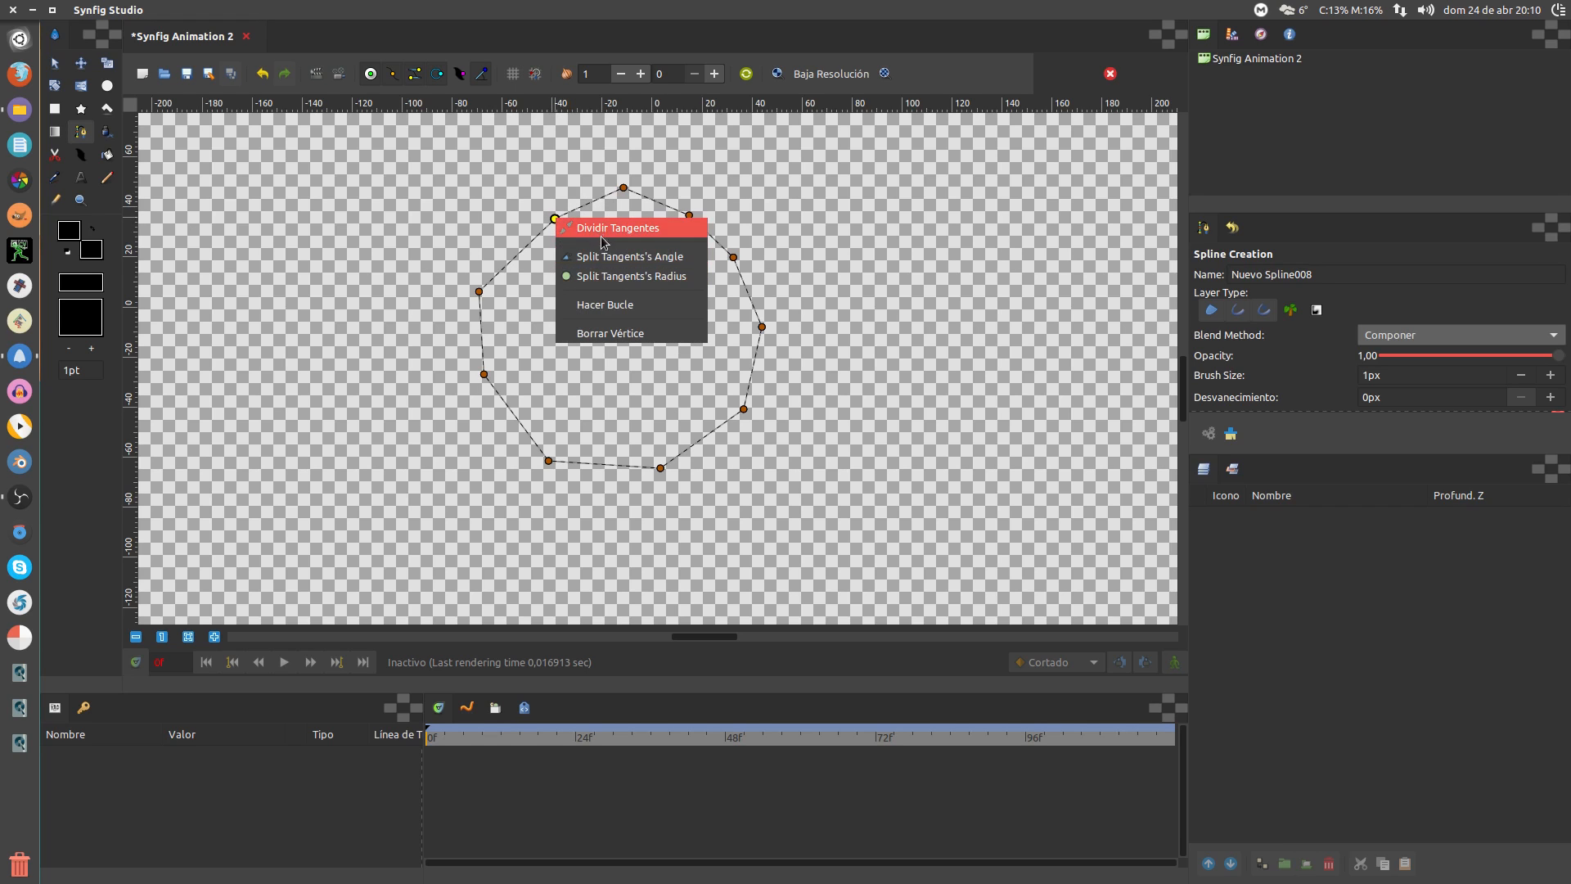
pyautogui.click(616, 306)
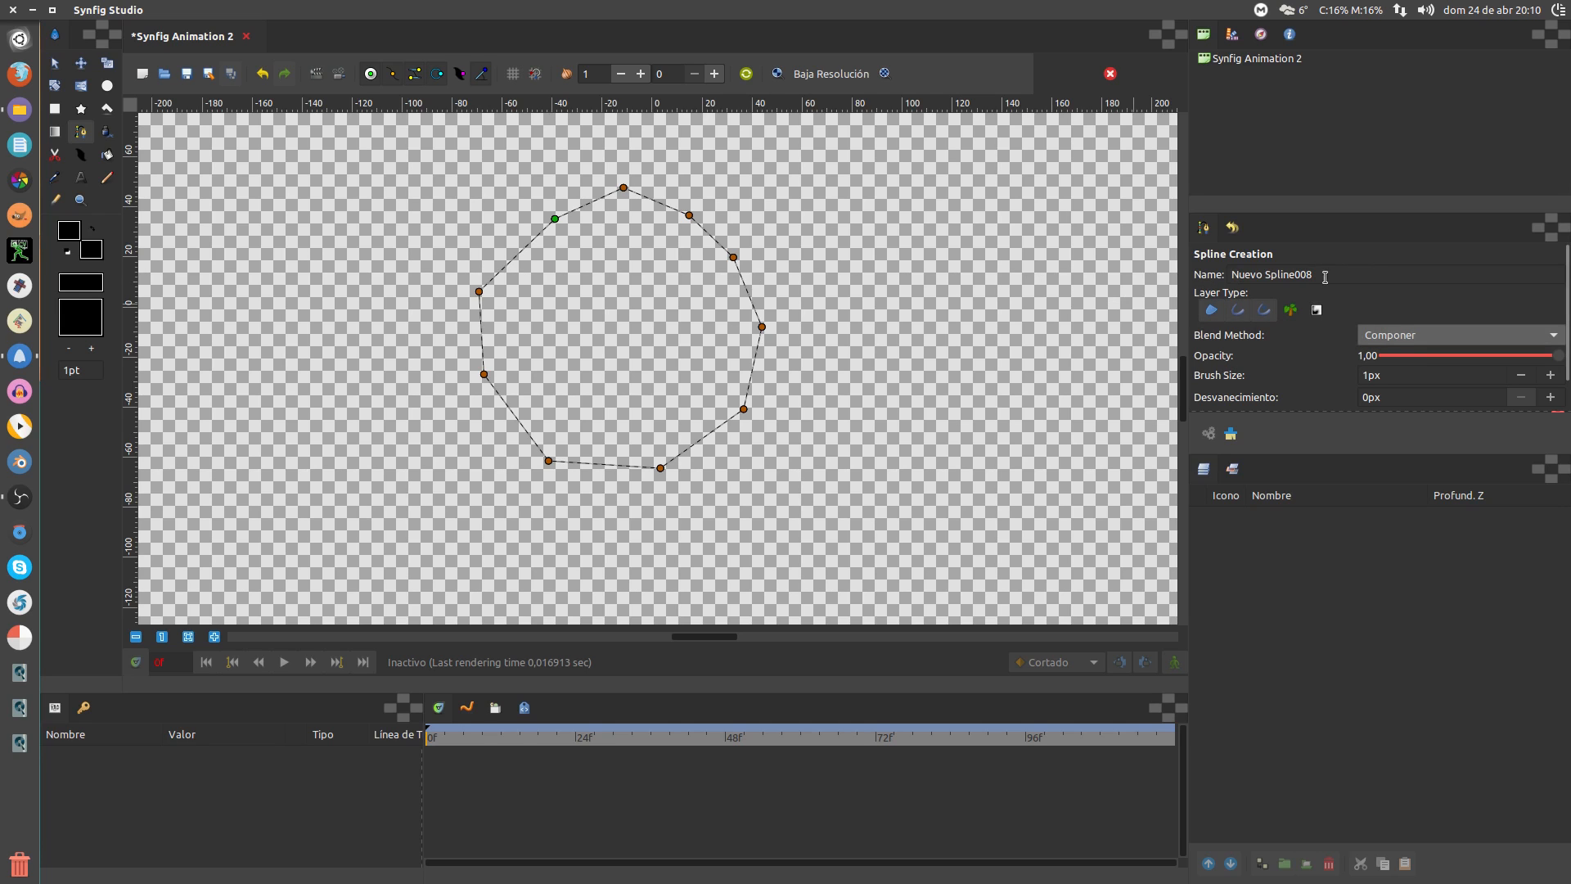
# Replace the layer name with 'Spline Prueba', removing the stray character, and toggle the plant layer option
pyautogui.moveTo(1325, 276); pyautogui.dragTo(1211, 276)
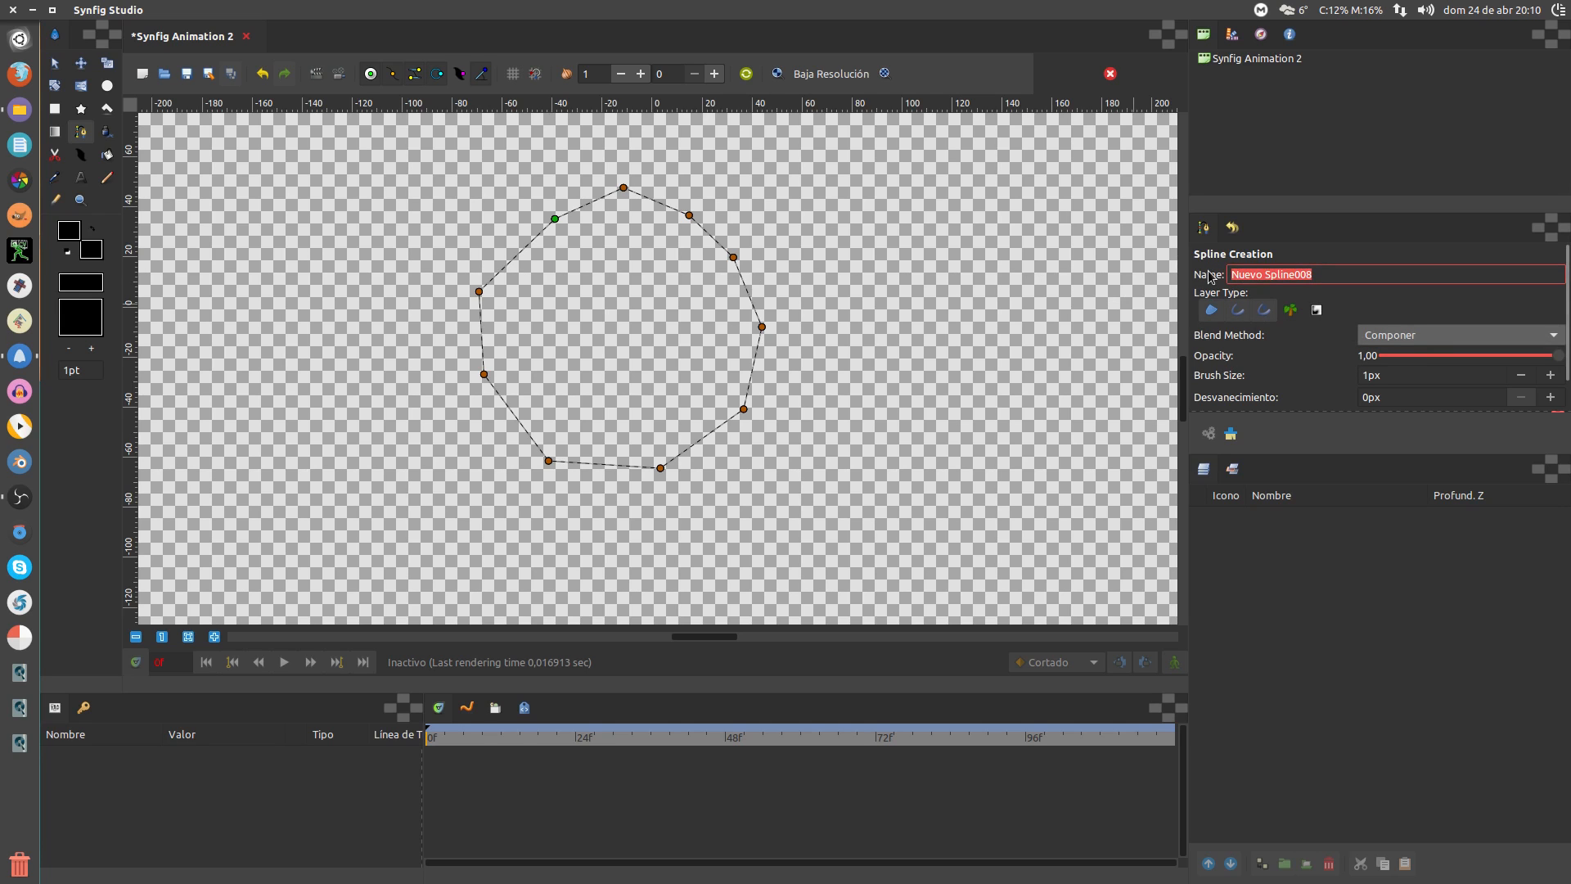
pyautogui.write('Spli')
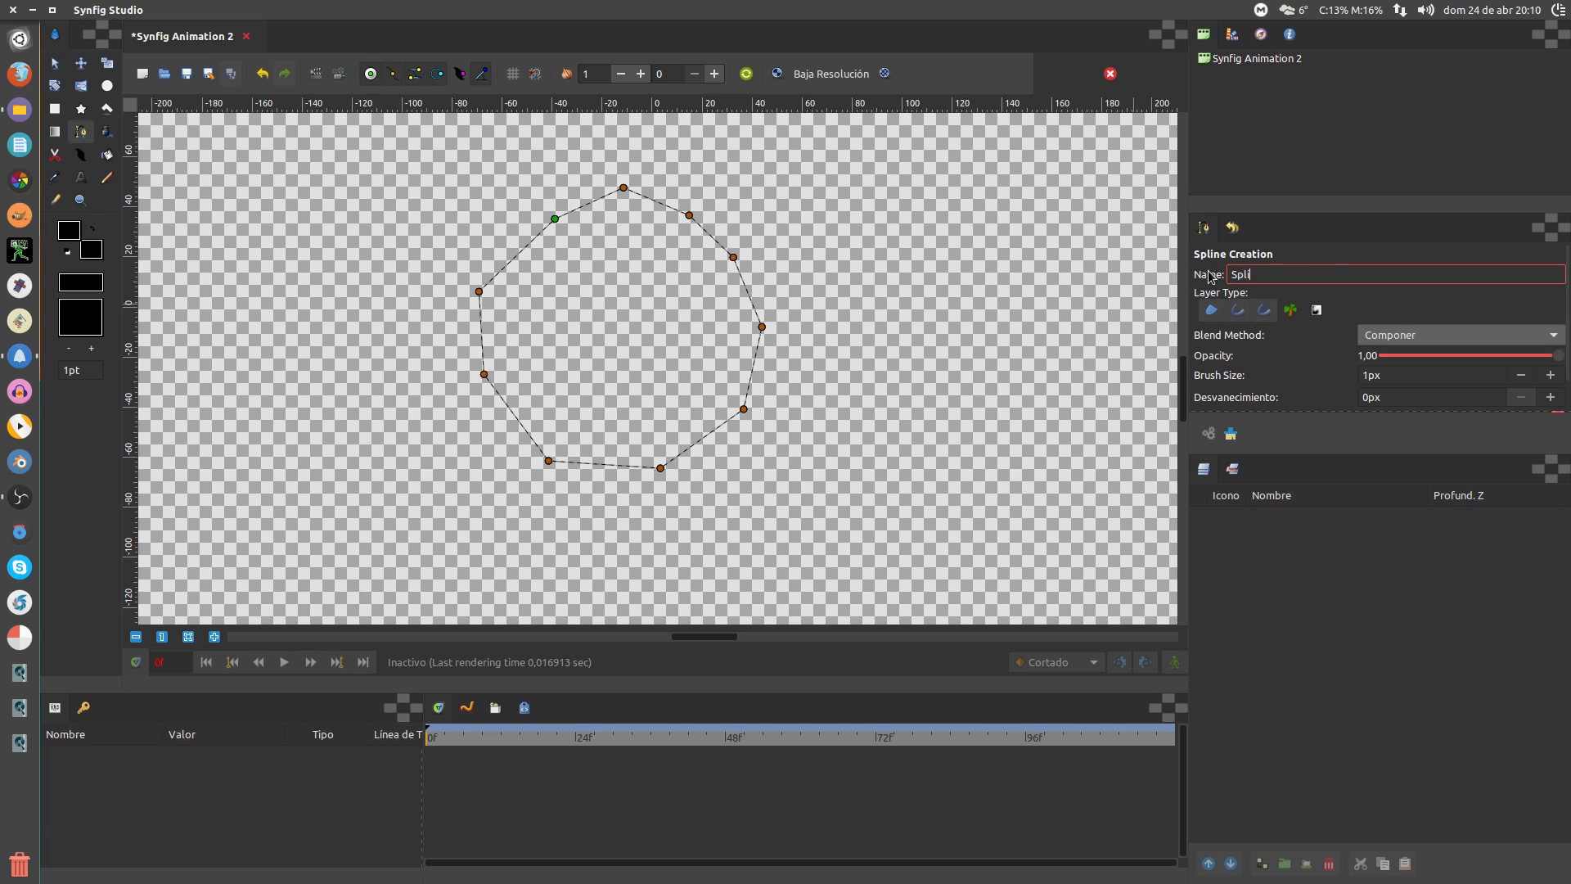
pyautogui.write('ne çPrueba')
pyautogui.press('BackSpace')
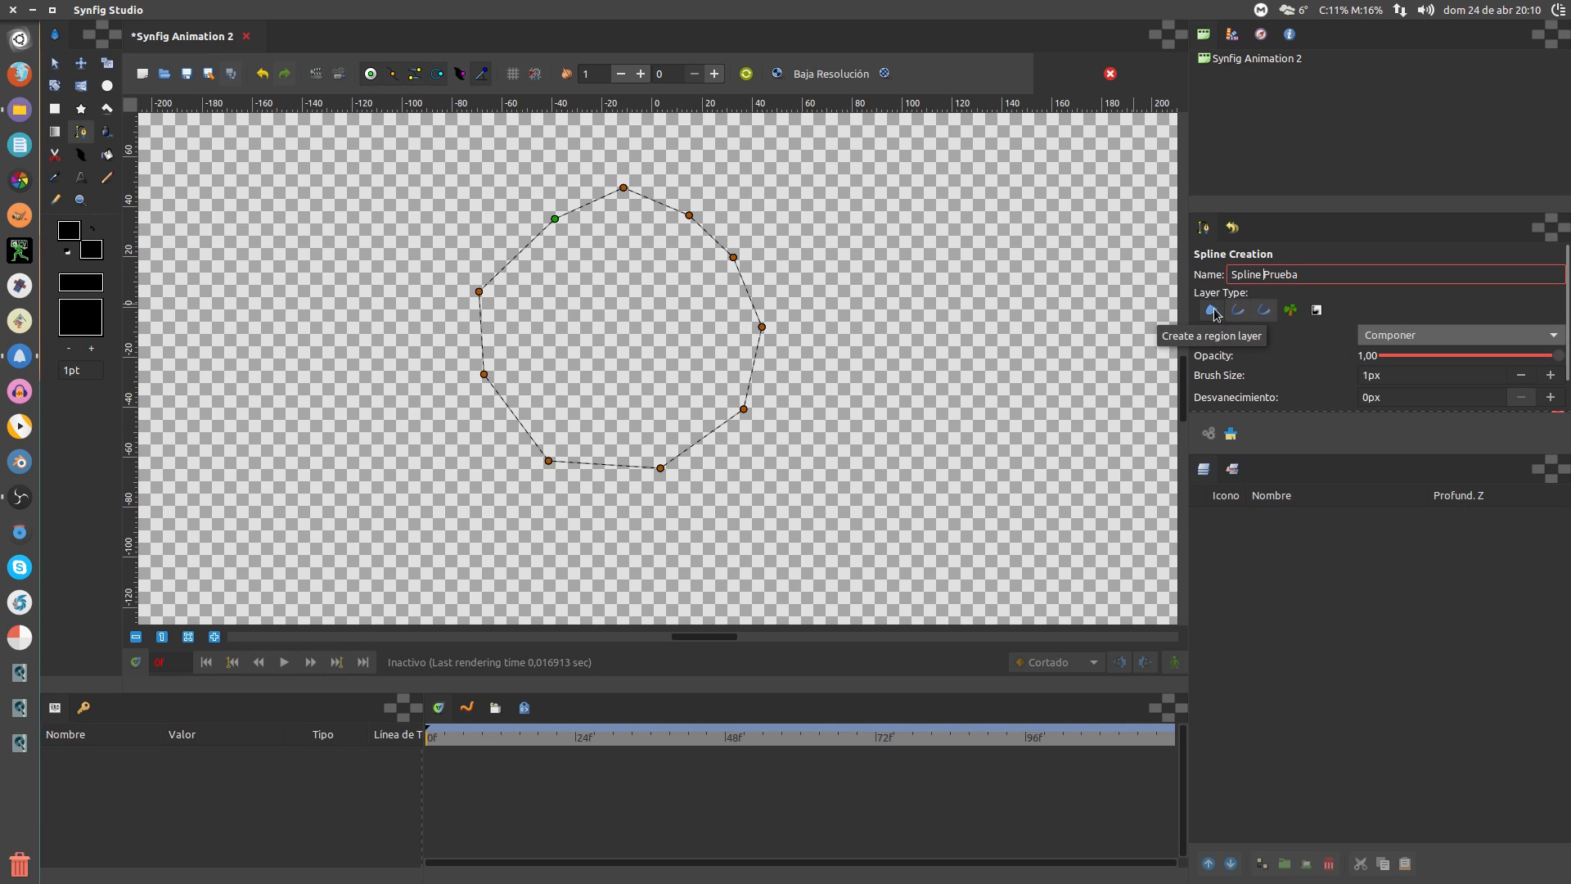
pyautogui.click(1290, 311)
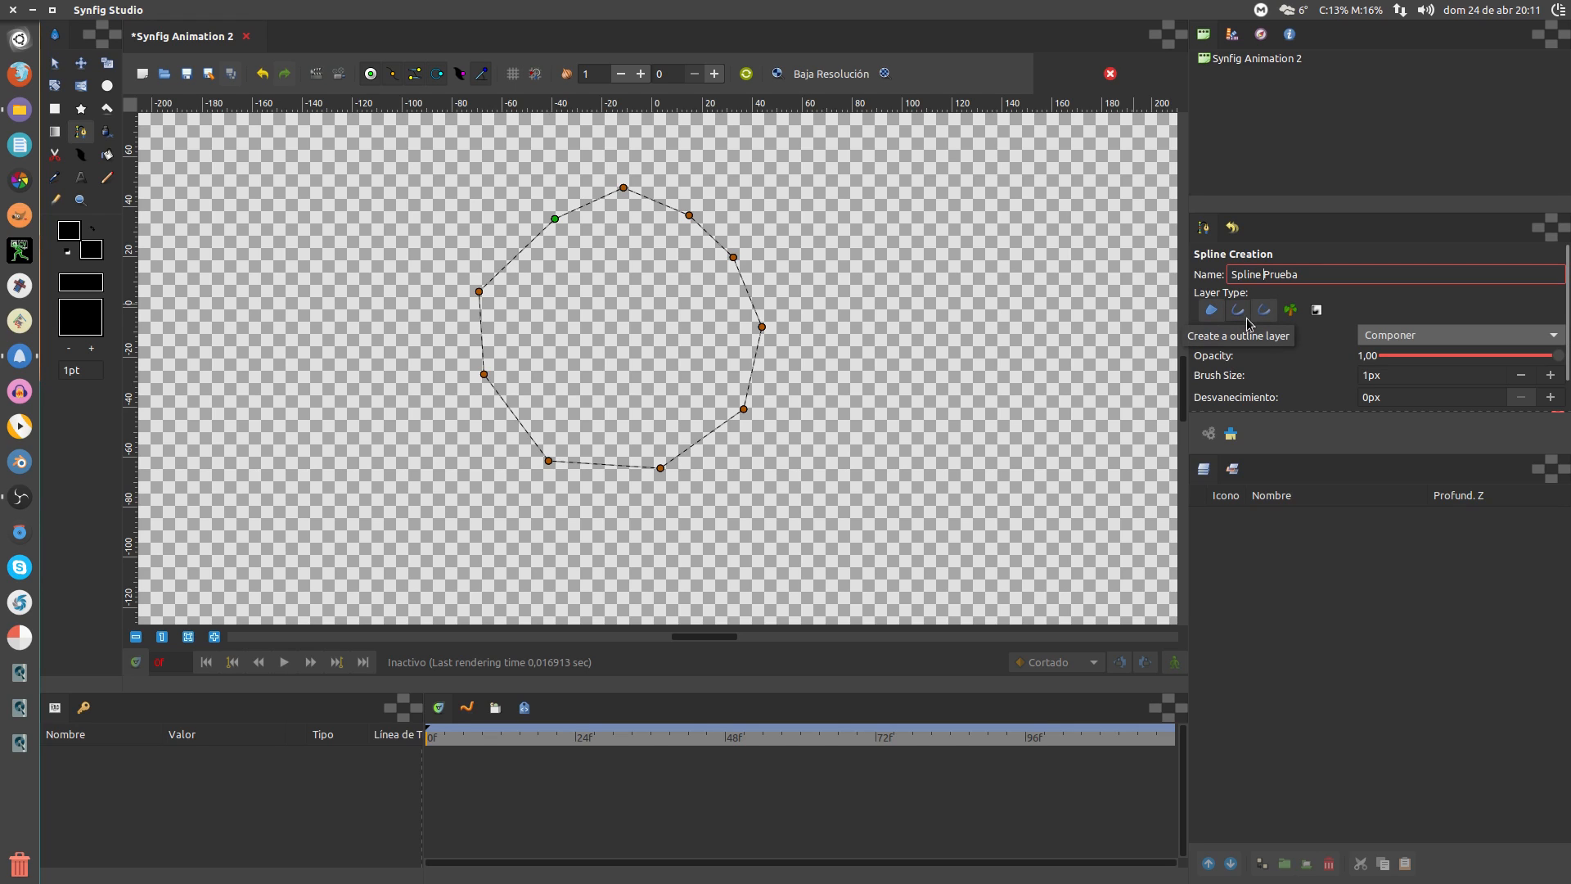
# Create the Spline Prueba region, outline and advanced outline layers, then select each in the Layers panel
pyautogui.click(1209, 436)
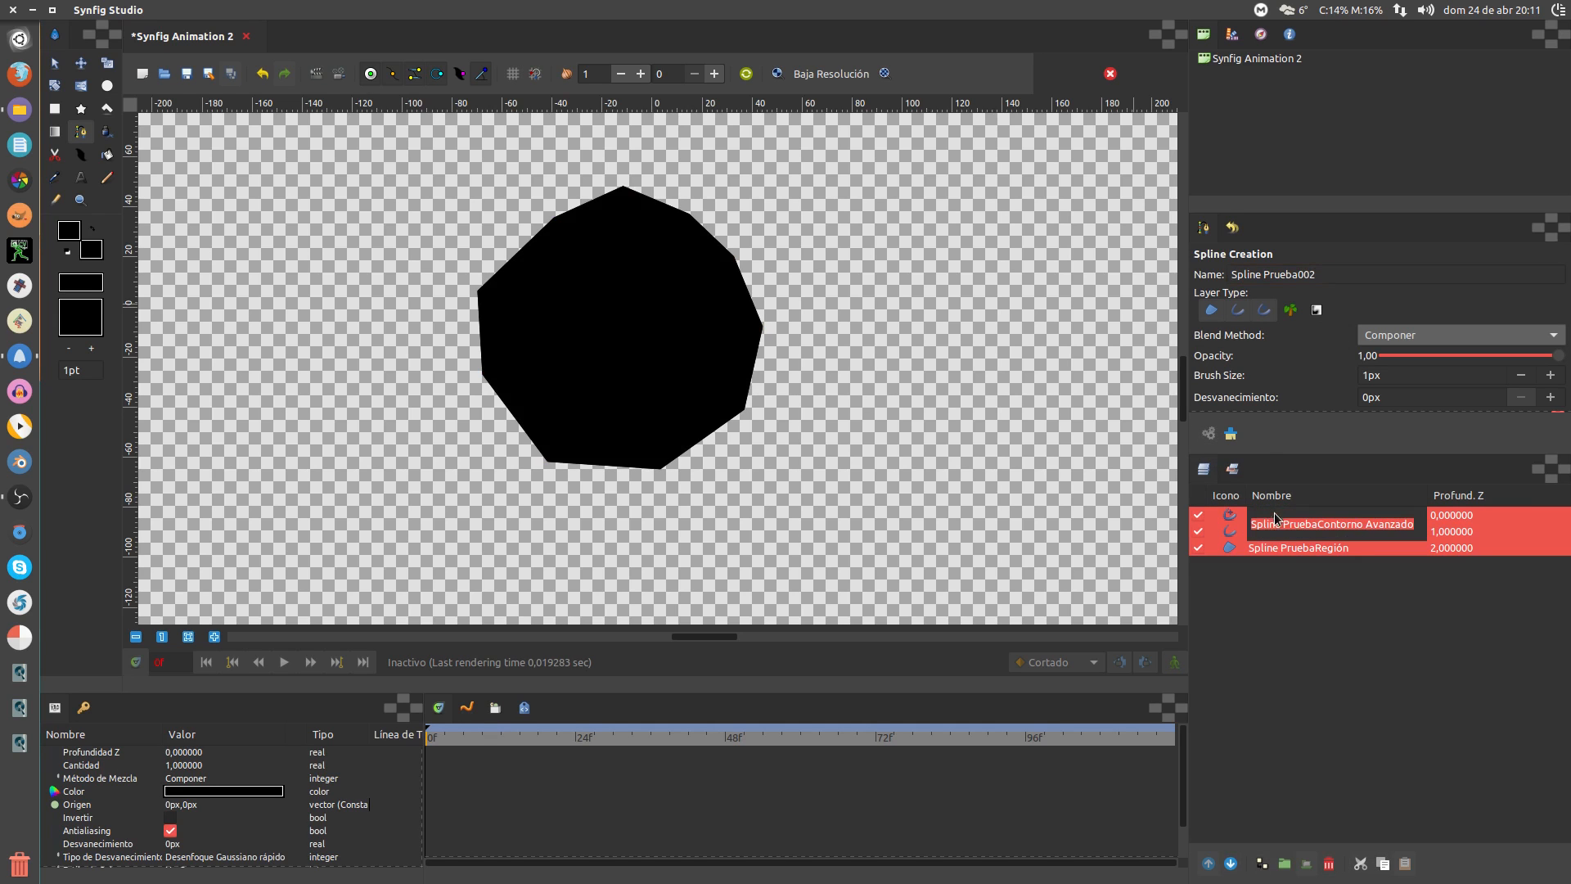
pyautogui.click(1269, 546)
pyautogui.click(1269, 536)
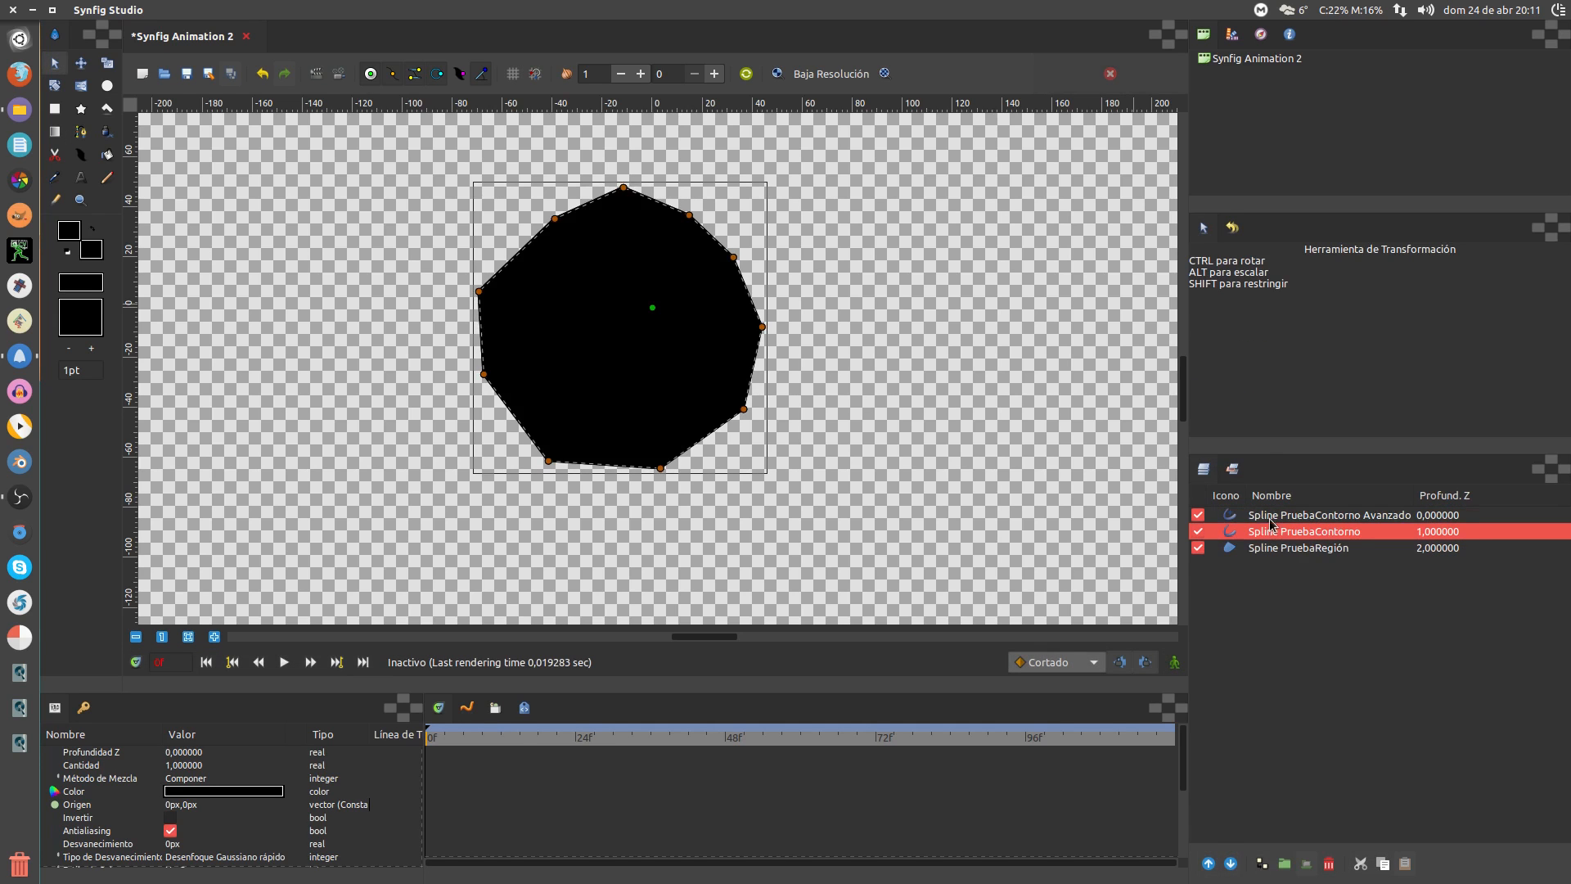
pyautogui.click(1271, 520)
pyautogui.click(1283, 550)
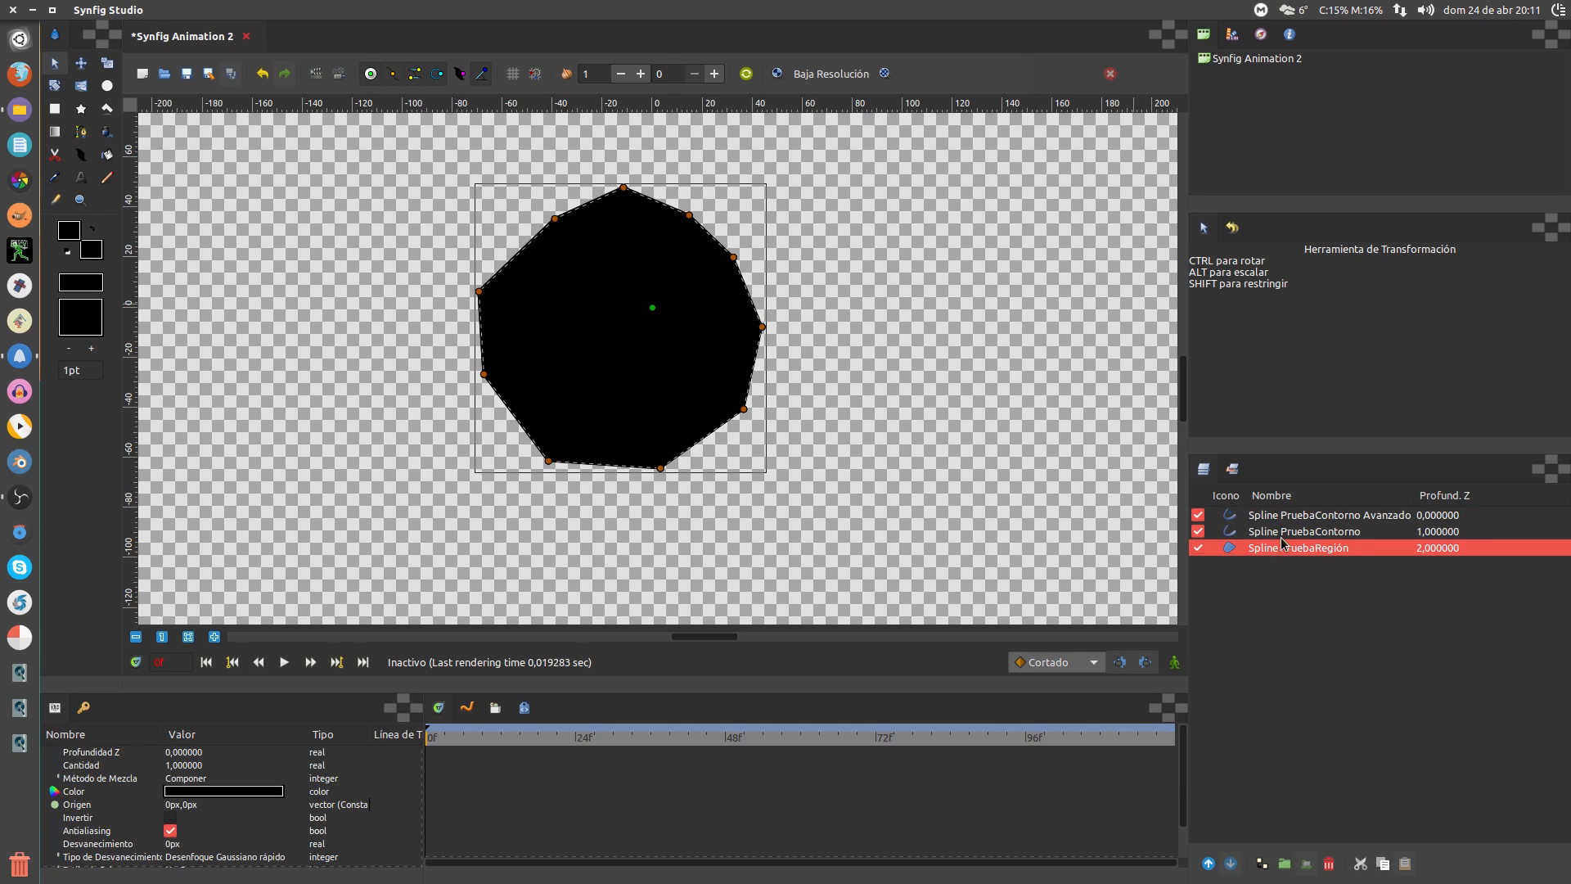
pyautogui.click(1284, 532)
pyautogui.click(1285, 529)
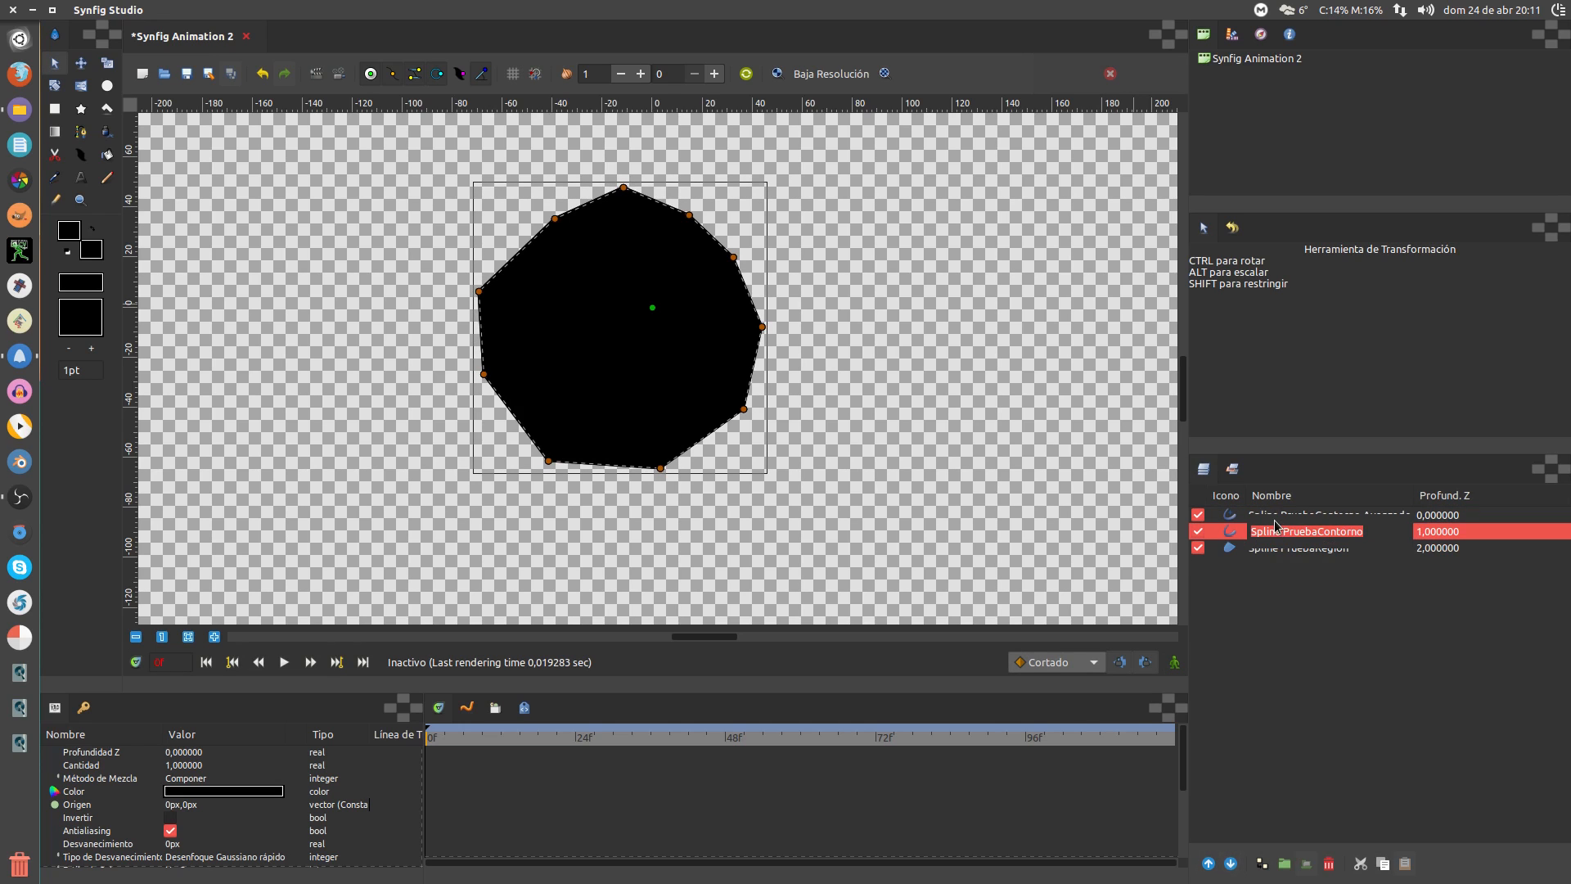
pyautogui.click(1281, 525)
pyautogui.click(1279, 518)
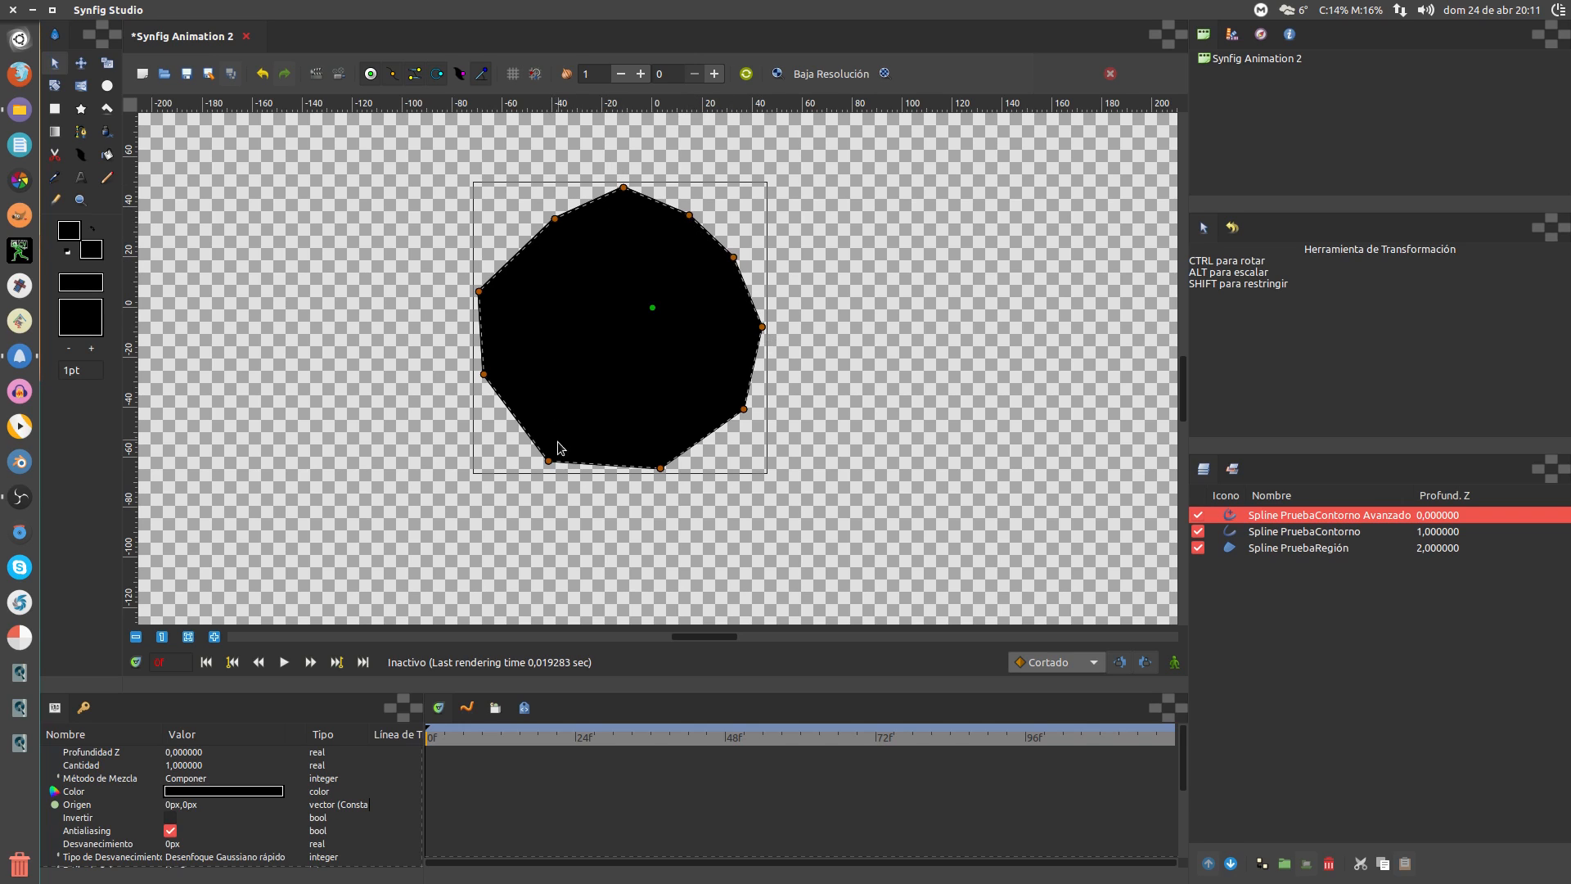
# Pull out and rotate the lower-left vertex's tangents to bulge the bottom-left of the shape
pyautogui.moveTo(549, 462); pyautogui.dragTo(461, 411)
pyautogui.moveTo(547, 463); pyautogui.dragTo(513, 528)
pyautogui.moveTo(421, 466); pyautogui.dragTo(541, 560)
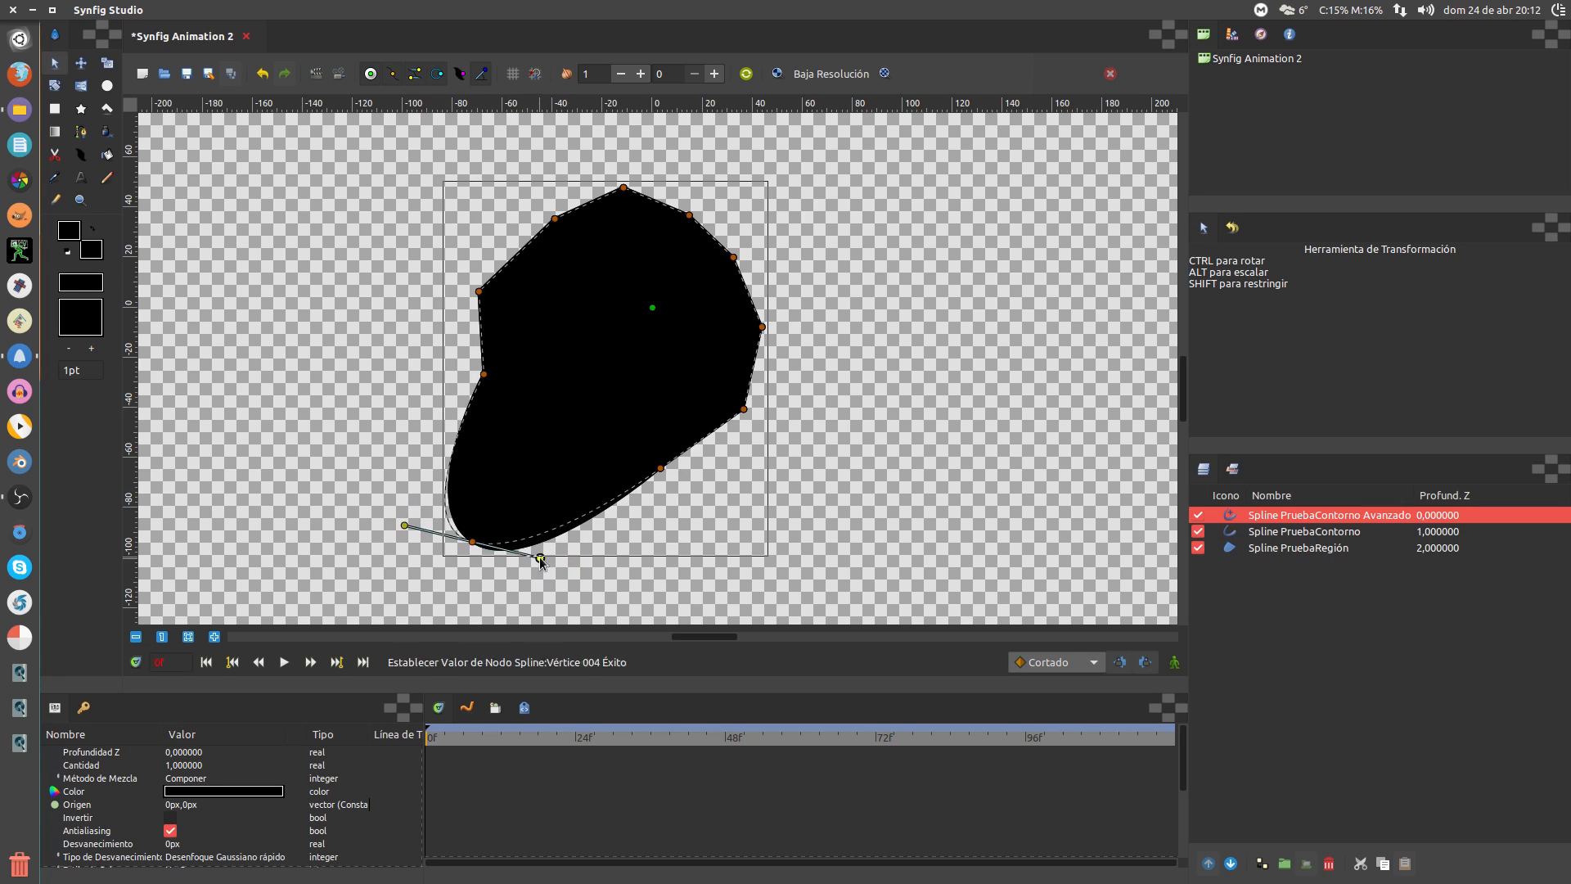
pyautogui.moveTo(405, 524); pyautogui.dragTo(505, 520)
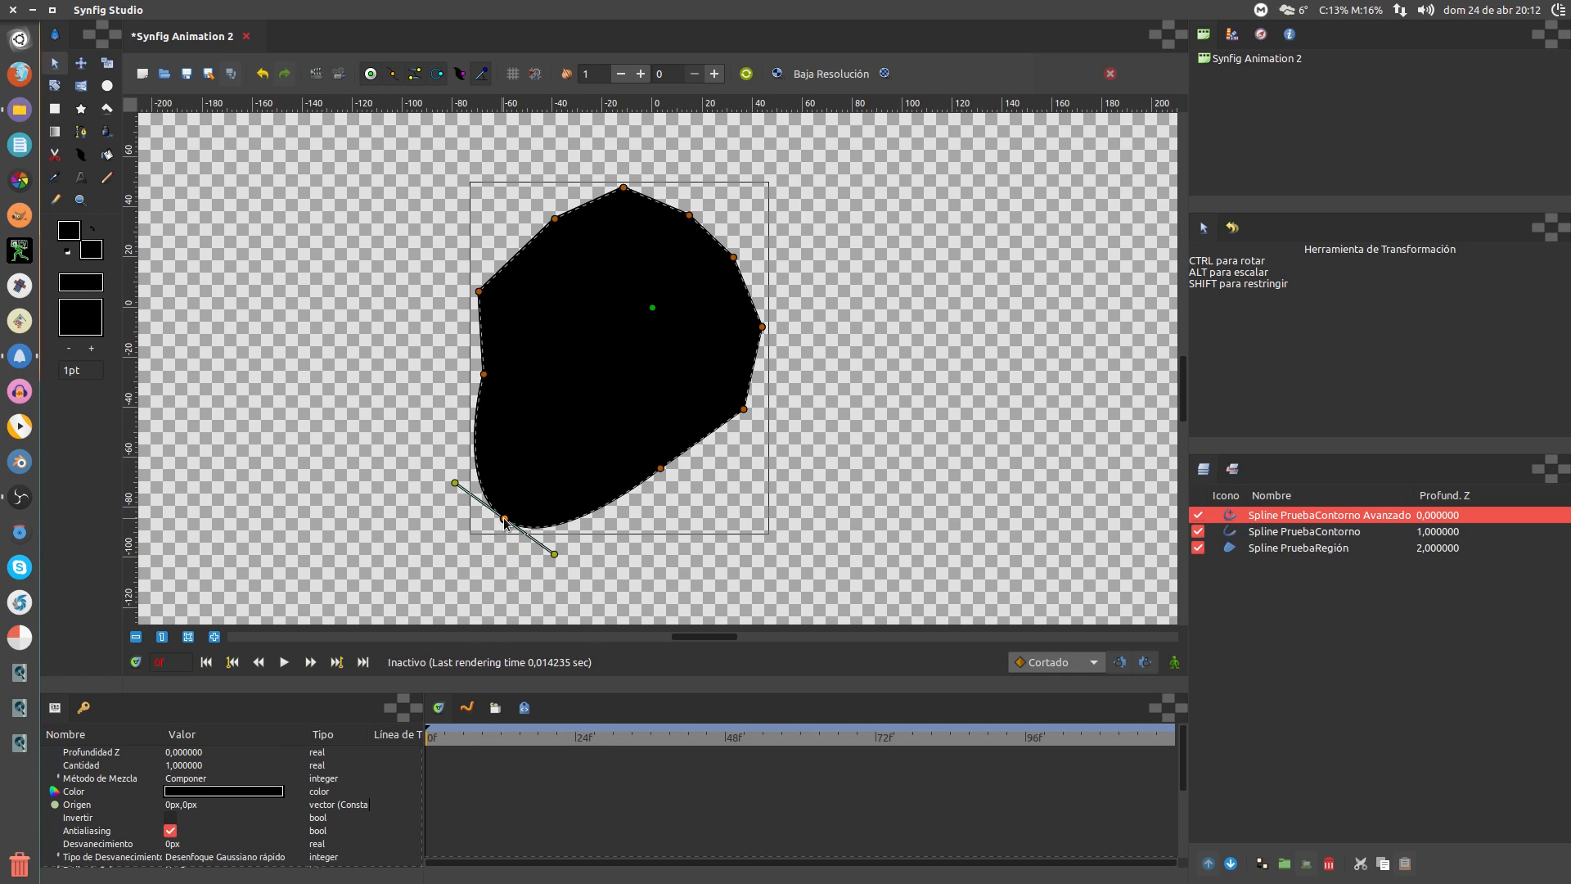
pyautogui.moveTo(600, 582); pyautogui.dragTo(577, 557)
pyautogui.moveTo(503, 521)
pyautogui.mouseDown()
pyautogui.moveTo(532, 474)
pyautogui.moveTo(504, 521)
pyautogui.mouseUp()
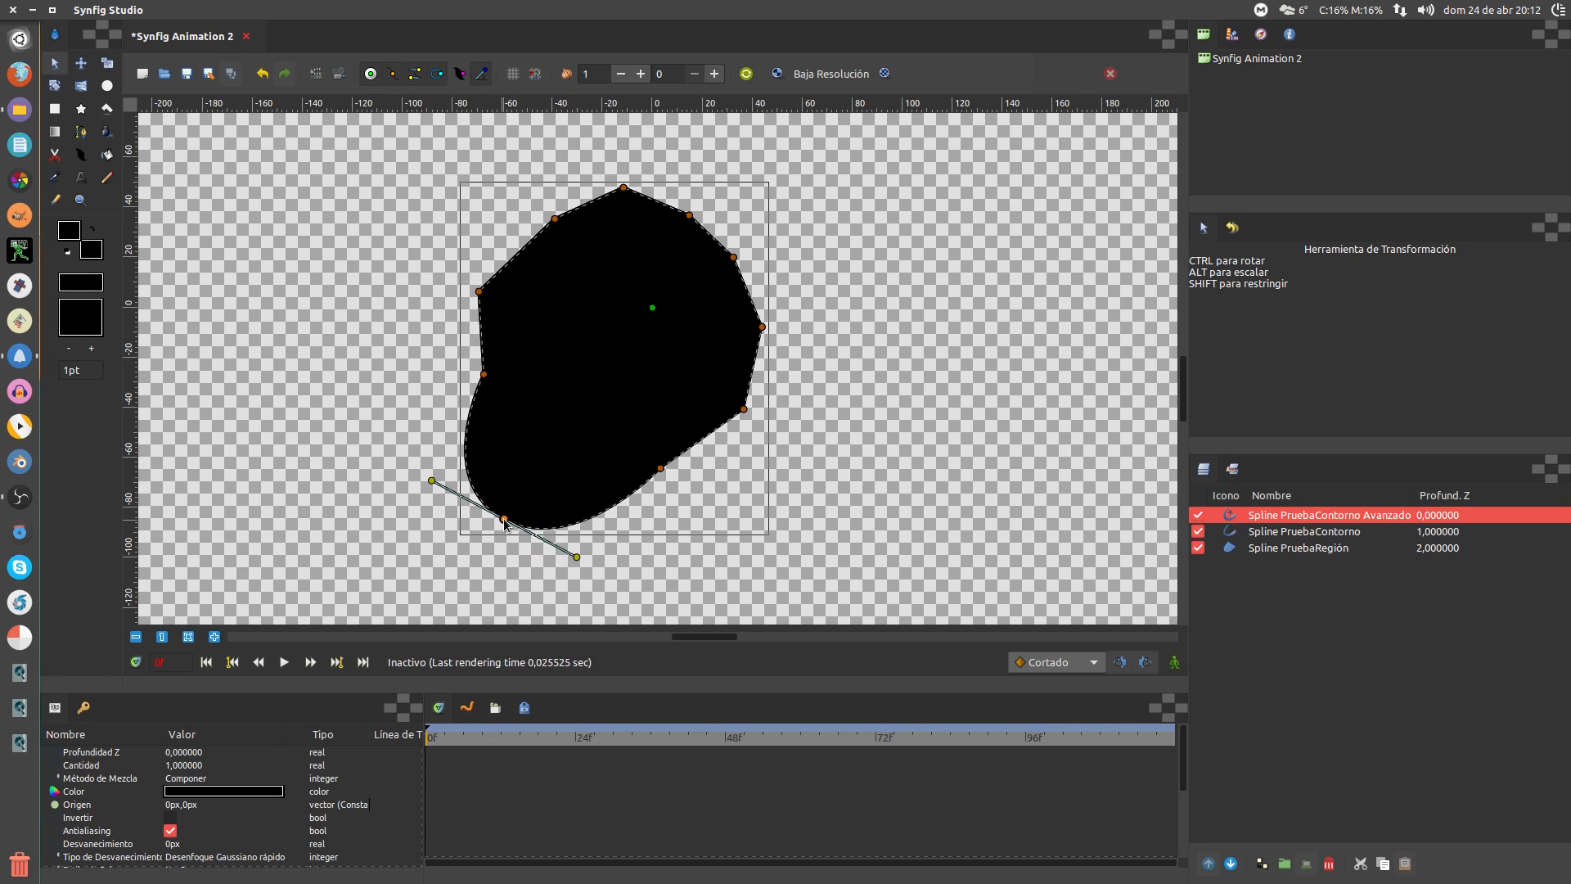
pyautogui.moveTo(577, 556)
pyautogui.mouseDown()
pyautogui.moveTo(578, 499)
pyautogui.moveTo(550, 452)
pyautogui.moveTo(587, 533)
pyautogui.moveTo(504, 581)
pyautogui.moveTo(575, 556)
pyautogui.mouseUp()
# Curve the lower-right and right edges outward and dent the upper-right edge into a notch
pyautogui.moveTo(659, 465); pyautogui.dragTo(628, 550)
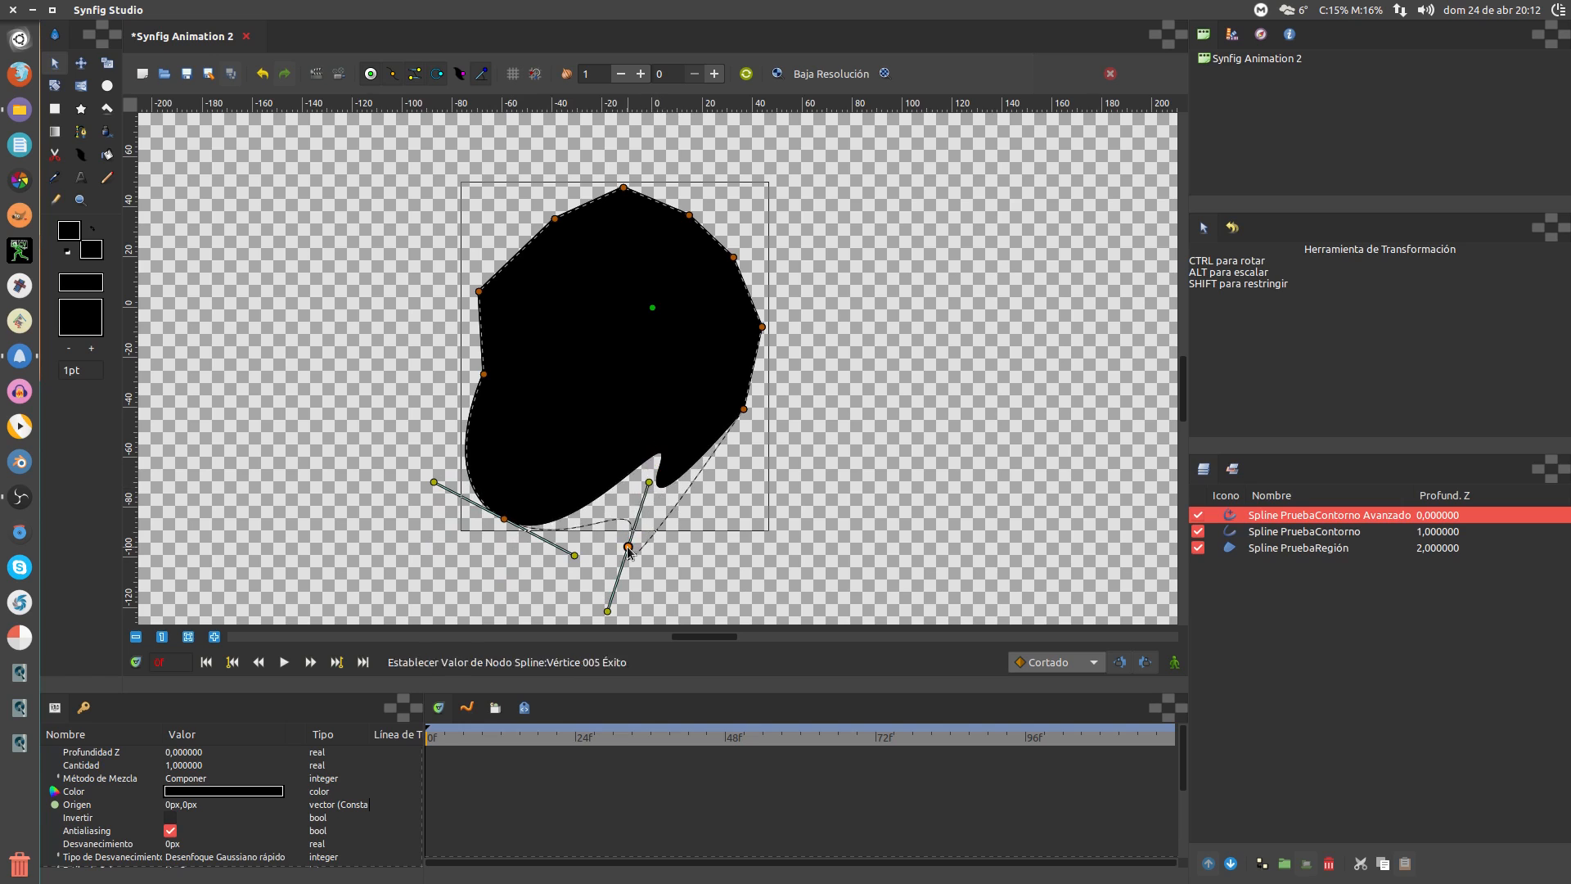
pyautogui.moveTo(649, 482); pyautogui.dragTo(702, 515)
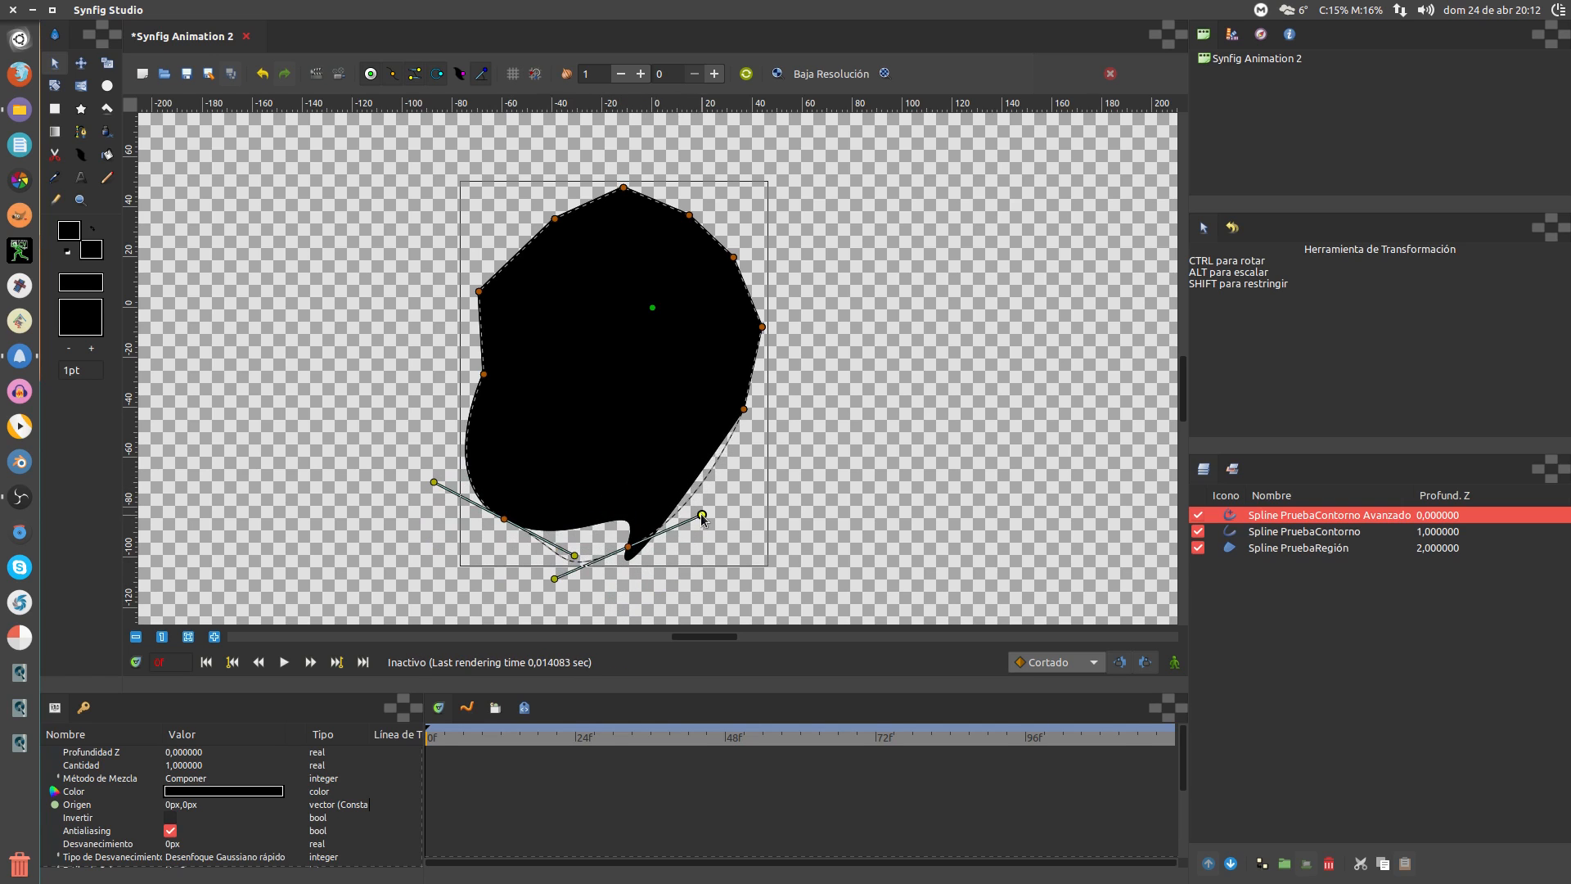
pyautogui.moveTo(744, 410); pyautogui.dragTo(696, 471)
pyautogui.moveTo(744, 409); pyautogui.dragTo(787, 463)
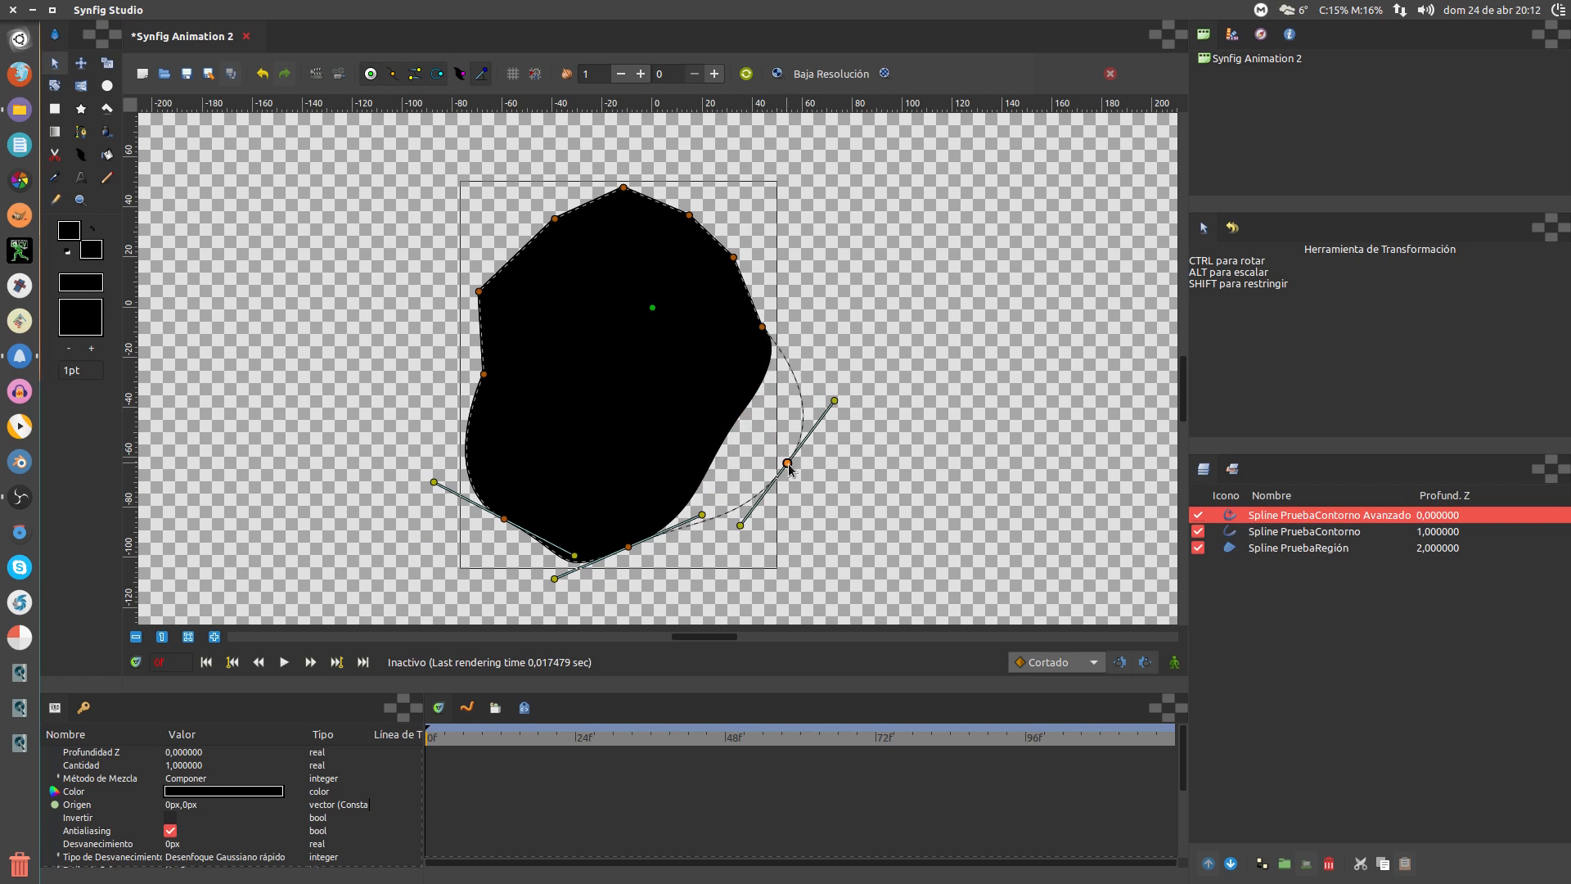
pyautogui.moveTo(762, 327); pyautogui.dragTo(806, 278)
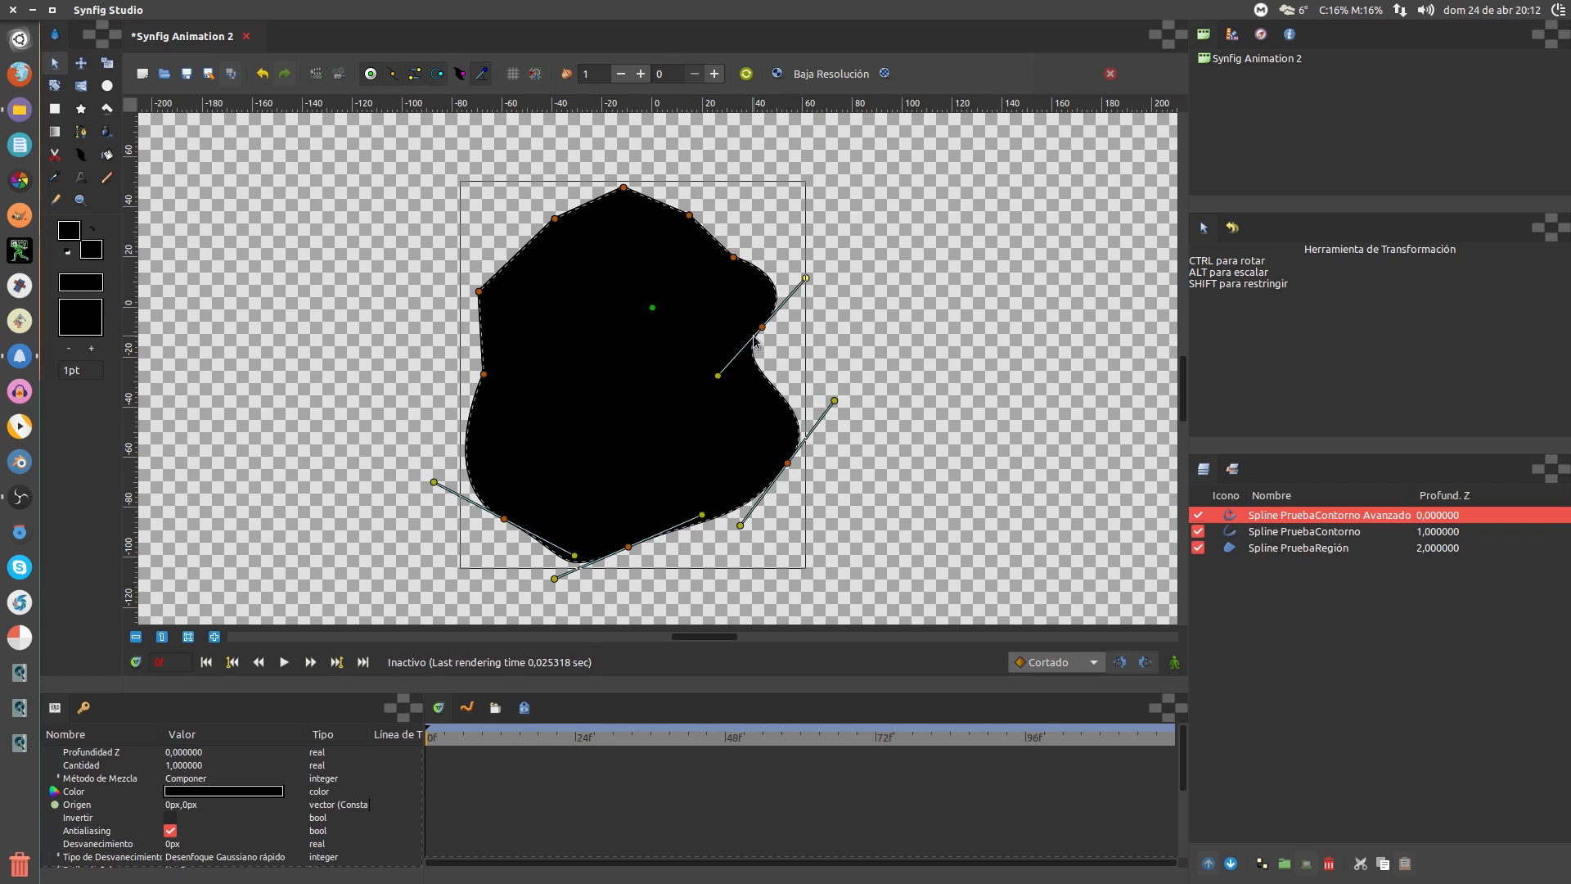
pyautogui.moveTo(762, 326); pyautogui.dragTo(804, 339)
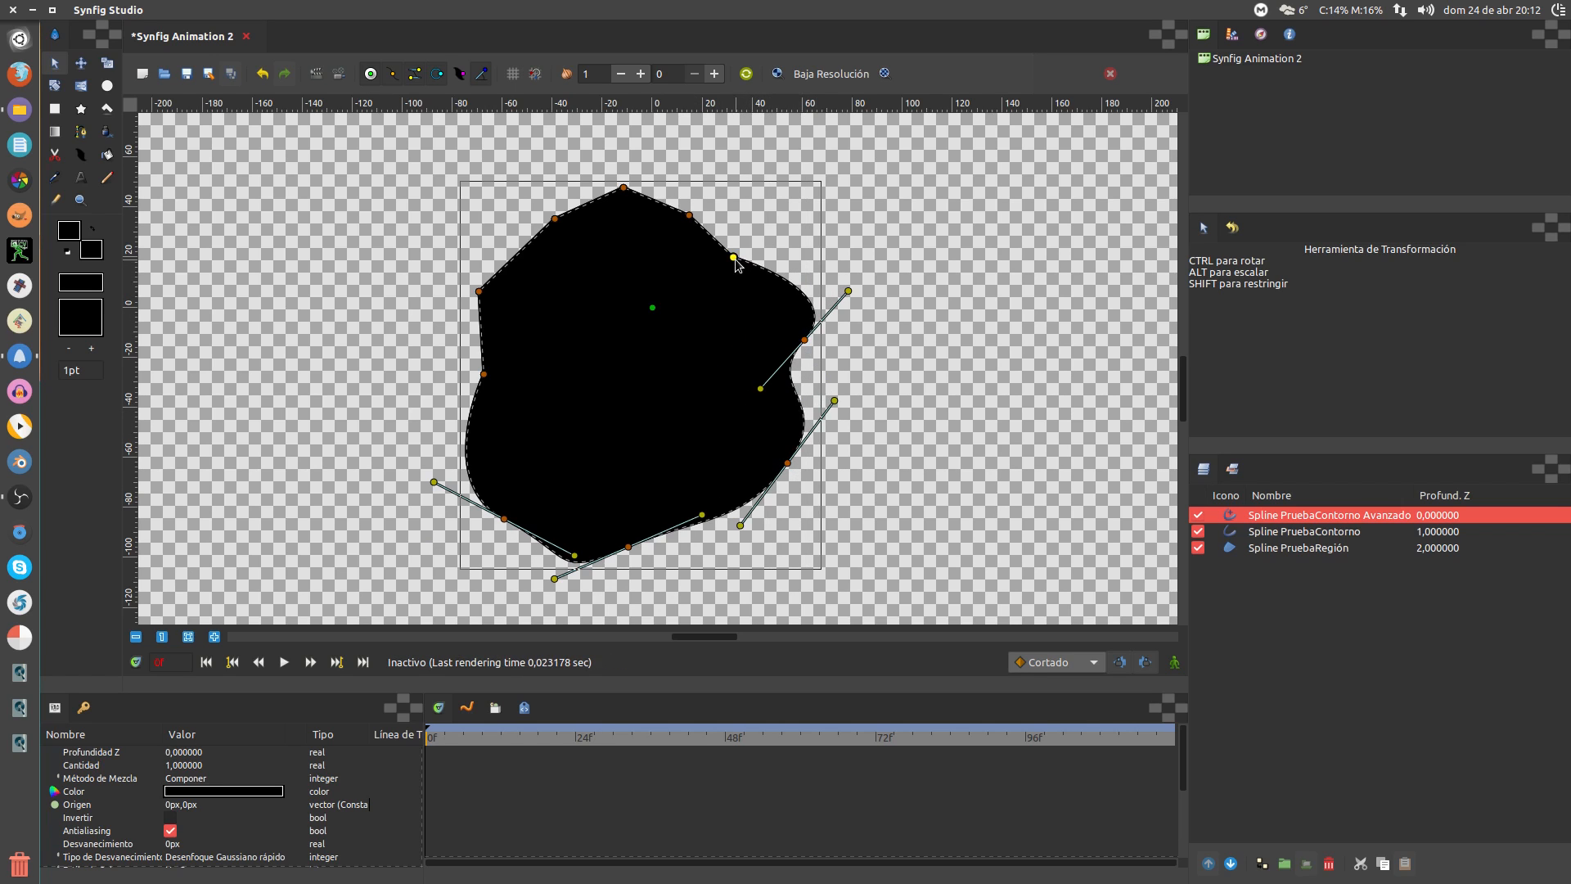
pyautogui.moveTo(734, 257); pyautogui.dragTo(636, 231)
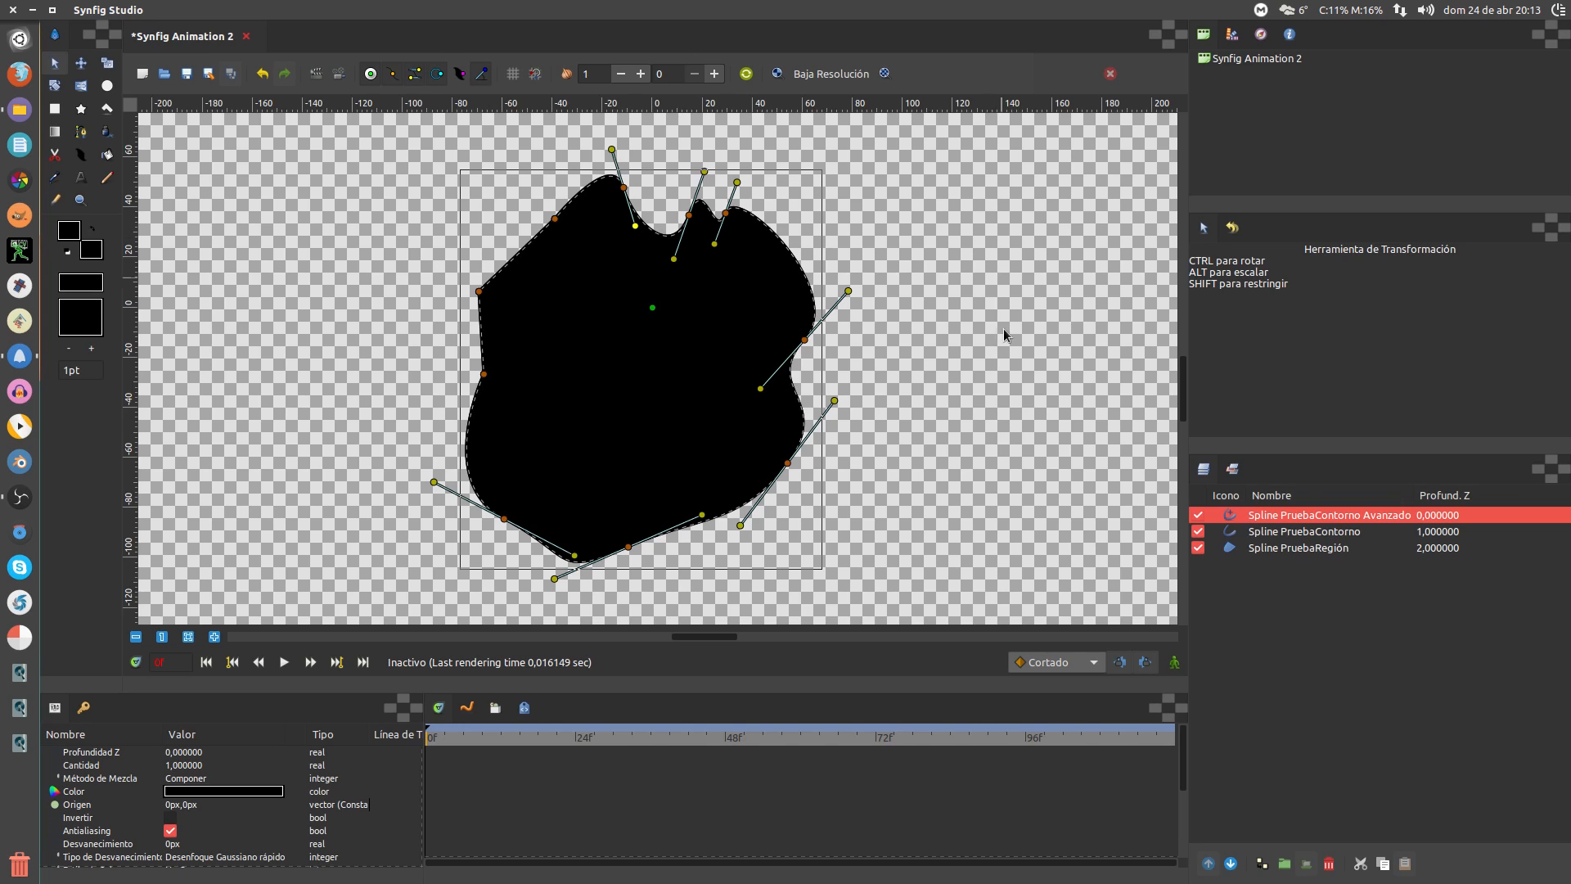
# Colour the Spline PruebaContorno outline red
pyautogui.click(1315, 555)
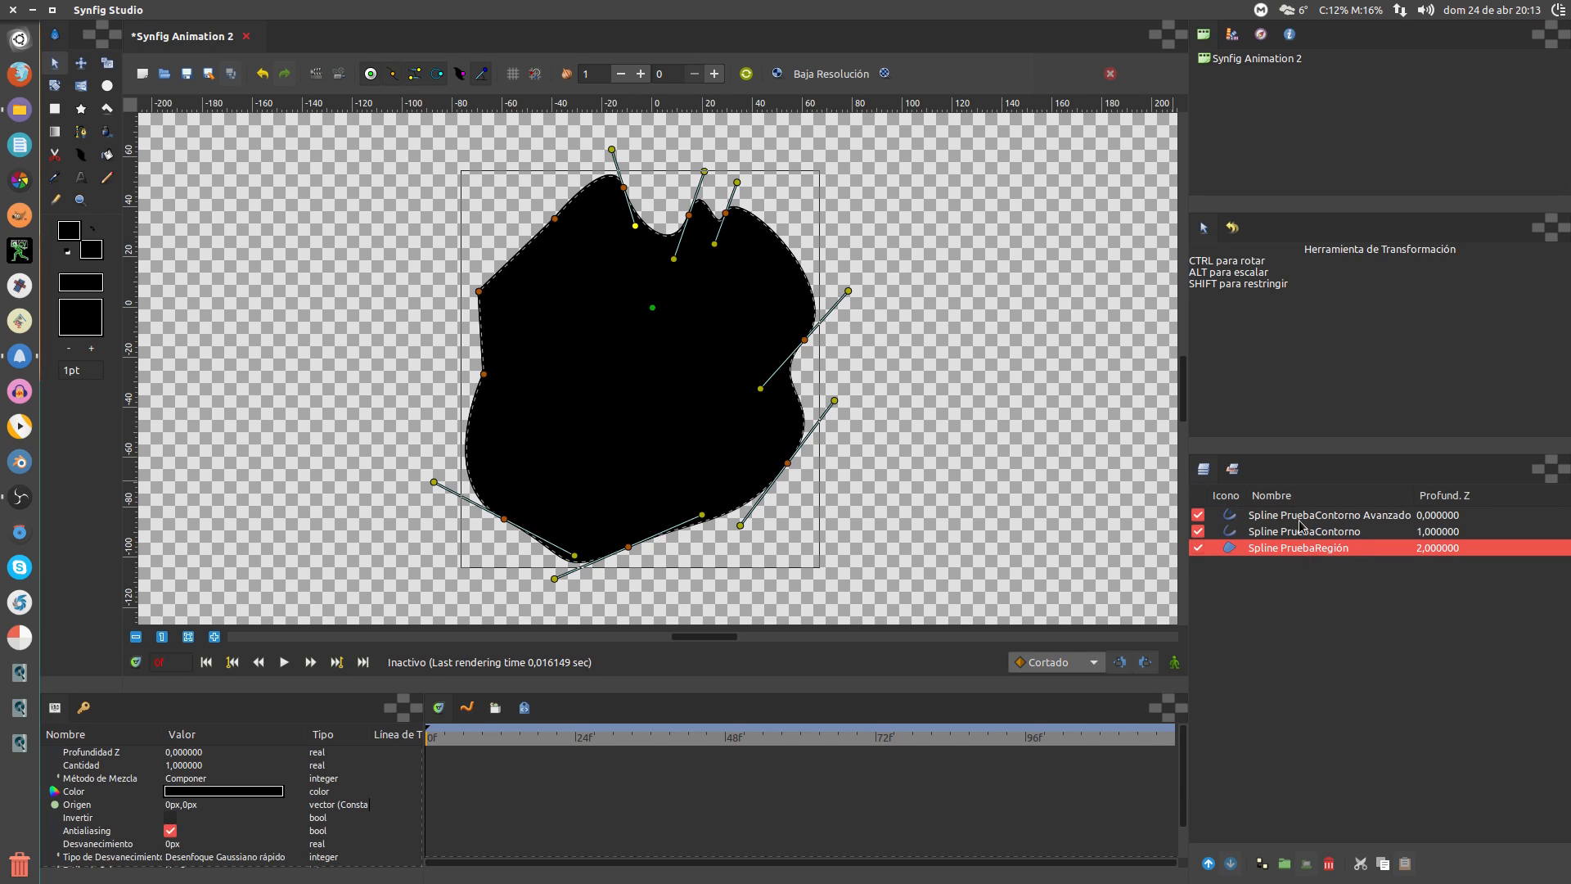
pyautogui.click(1302, 529)
pyautogui.doubleClick(223, 791)
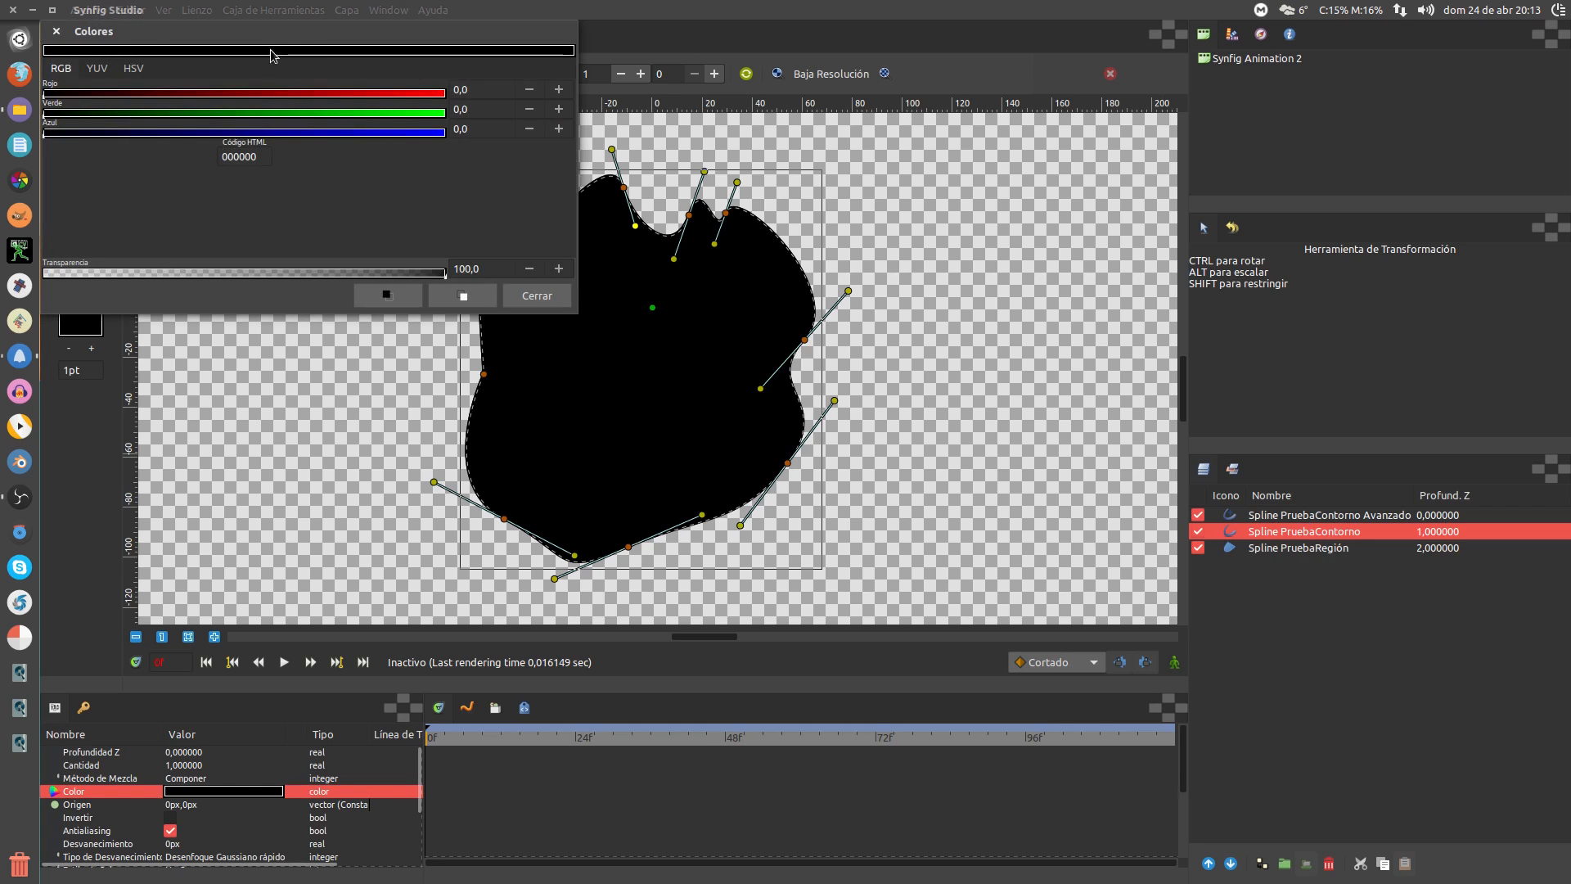
pyautogui.click(394, 93)
pyautogui.click(537, 296)
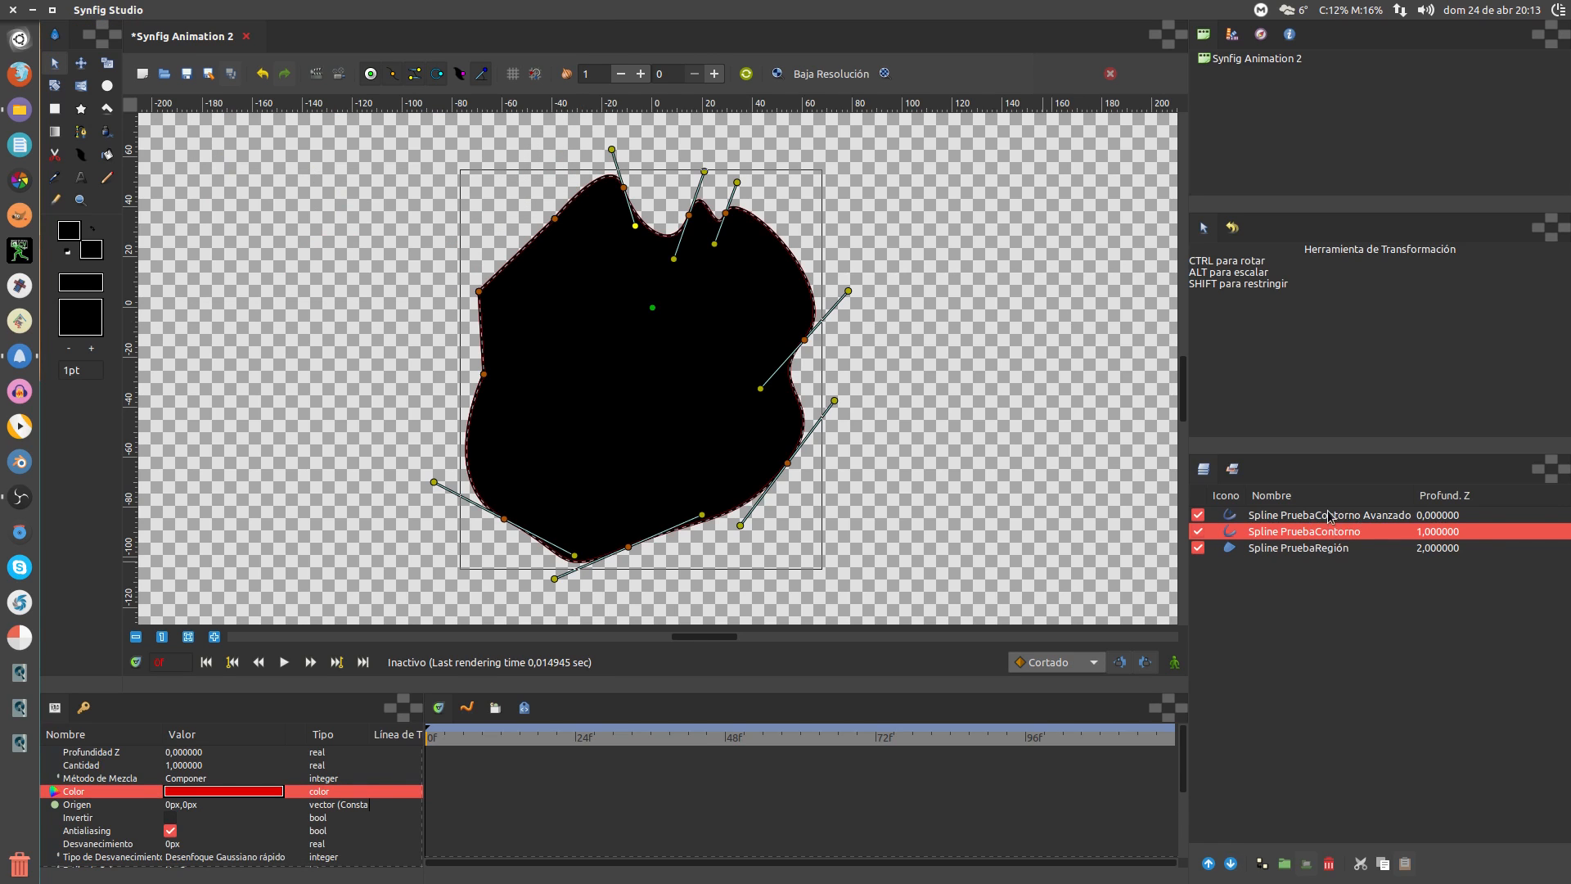
# Colour the Spline PruebaContorno Avanzado outline green
pyautogui.click(1330, 516)
pyautogui.doubleClick(223, 792)
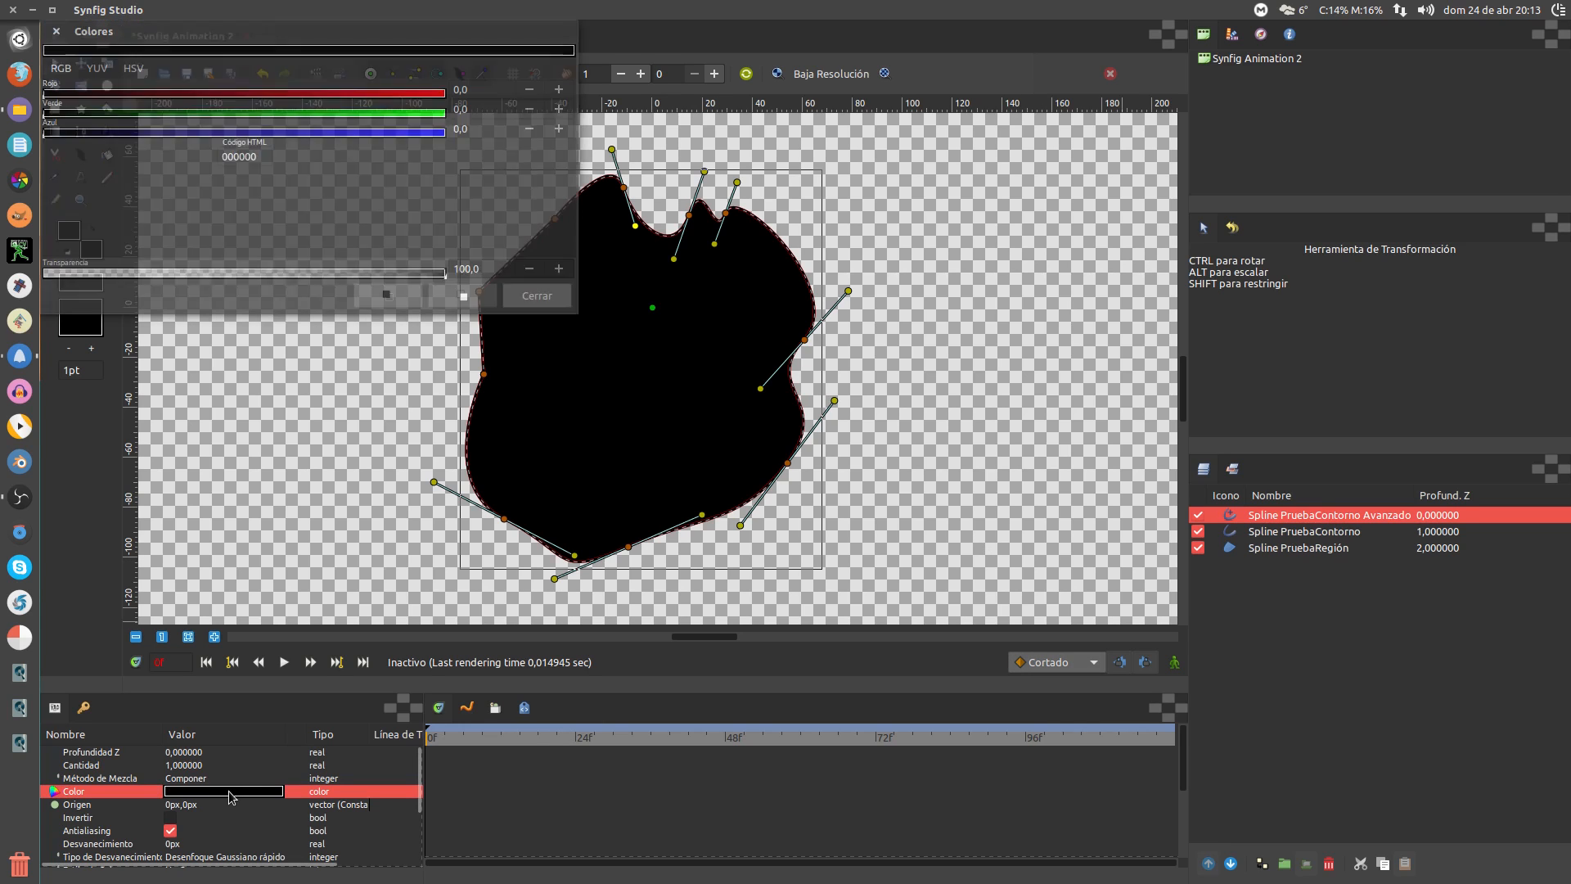
pyautogui.click(396, 112)
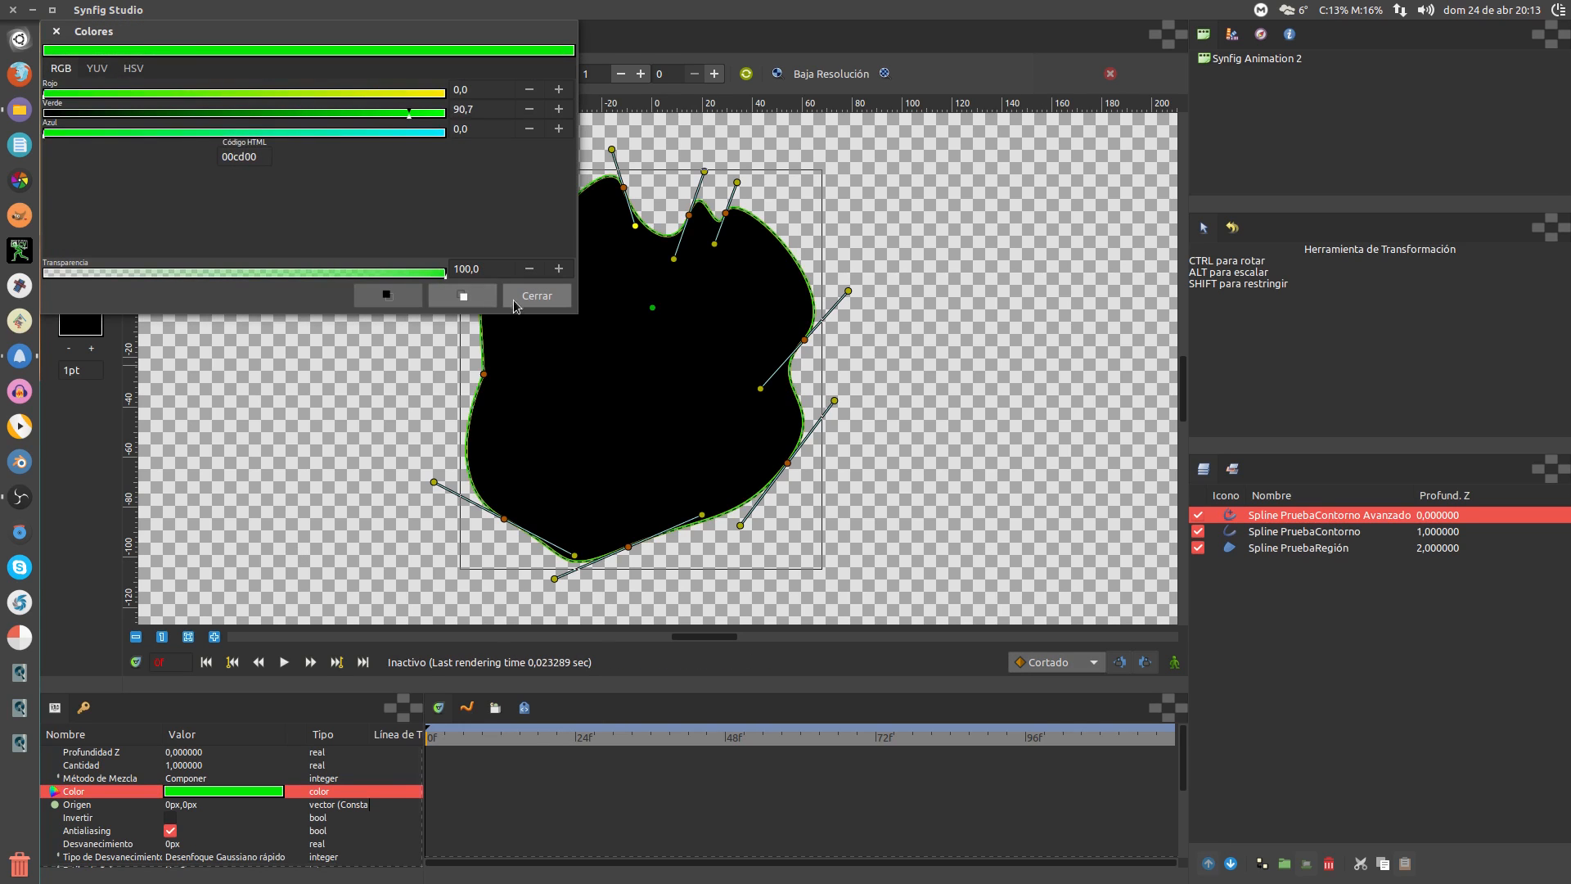
pyautogui.click(535, 297)
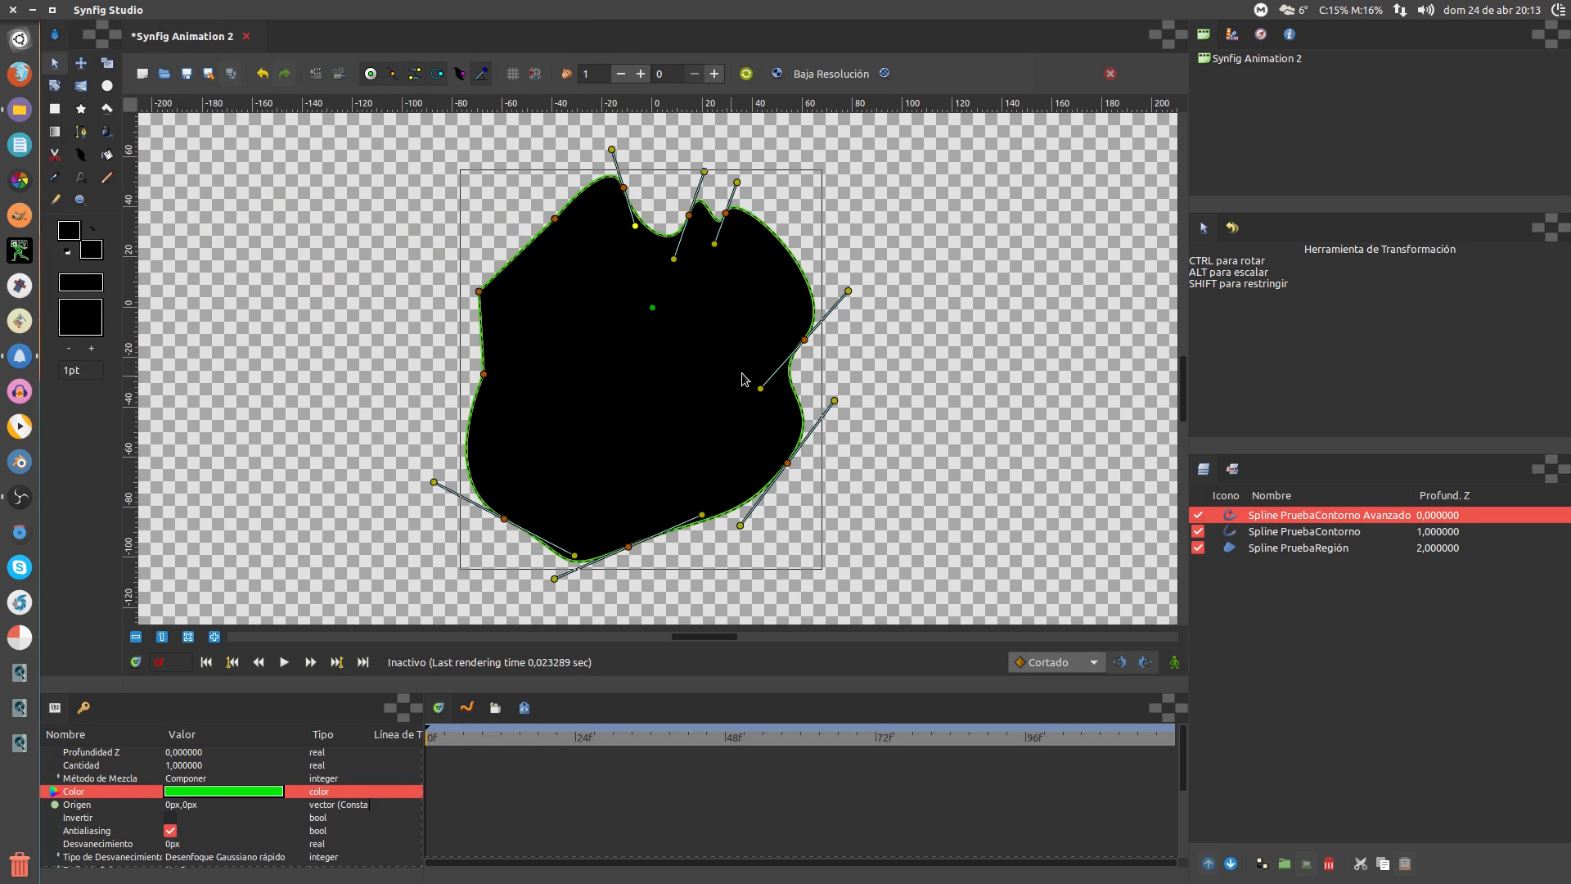
pyautogui.scroll(5, 812, 364)
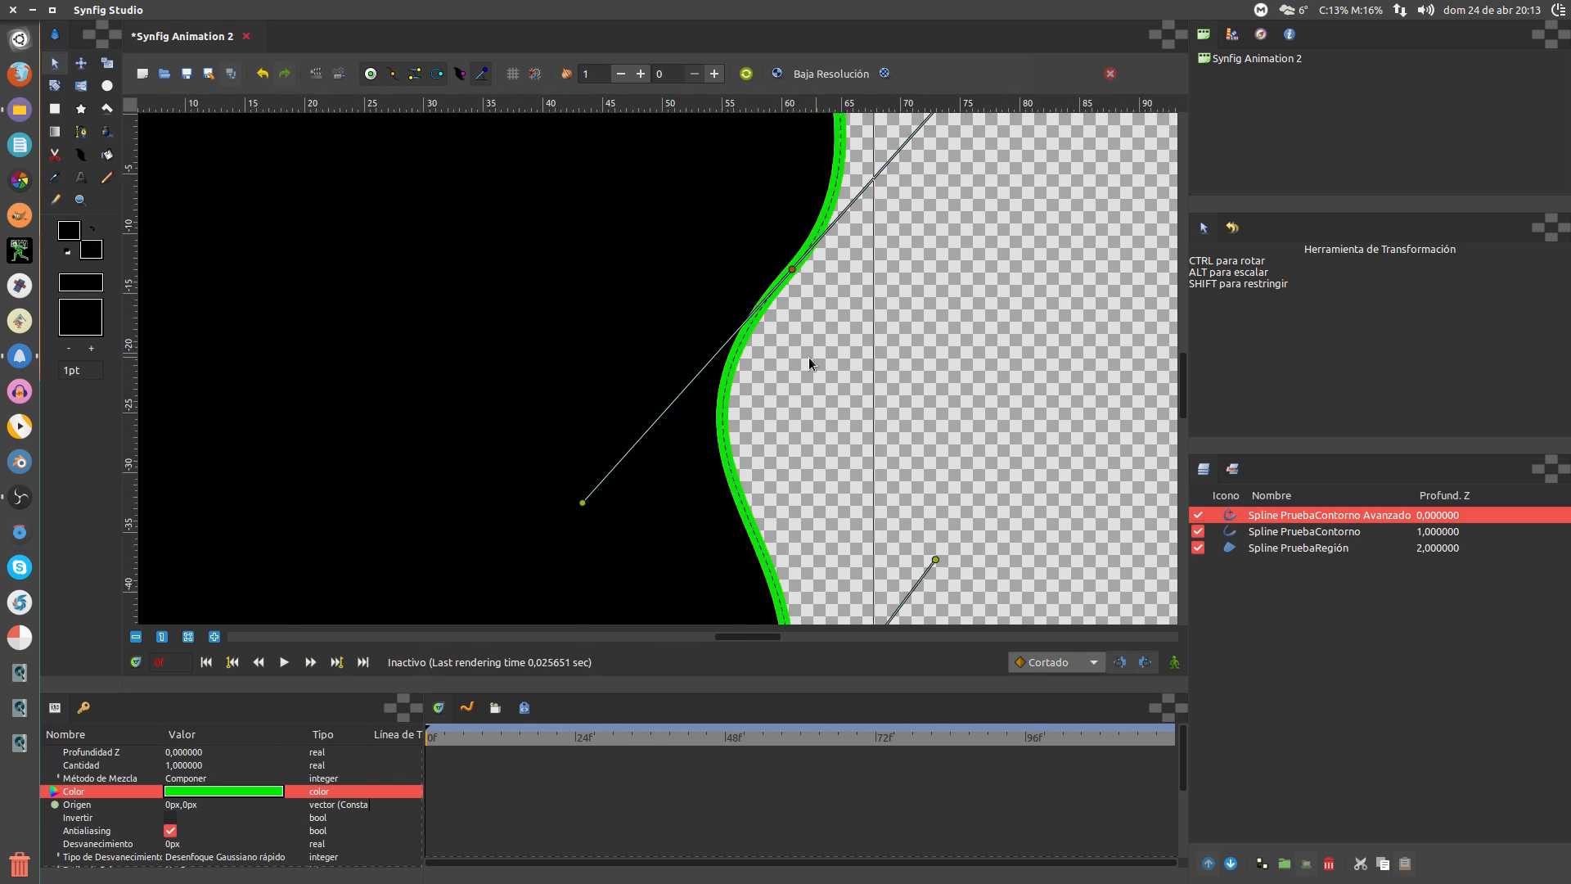
pyautogui.scroll(-4, 808, 357)
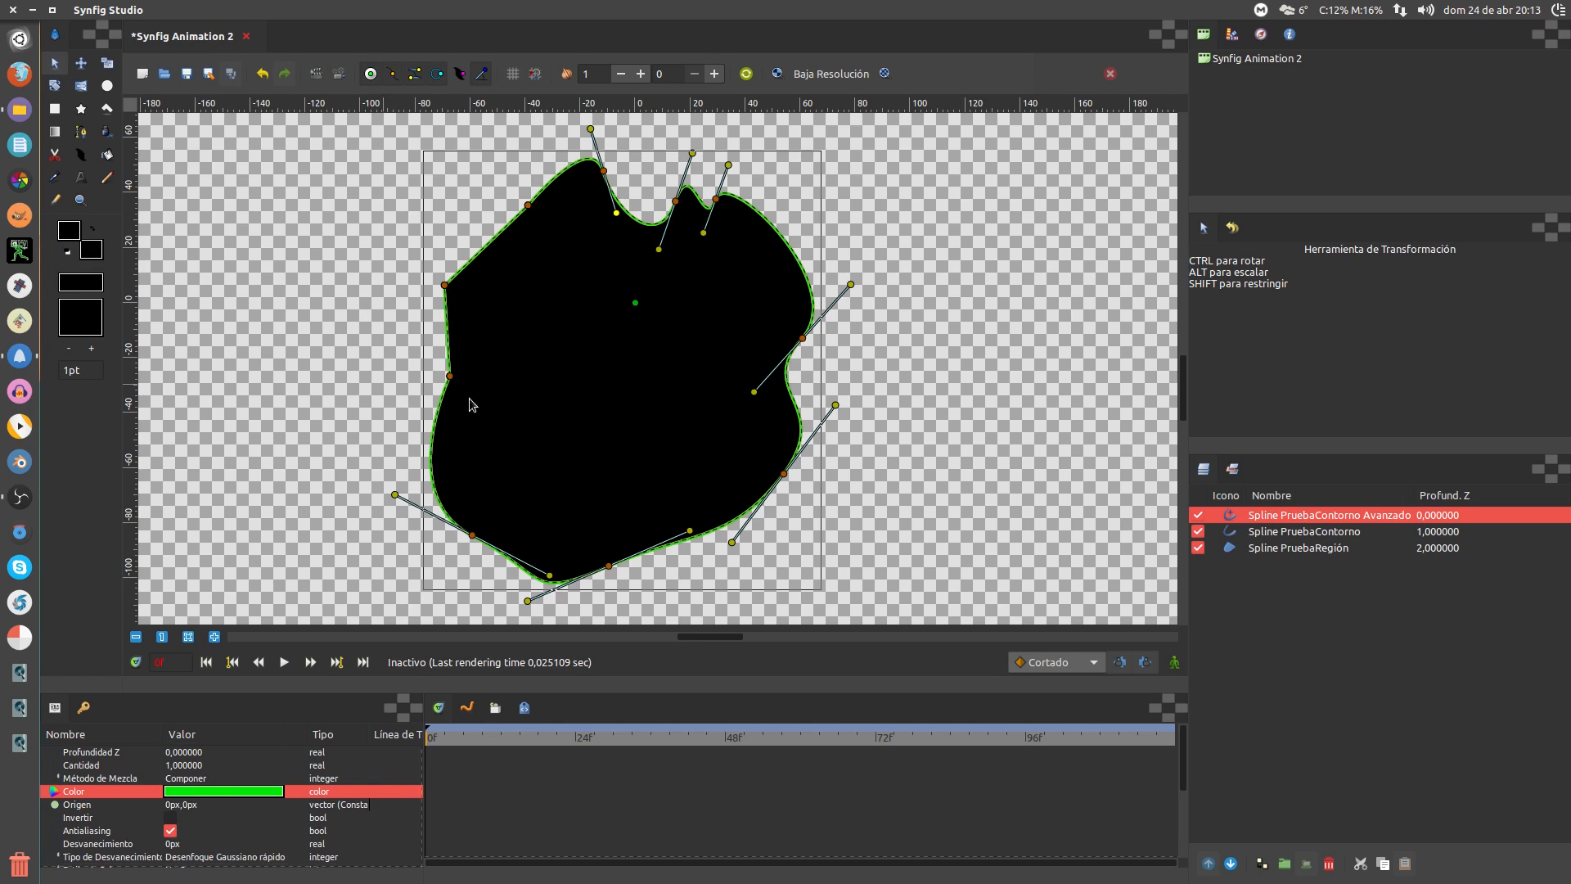
# Show the outline width handles and select the Spline PruebaContorno layer
pyautogui.click(1321, 533)
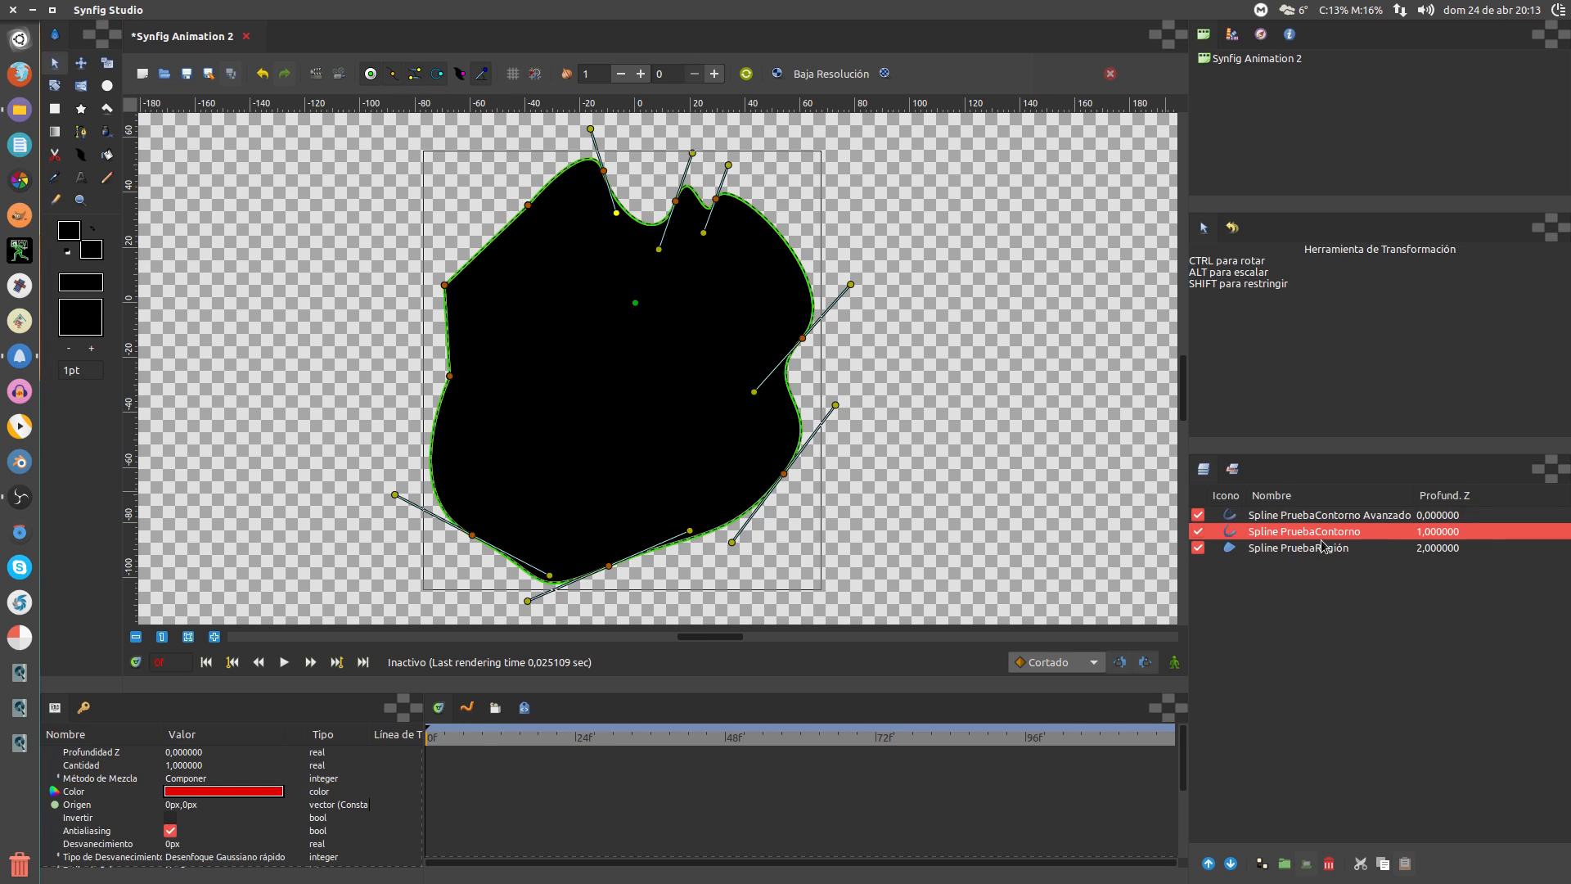
pyautogui.click(1312, 516)
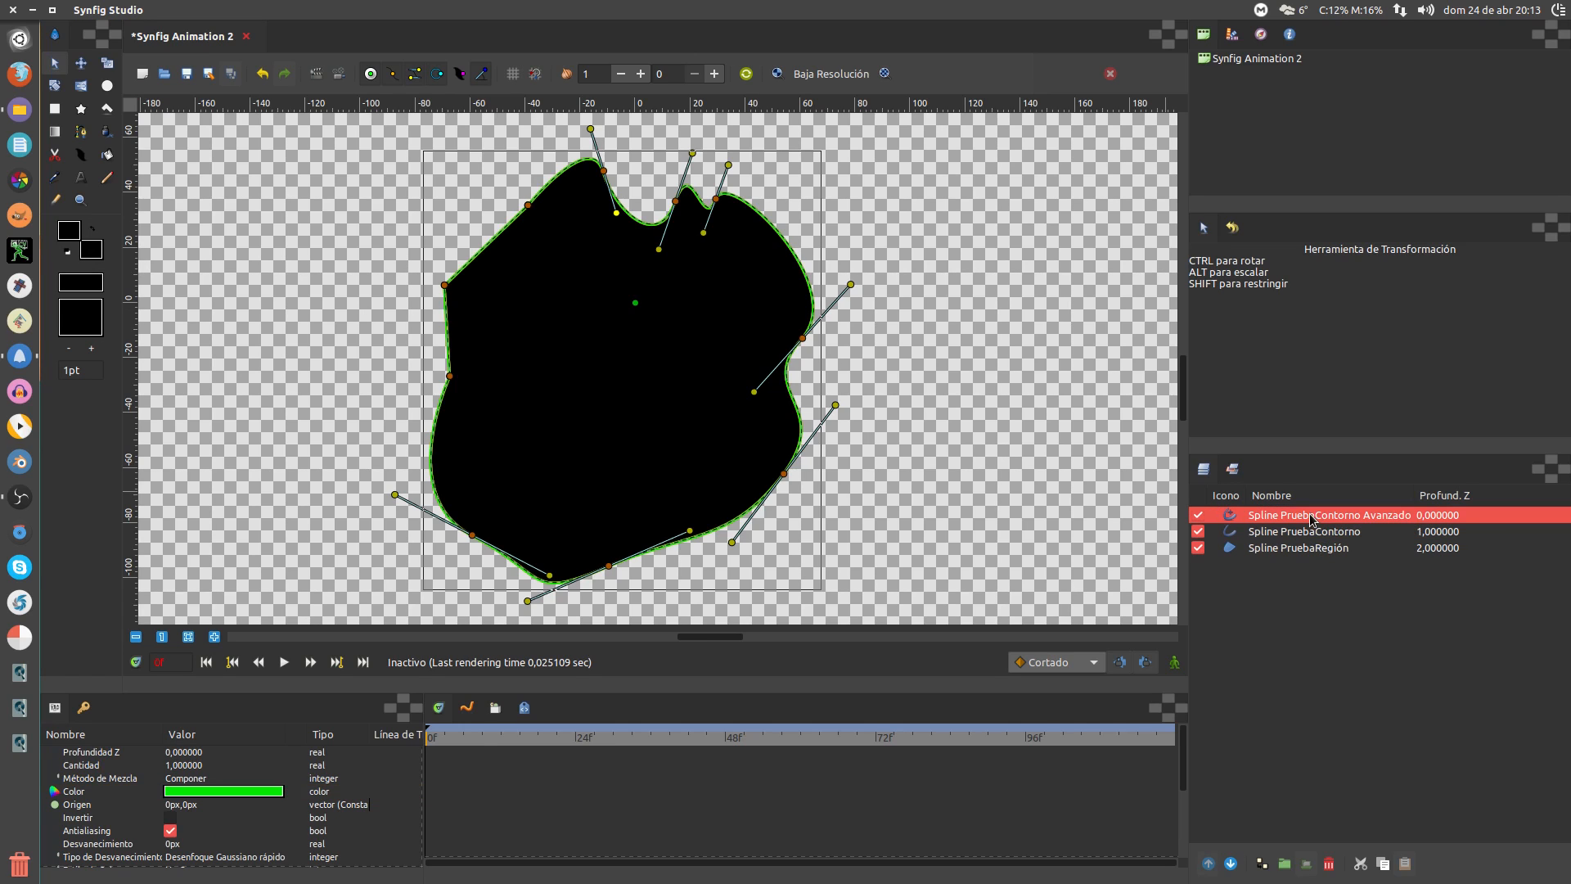
pyautogui.click(462, 77)
pyautogui.click(1265, 531)
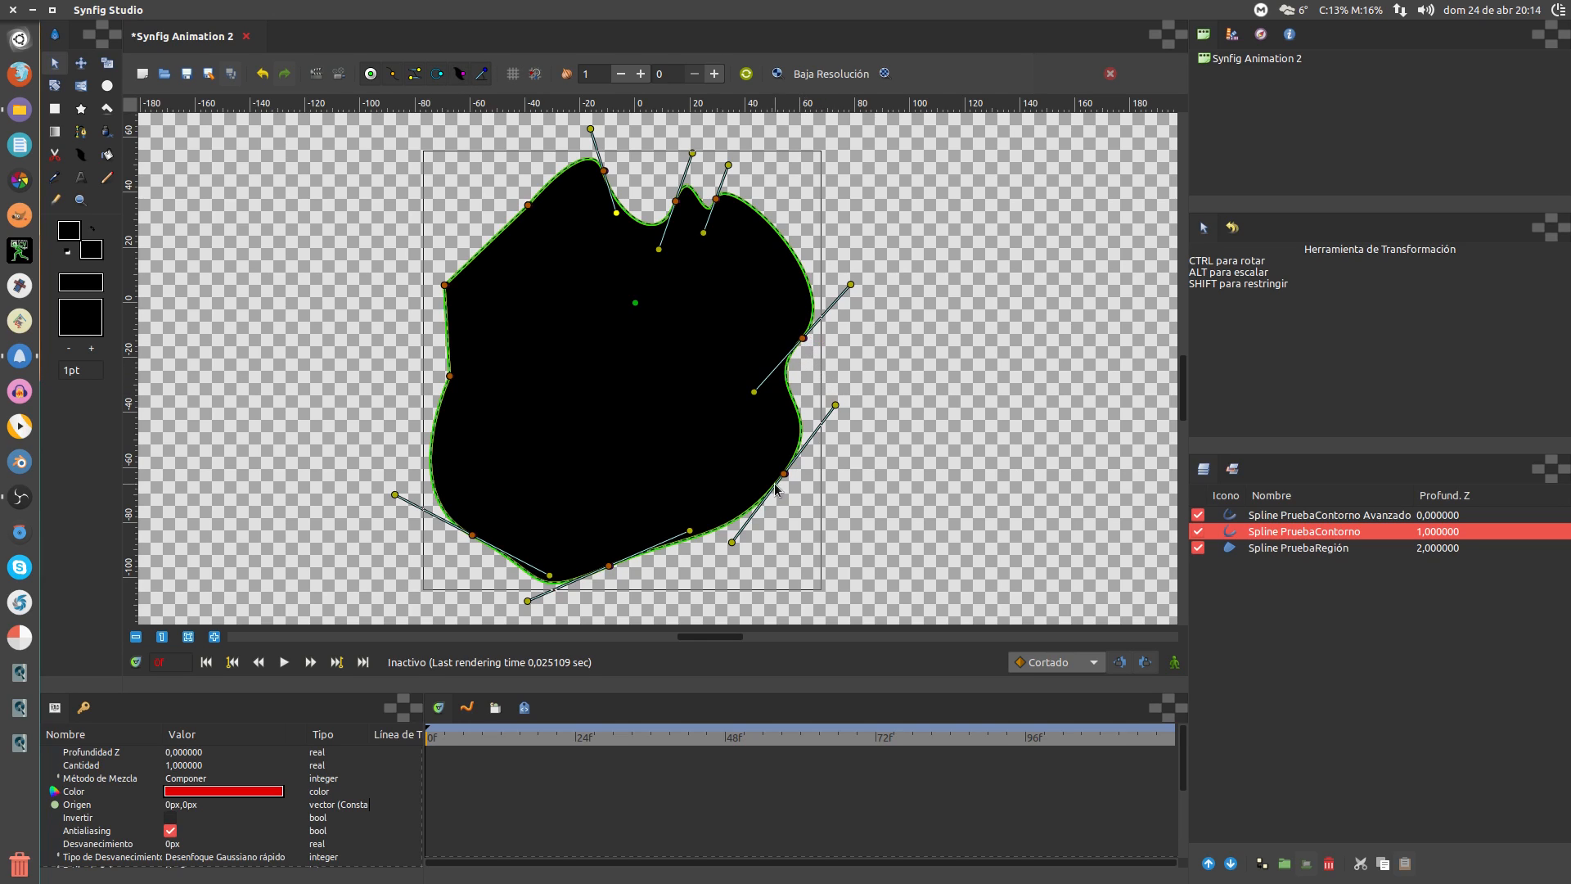
# Widen the red outline at nine vertices, from the lower right over the top to the left side
pyautogui.moveTo(785, 478); pyautogui.dragTo(838, 473)
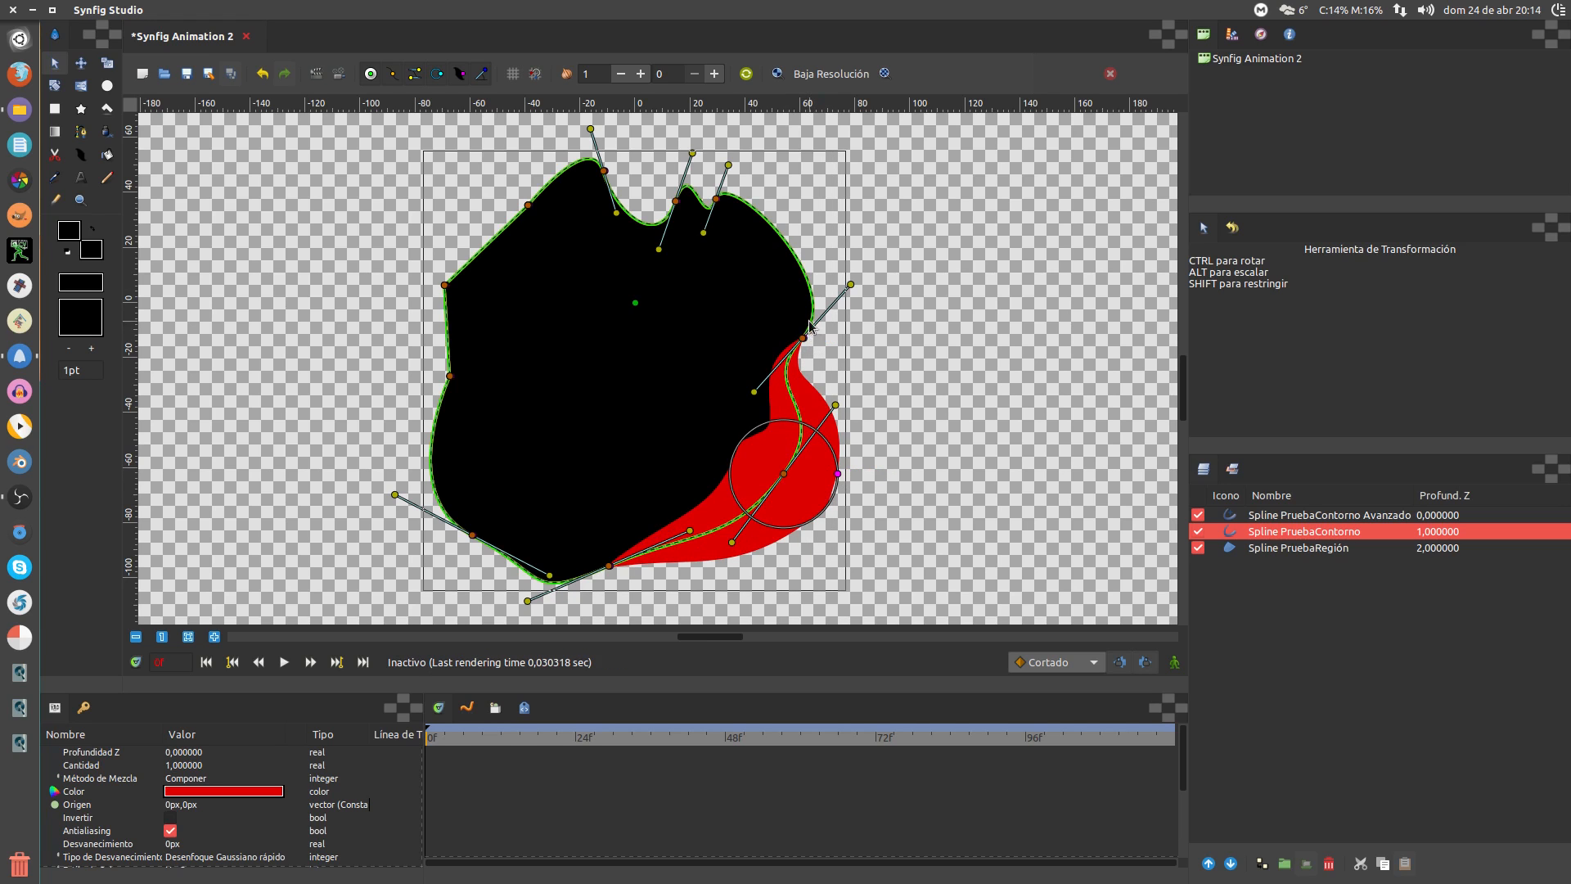
pyautogui.moveTo(802, 338); pyautogui.dragTo(820, 338)
pyautogui.moveTo(716, 199); pyautogui.dragTo(731, 227)
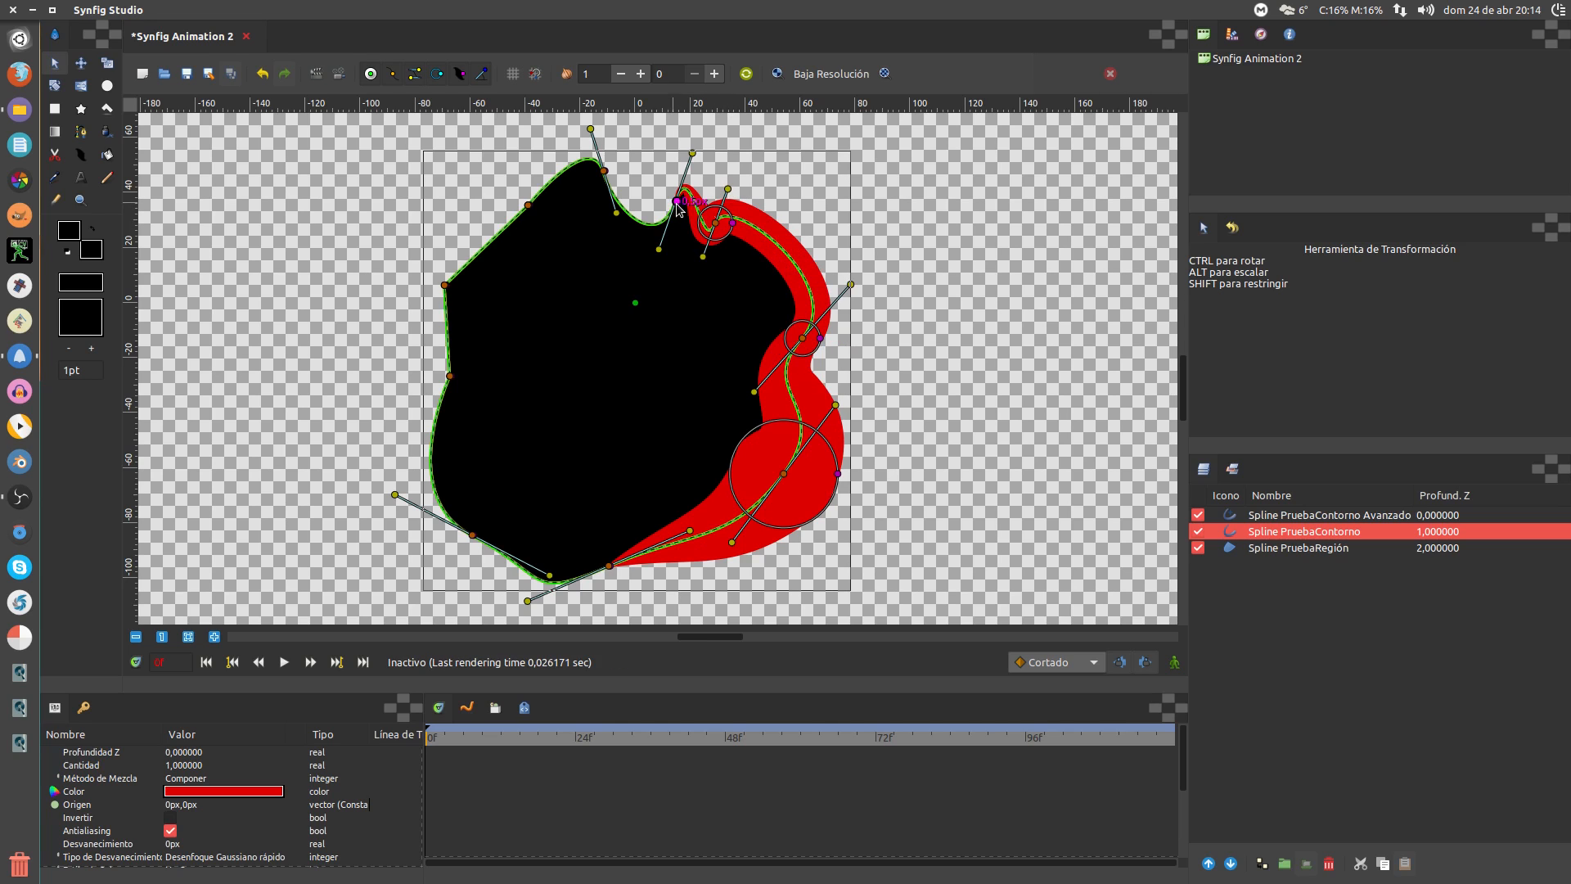
pyautogui.moveTo(679, 205); pyautogui.dragTo(707, 207)
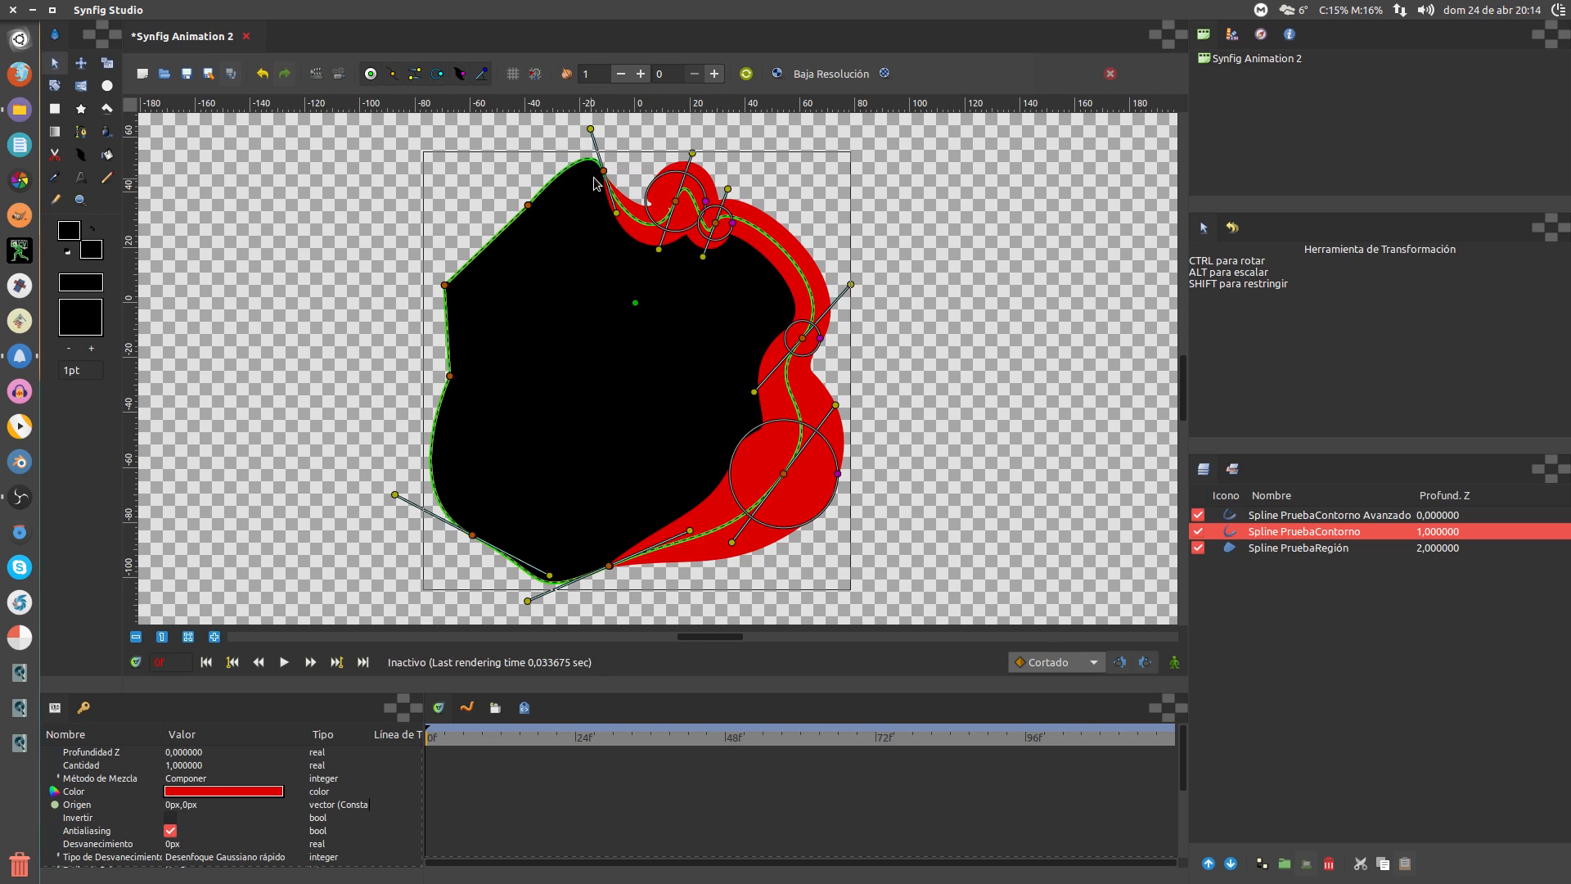
pyautogui.moveTo(603, 172); pyautogui.dragTo(643, 170)
pyautogui.moveTo(532, 205); pyautogui.dragTo(567, 235)
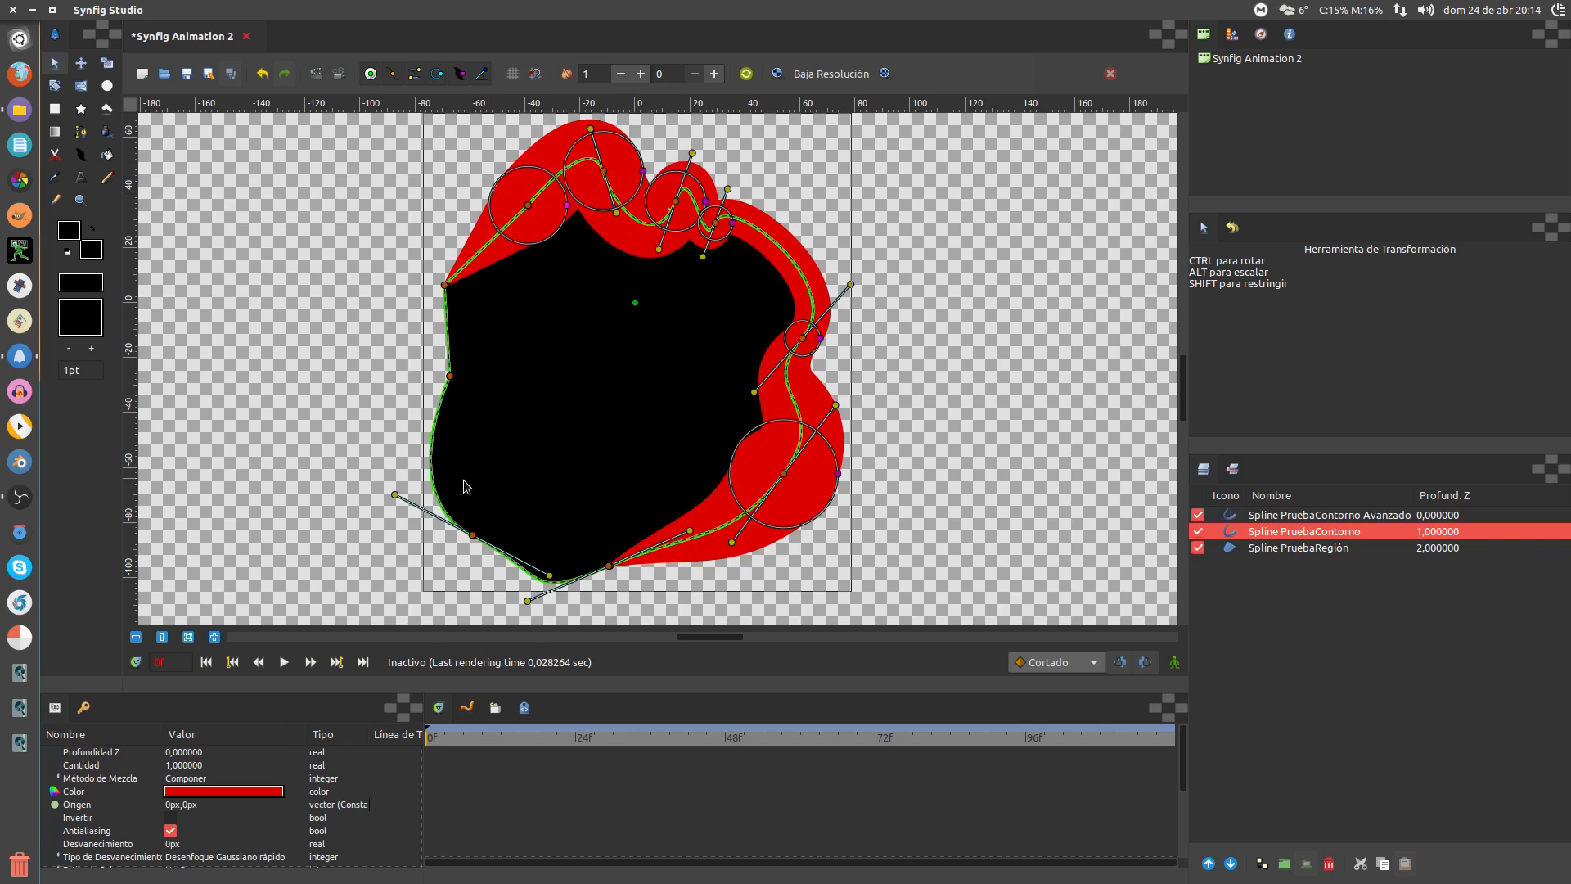
pyautogui.moveTo(472, 537)
pyautogui.mouseDown()
pyautogui.moveTo(460, 557)
pyautogui.moveTo(502, 532)
pyautogui.mouseUp()
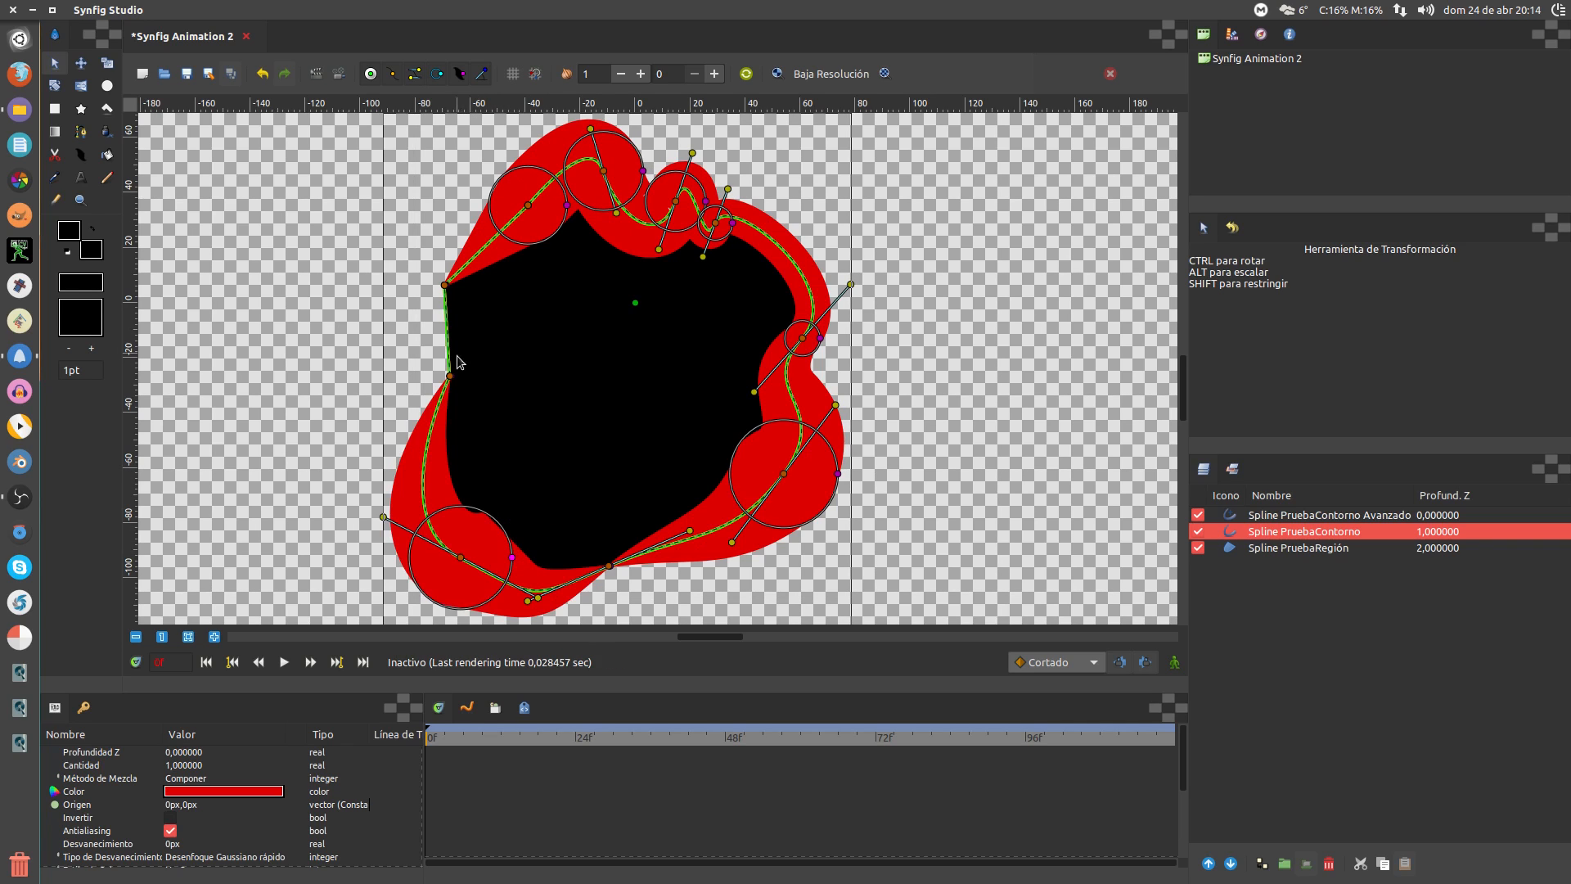
pyautogui.moveTo(453, 378); pyautogui.dragTo(481, 387)
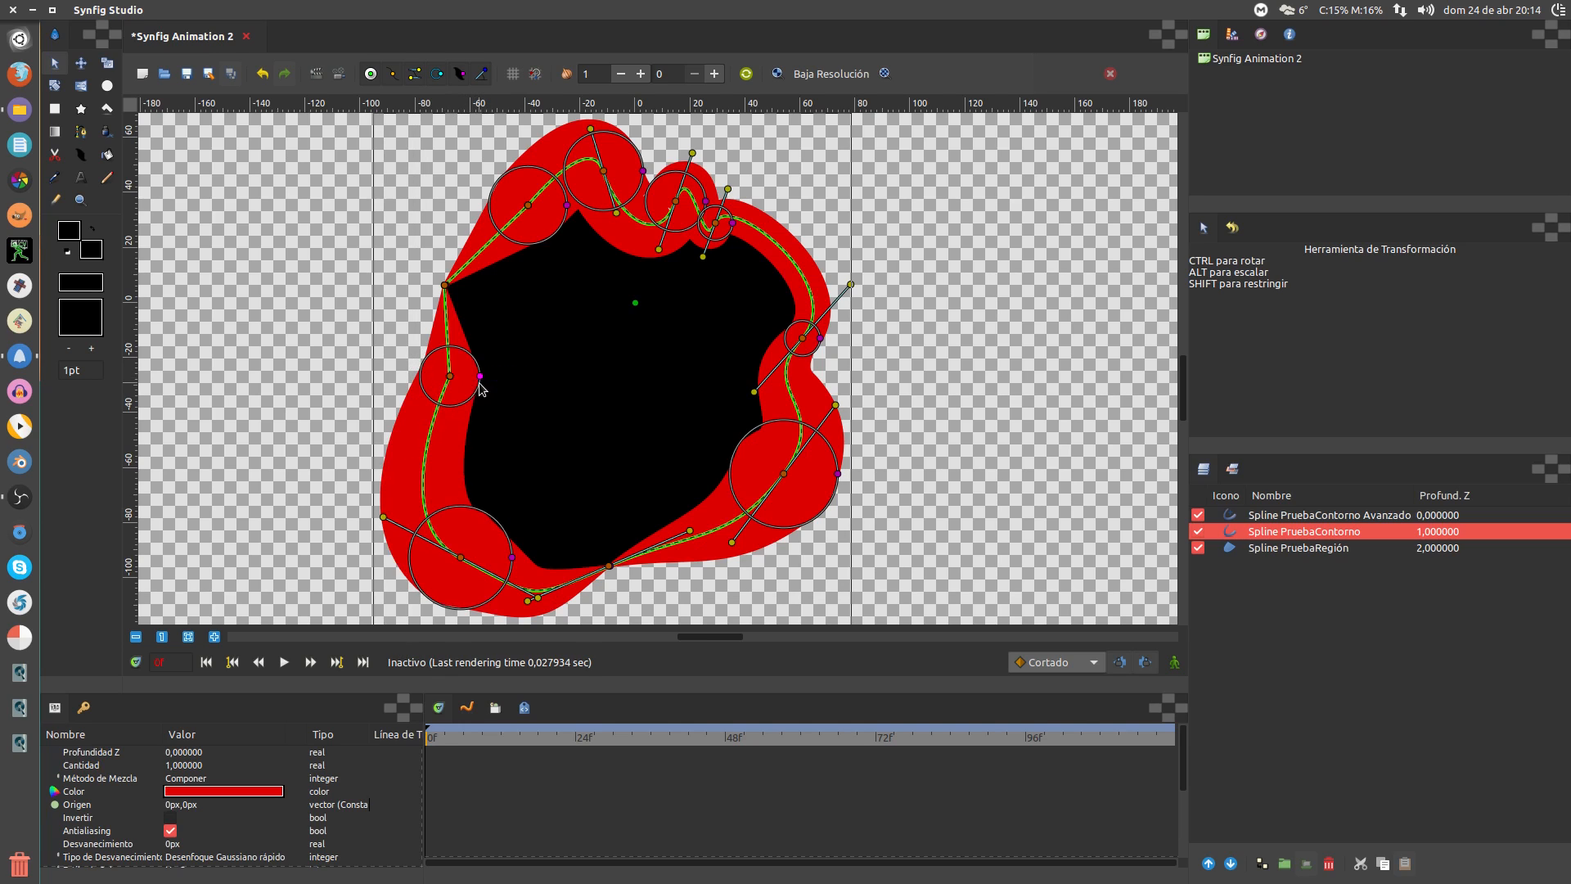
pyautogui.moveTo(446, 292); pyautogui.dragTo(492, 286)
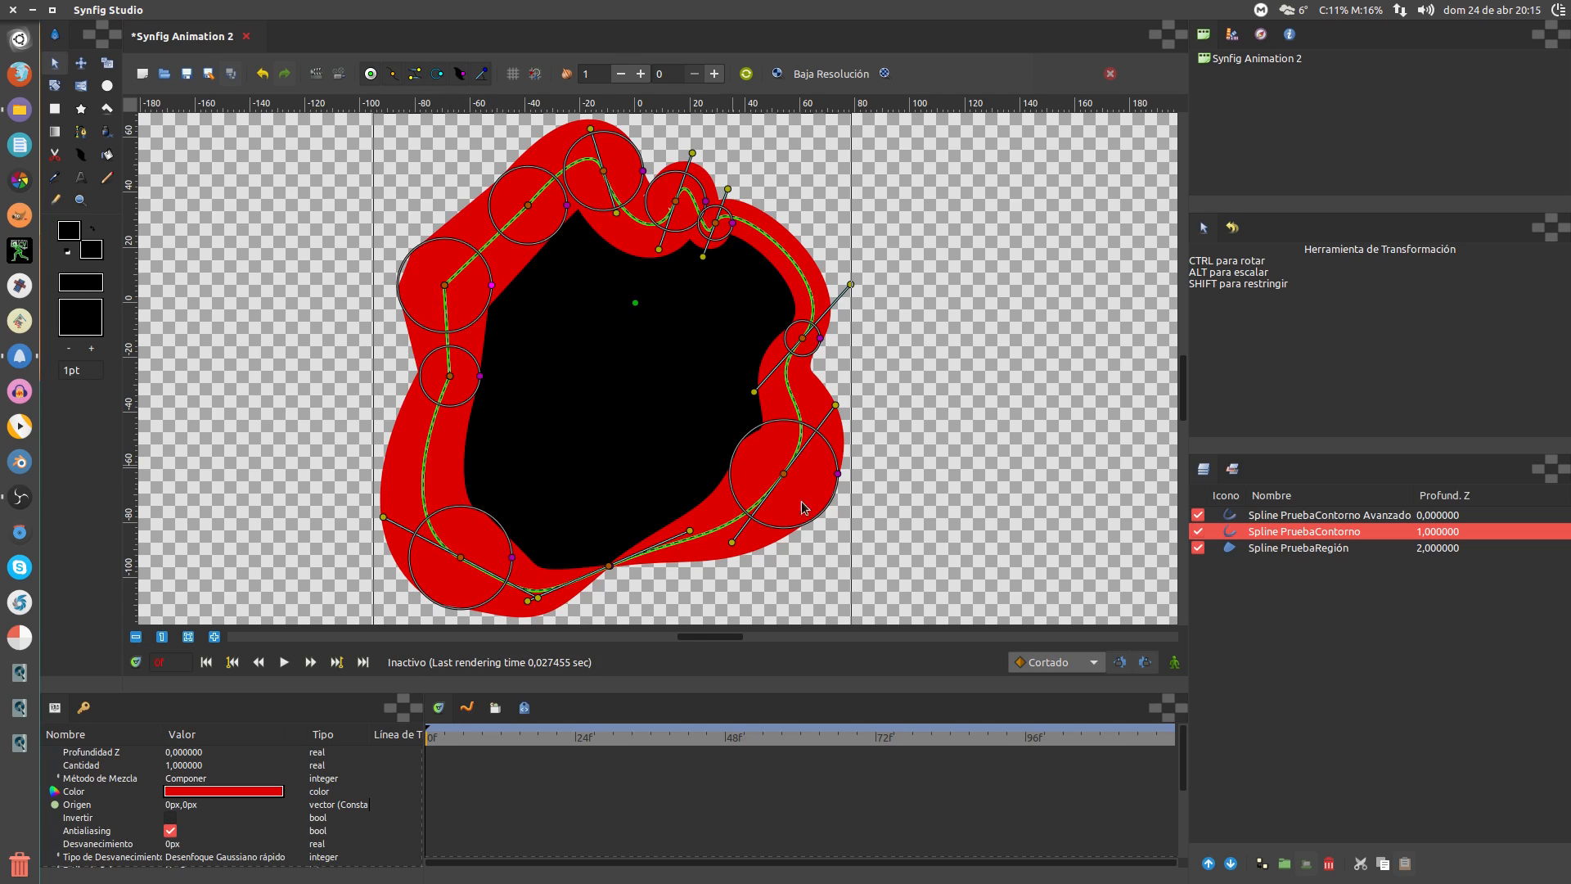
# With the red outline hidden, thicken the green advanced outline on the left and slide its width points
pyautogui.click(1198, 531)
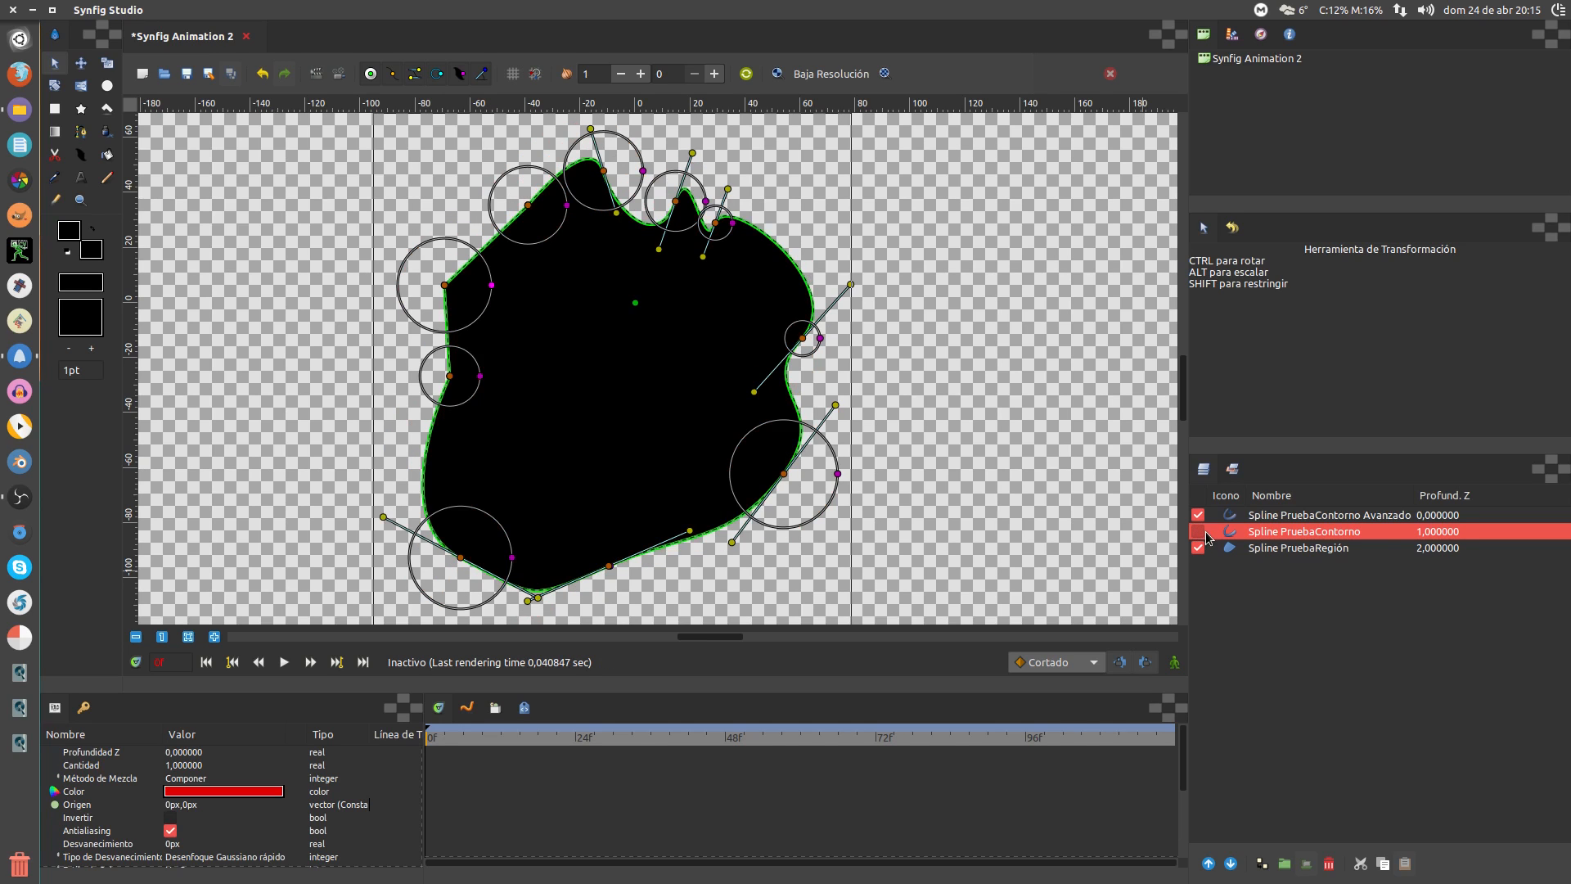
pyautogui.click(1259, 516)
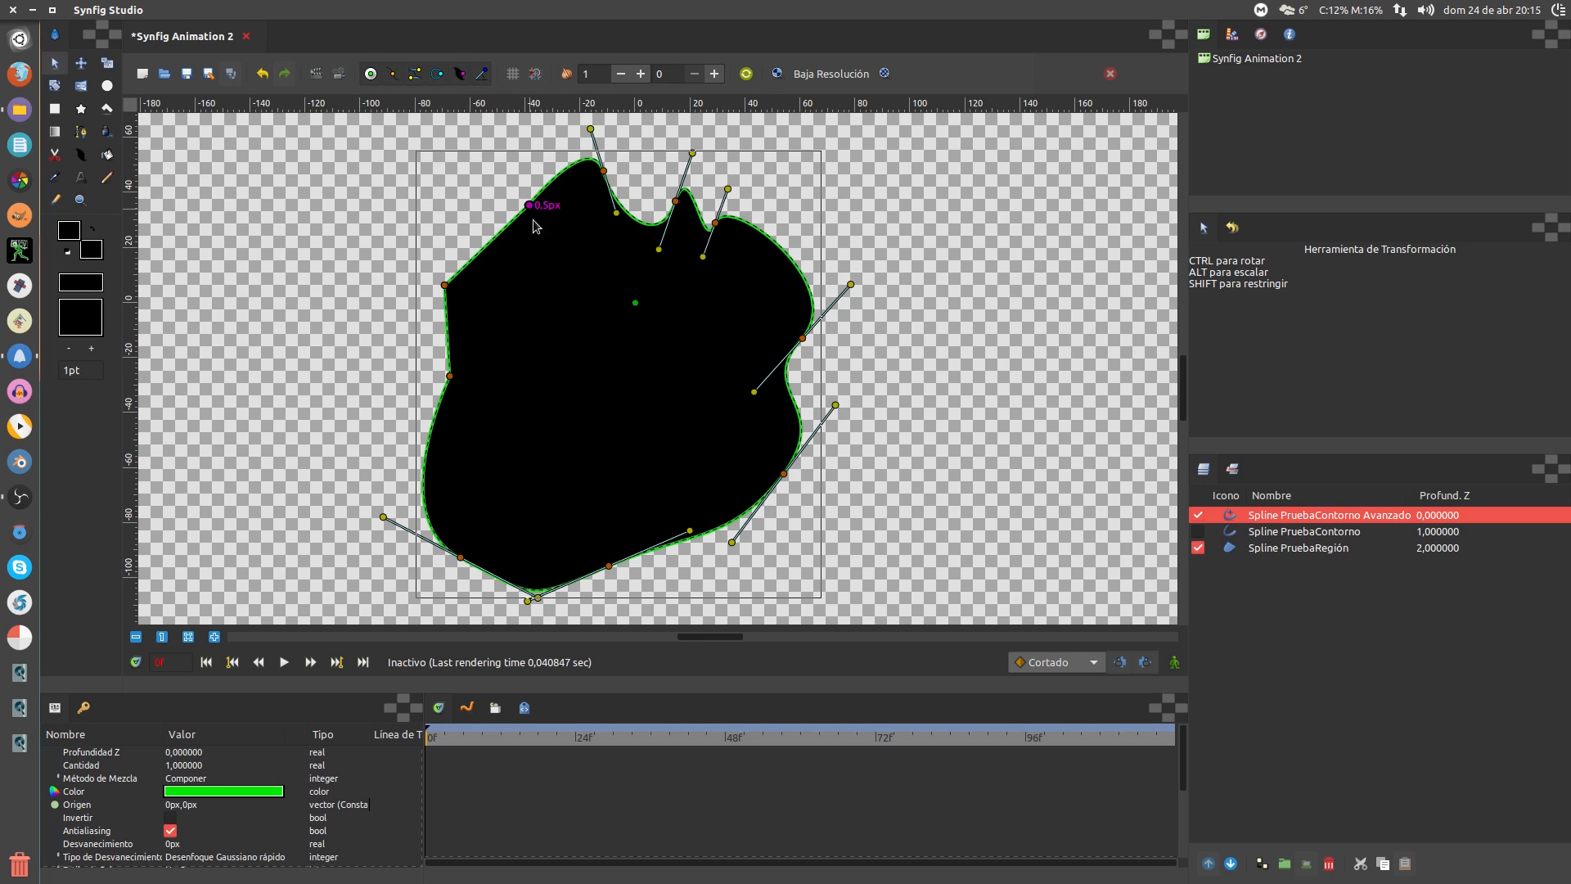
pyautogui.moveTo(529, 206); pyautogui.dragTo(448, 457)
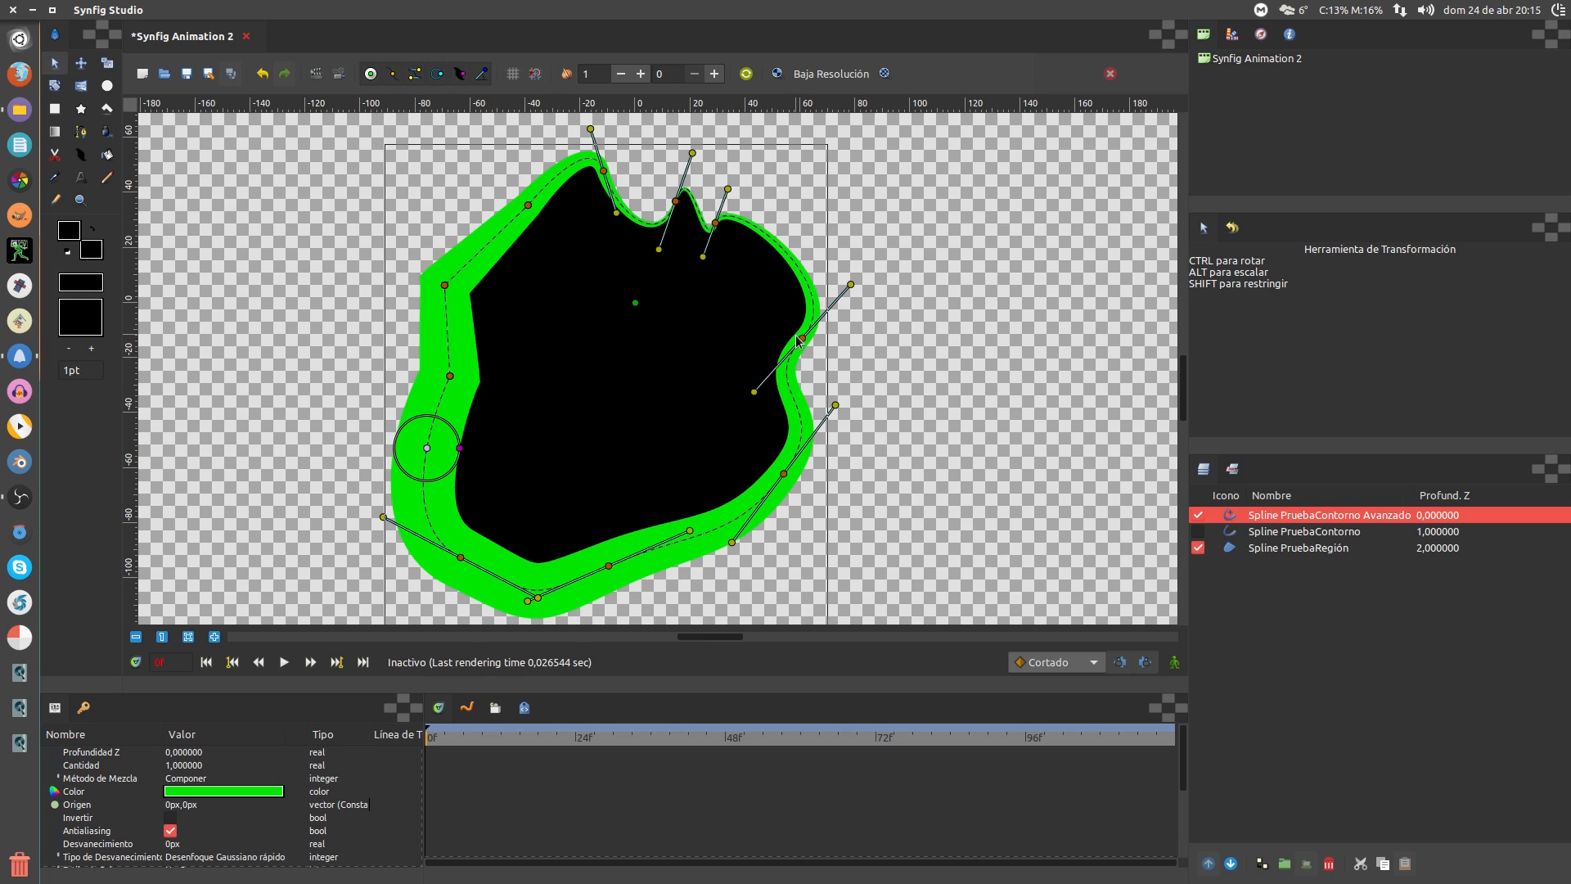
pyautogui.moveTo(805, 344); pyautogui.dragTo(814, 357)
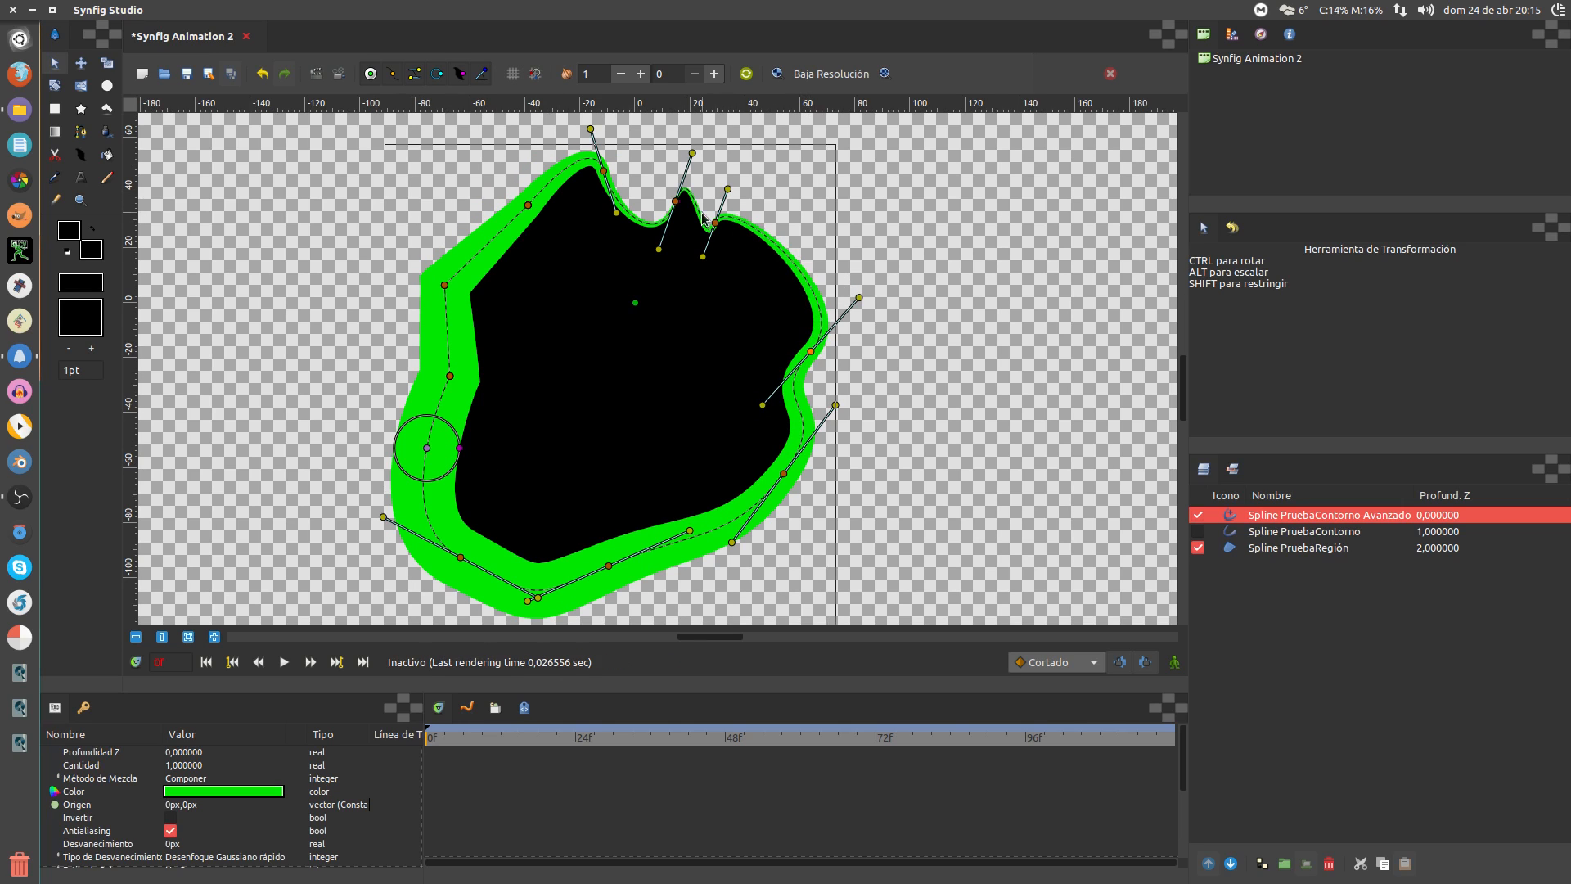
pyautogui.moveTo(675, 204); pyautogui.dragTo(797, 473)
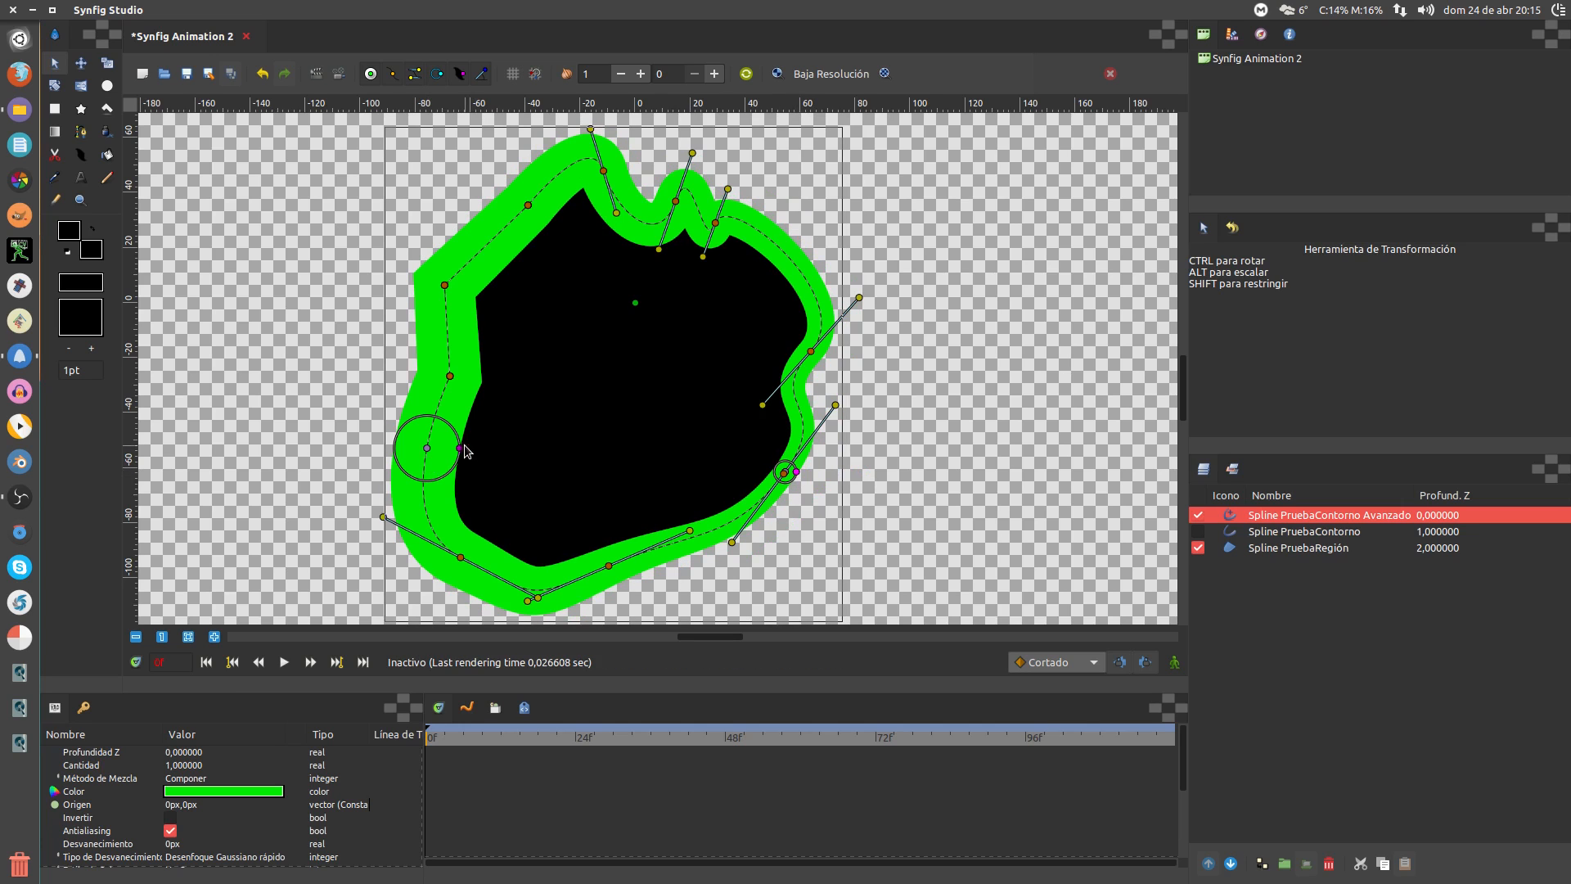
pyautogui.moveTo(464, 451); pyautogui.dragTo(459, 277)
pyautogui.moveTo(458, 280); pyautogui.dragTo(516, 250)
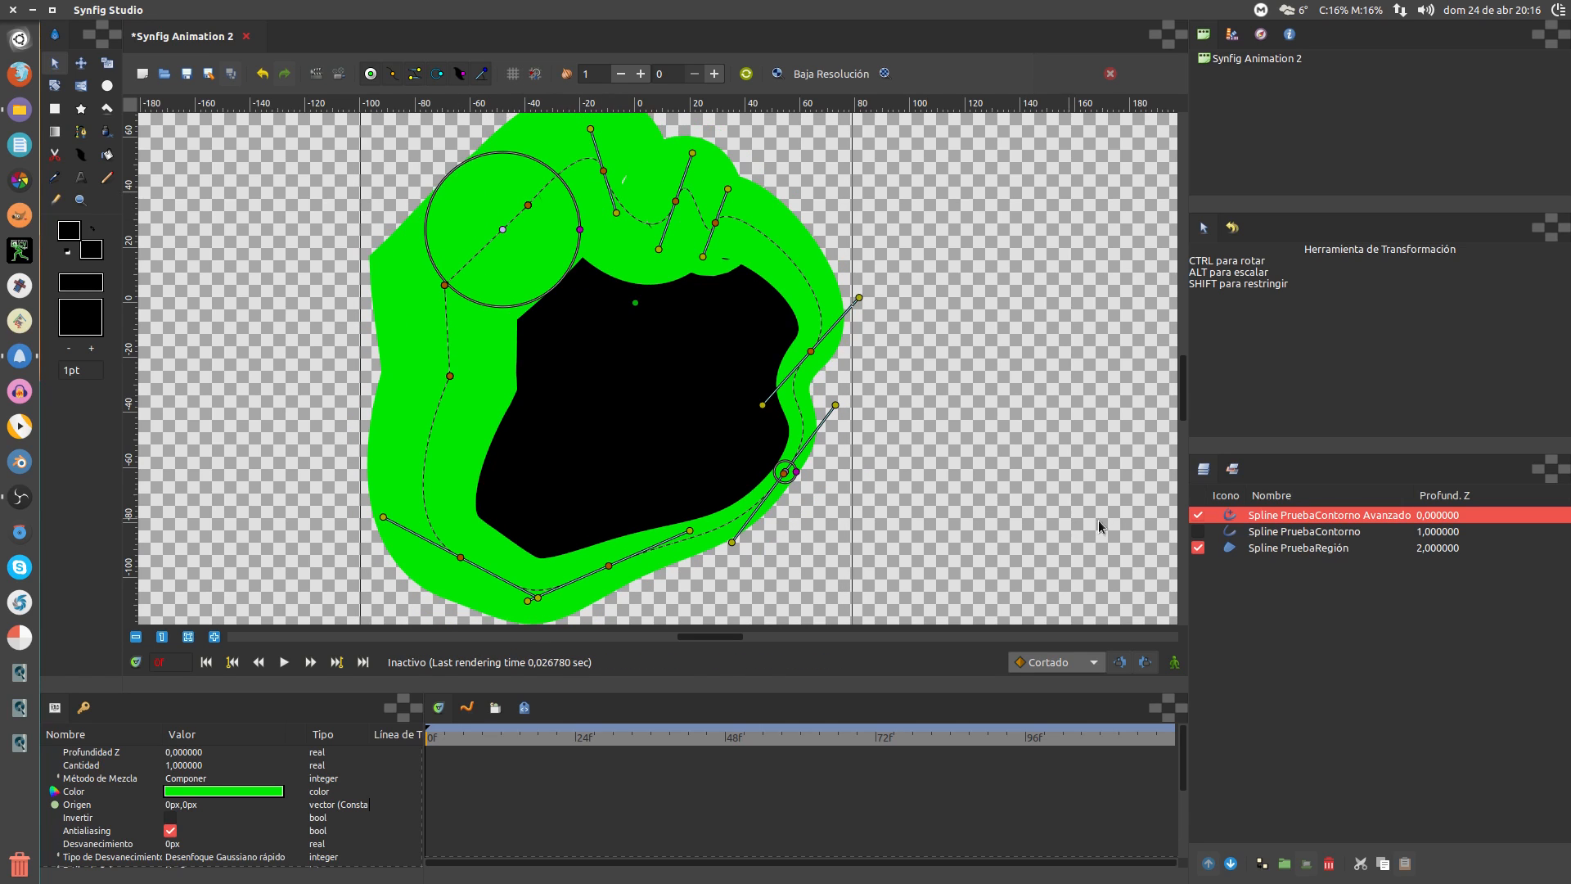
# Make both the red outline and green advanced outline layers visible again
pyautogui.click(1198, 532)
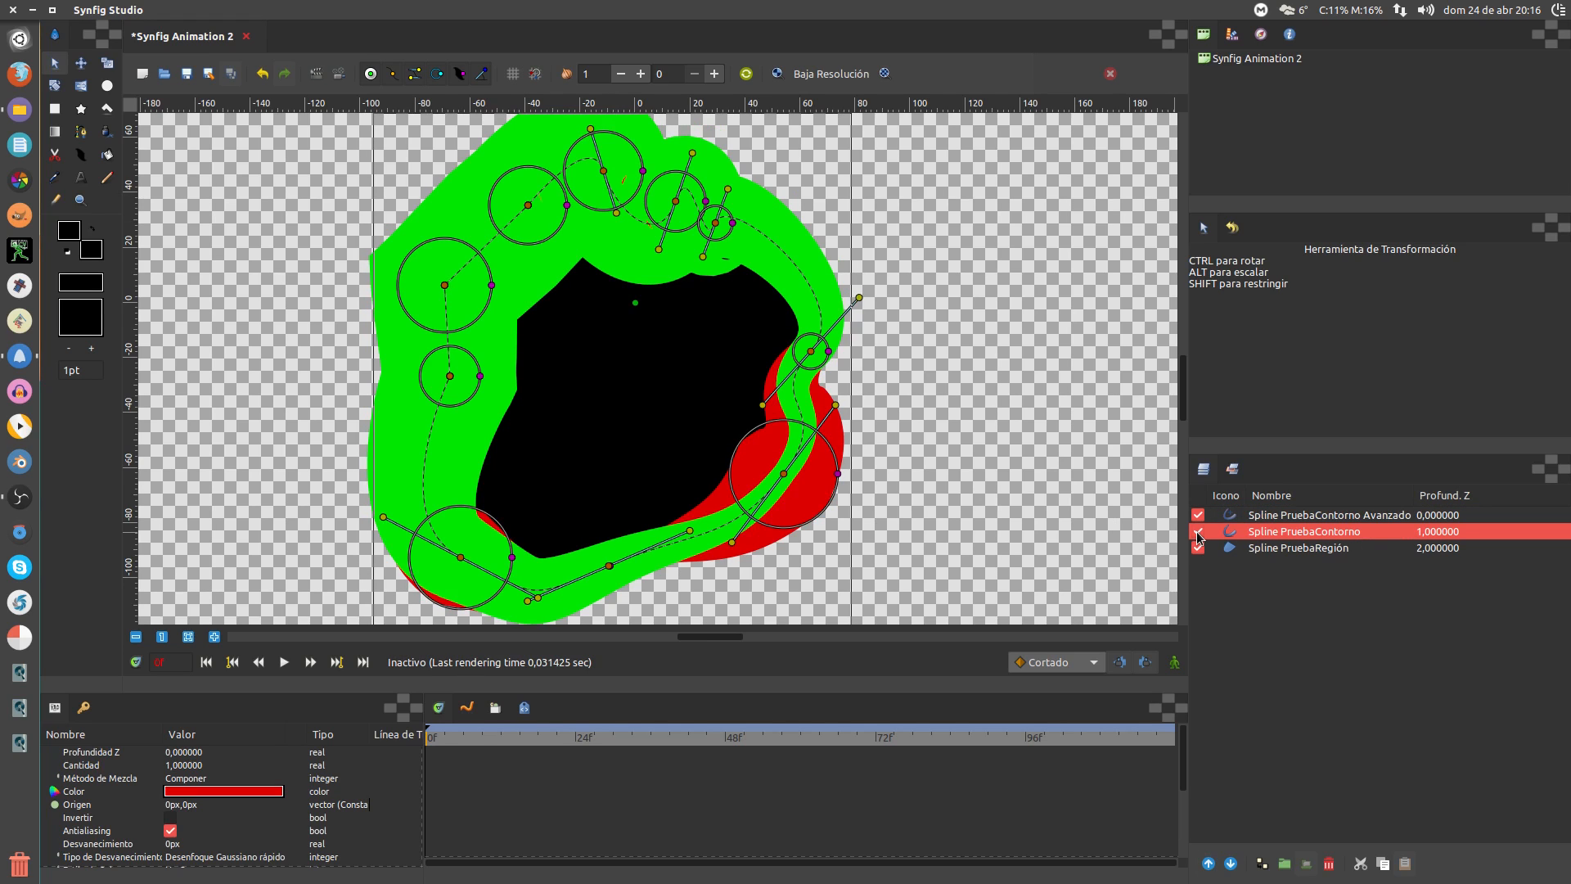
pyautogui.click(1198, 532)
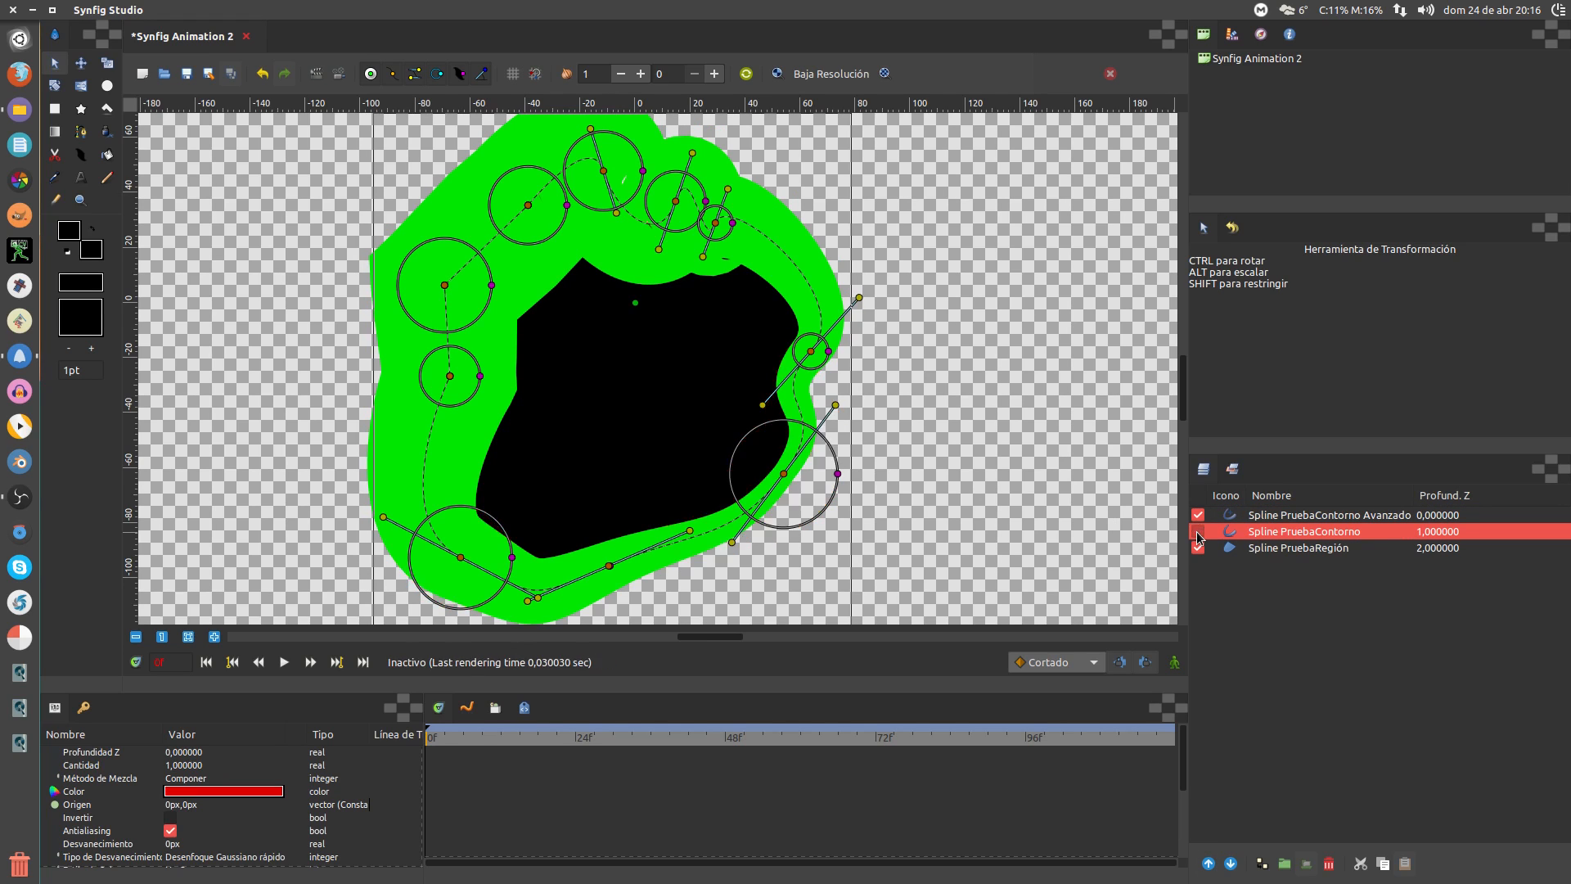
pyautogui.click(1198, 515)
pyautogui.click(1203, 532)
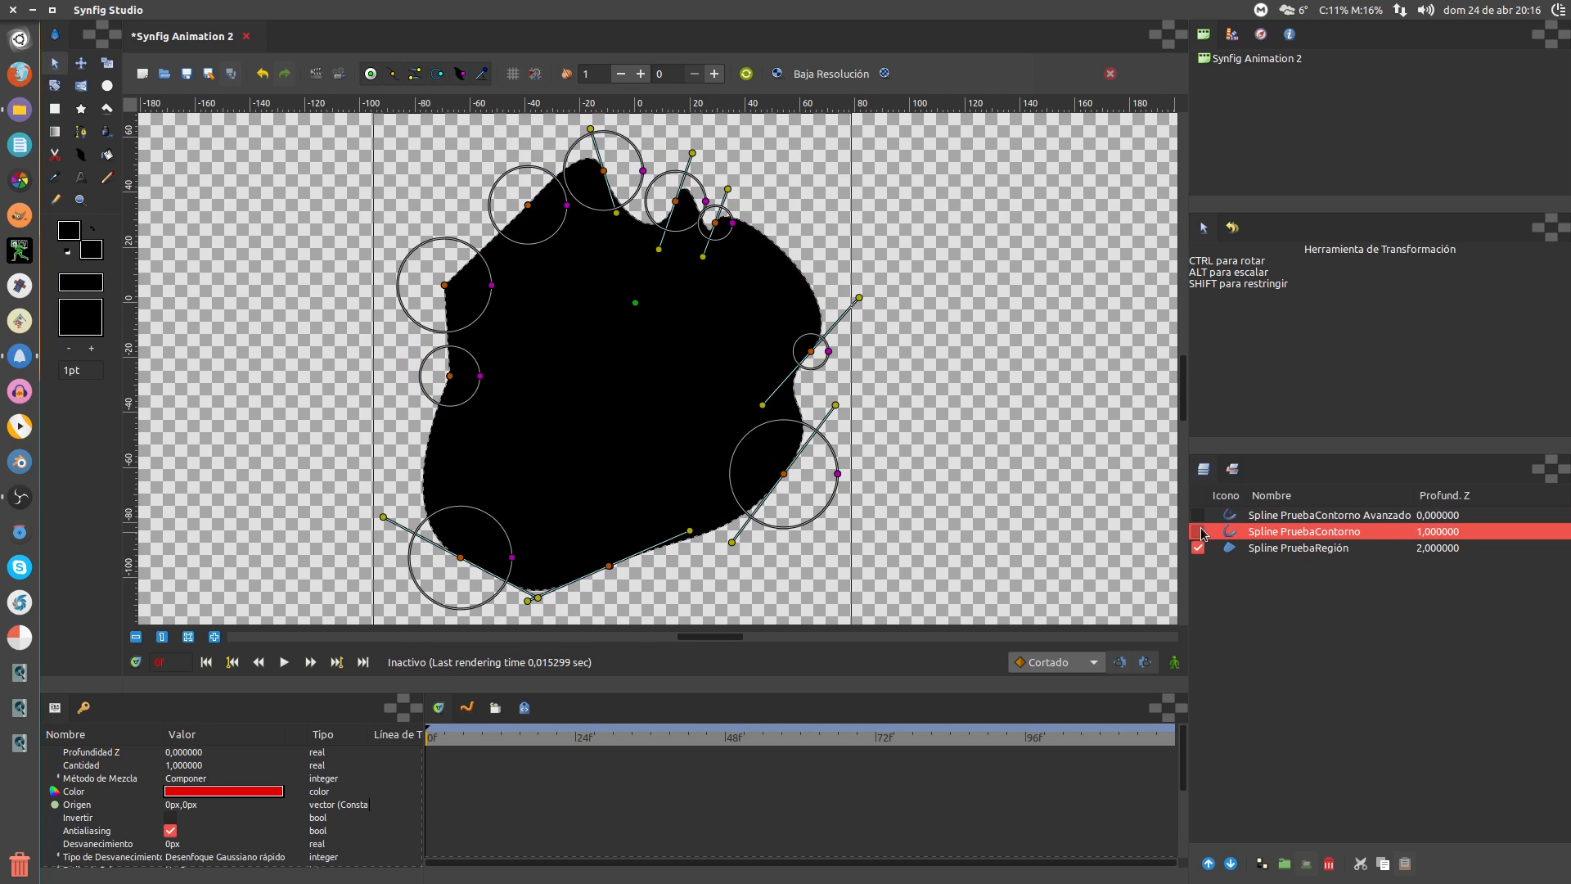
pyautogui.click(1198, 532)
pyautogui.click(1198, 515)
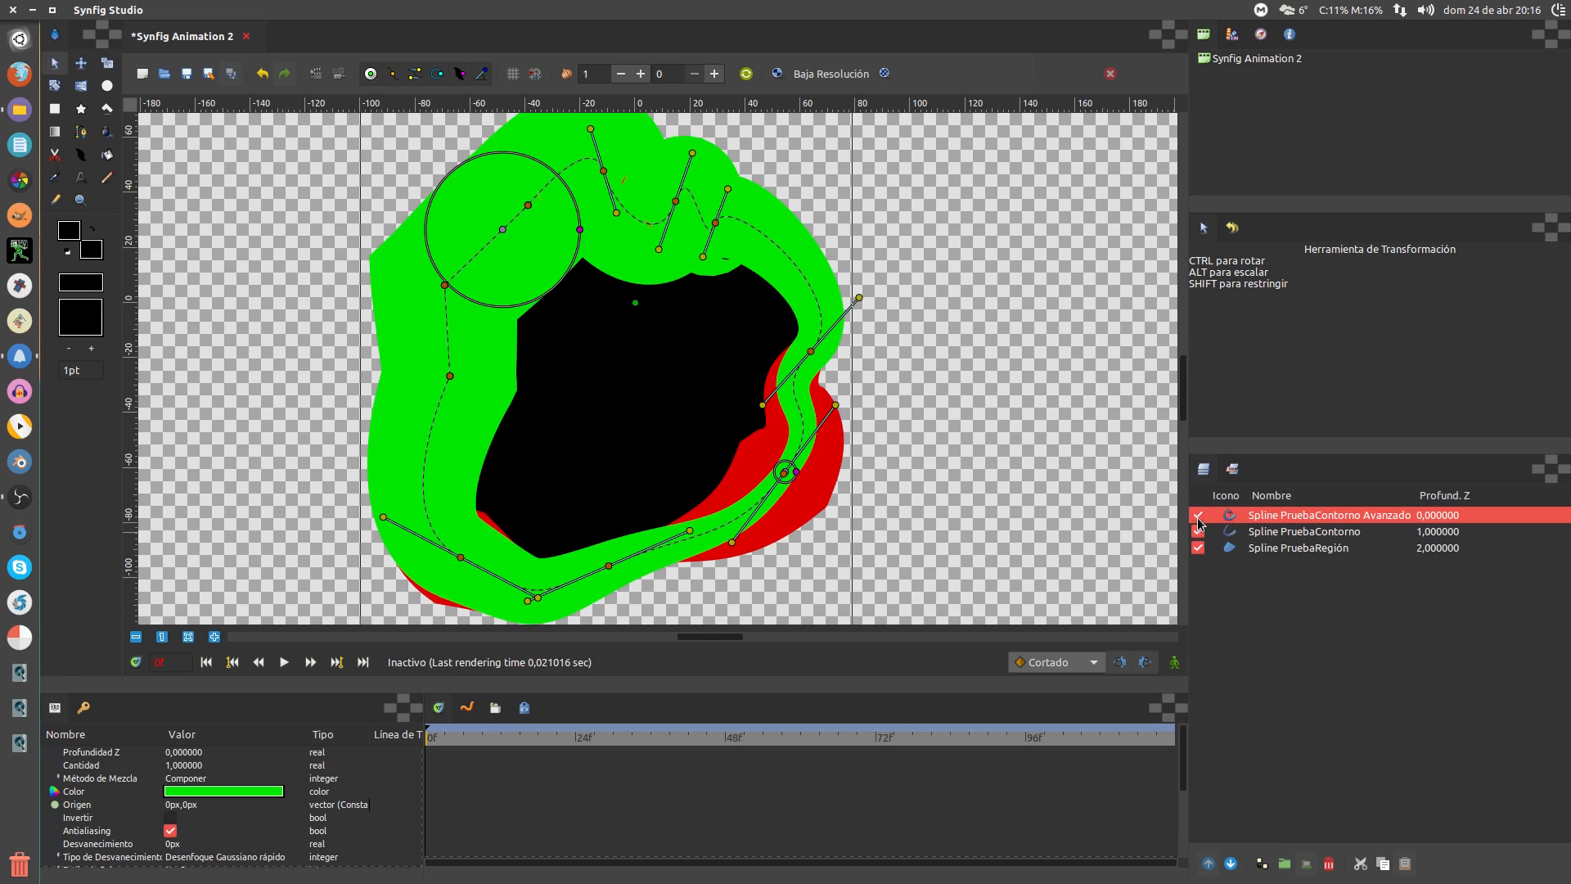
# Set the advanced outline's Desvanecimiento feather to 26px
pyautogui.click(206, 780)
pyautogui.scroll(-1, 206, 782)
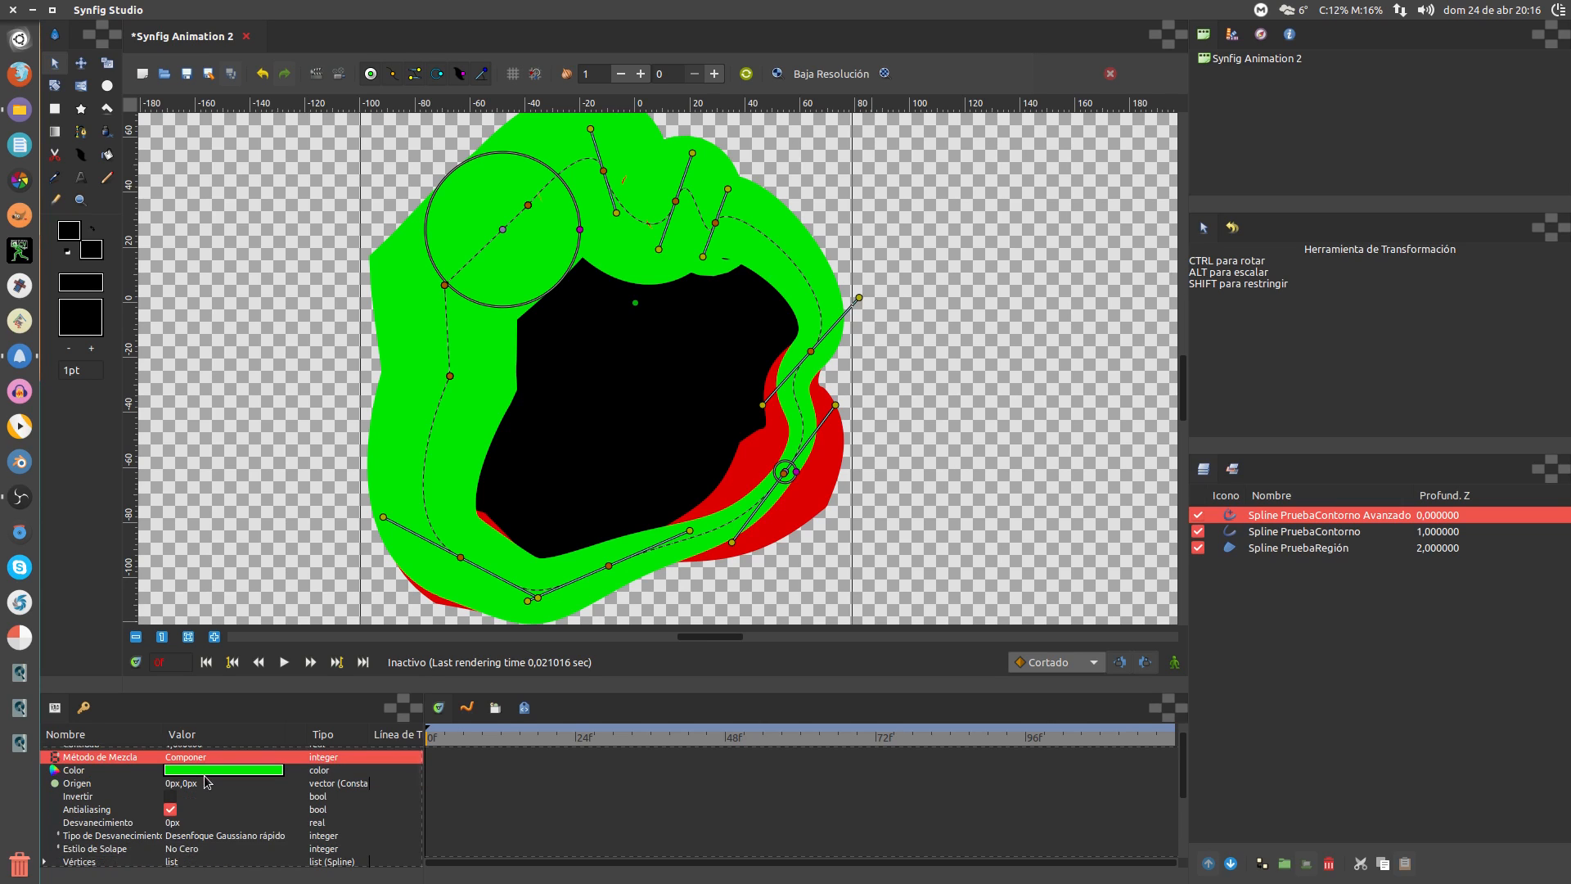
pyautogui.scroll(-3, 206, 782)
pyautogui.click(210, 782)
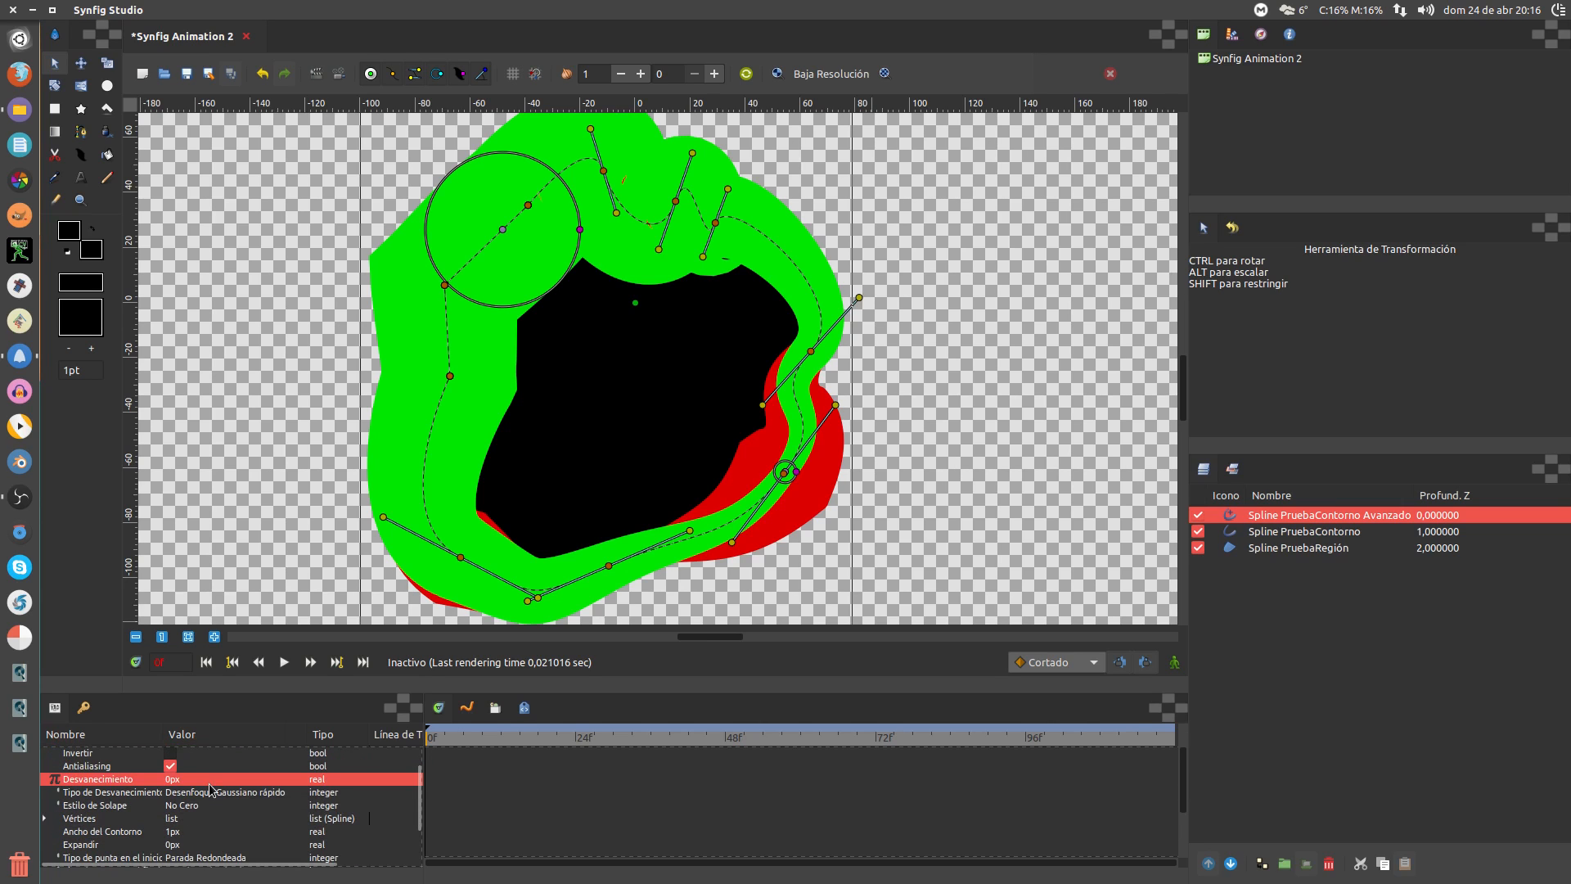
pyautogui.click(210, 784)
pyautogui.click(346, 780)
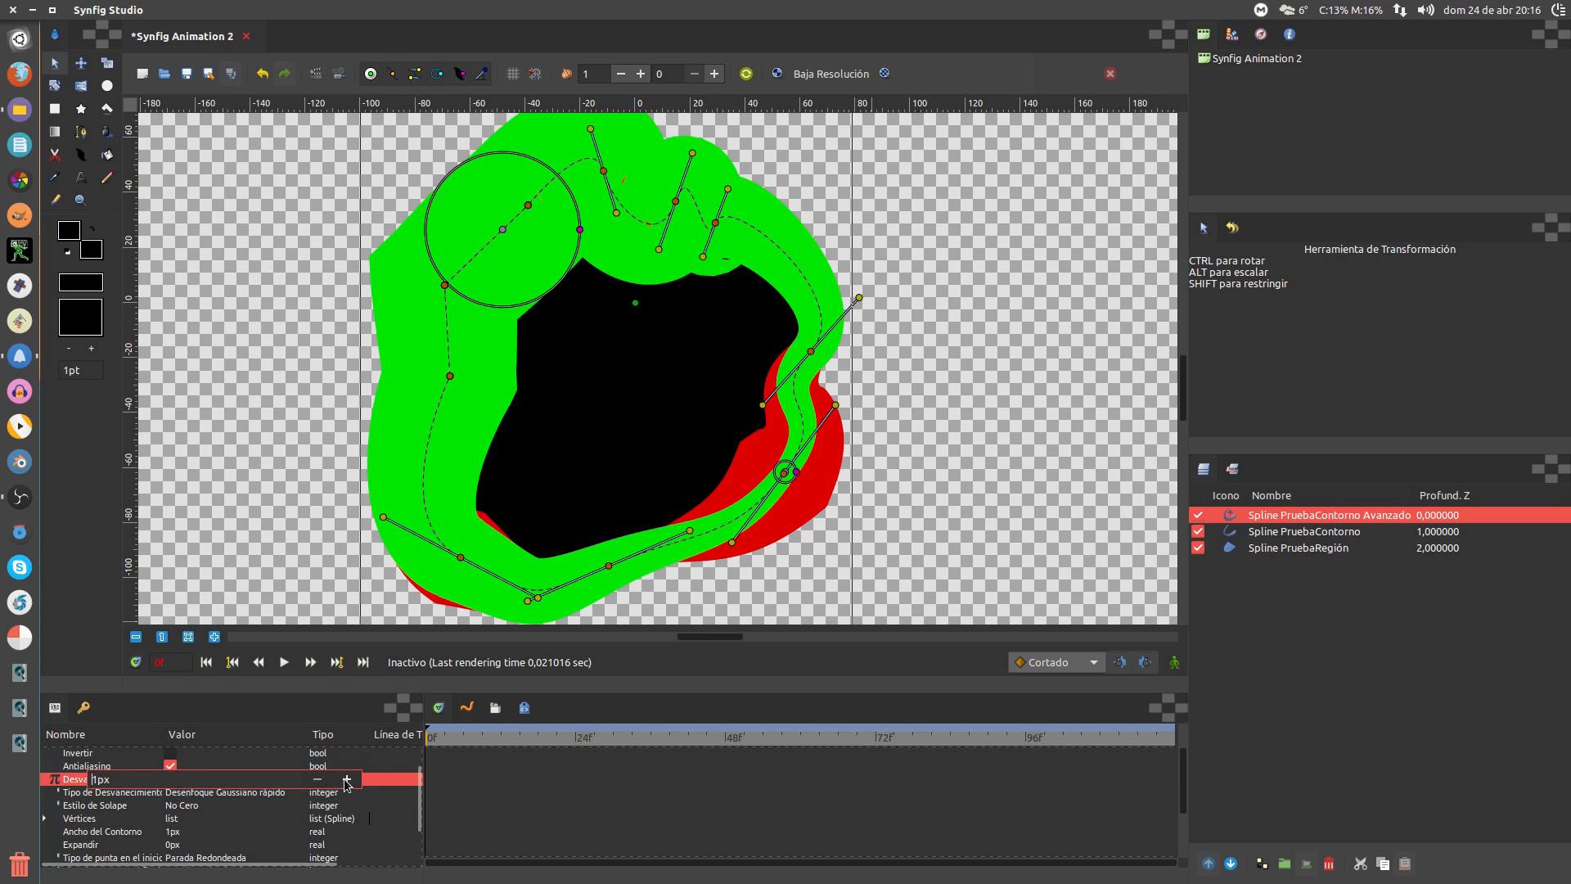
pyautogui.click(345, 782)
pyautogui.press('Return')
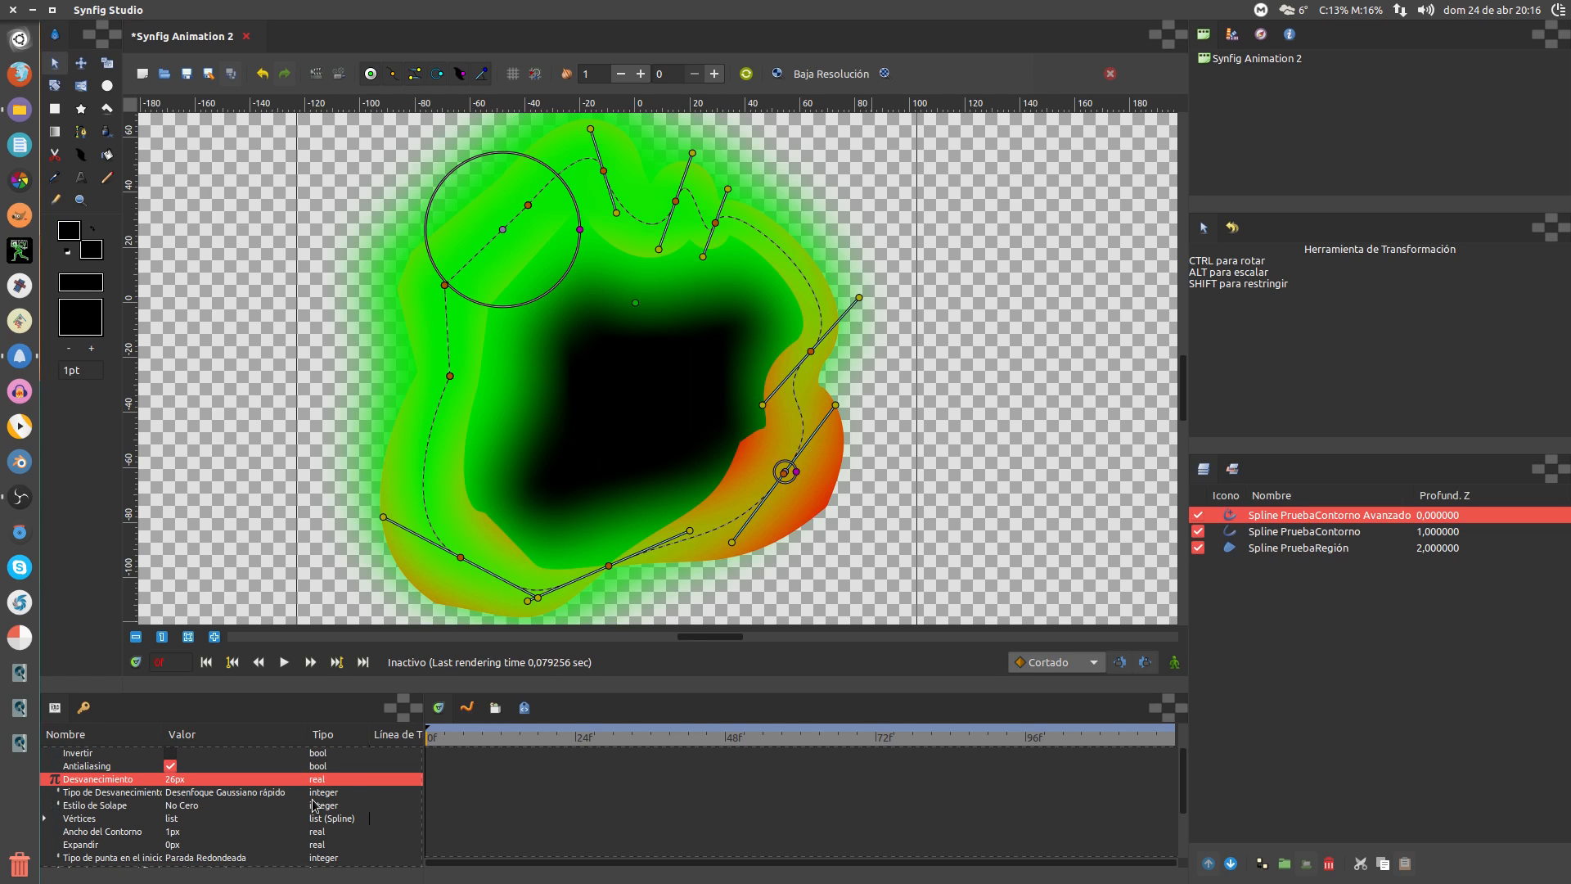
# Set Tipo de Desvanecimiento to Desenfoque Disco, after trying Desenfoque Mallado
pyautogui.click(221, 793)
pyautogui.click(221, 793)
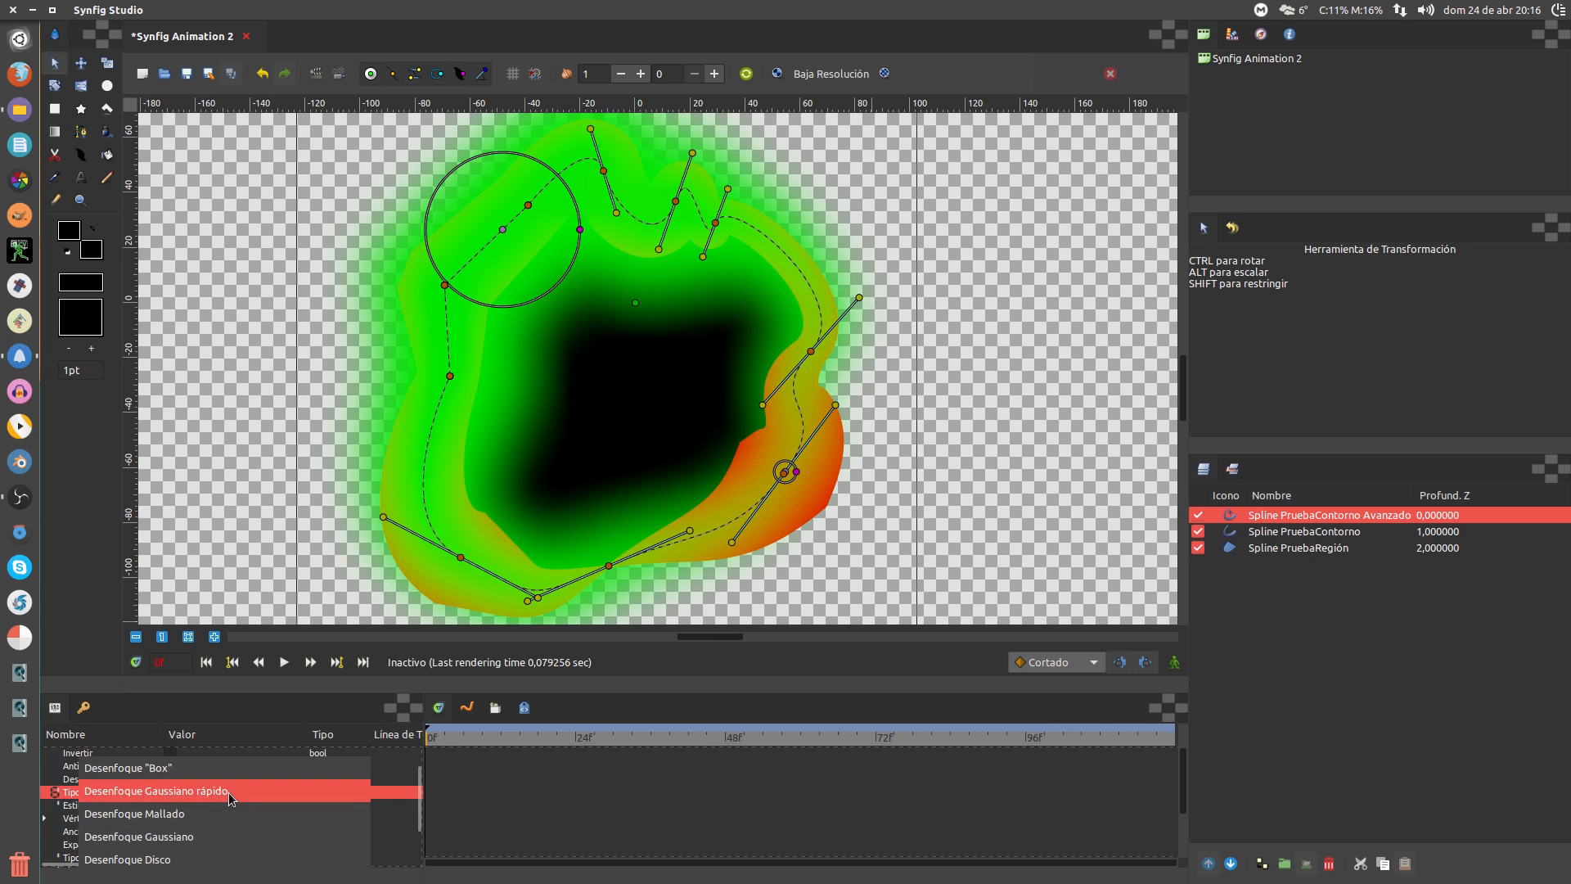
pyautogui.click(230, 813)
pyautogui.click(226, 793)
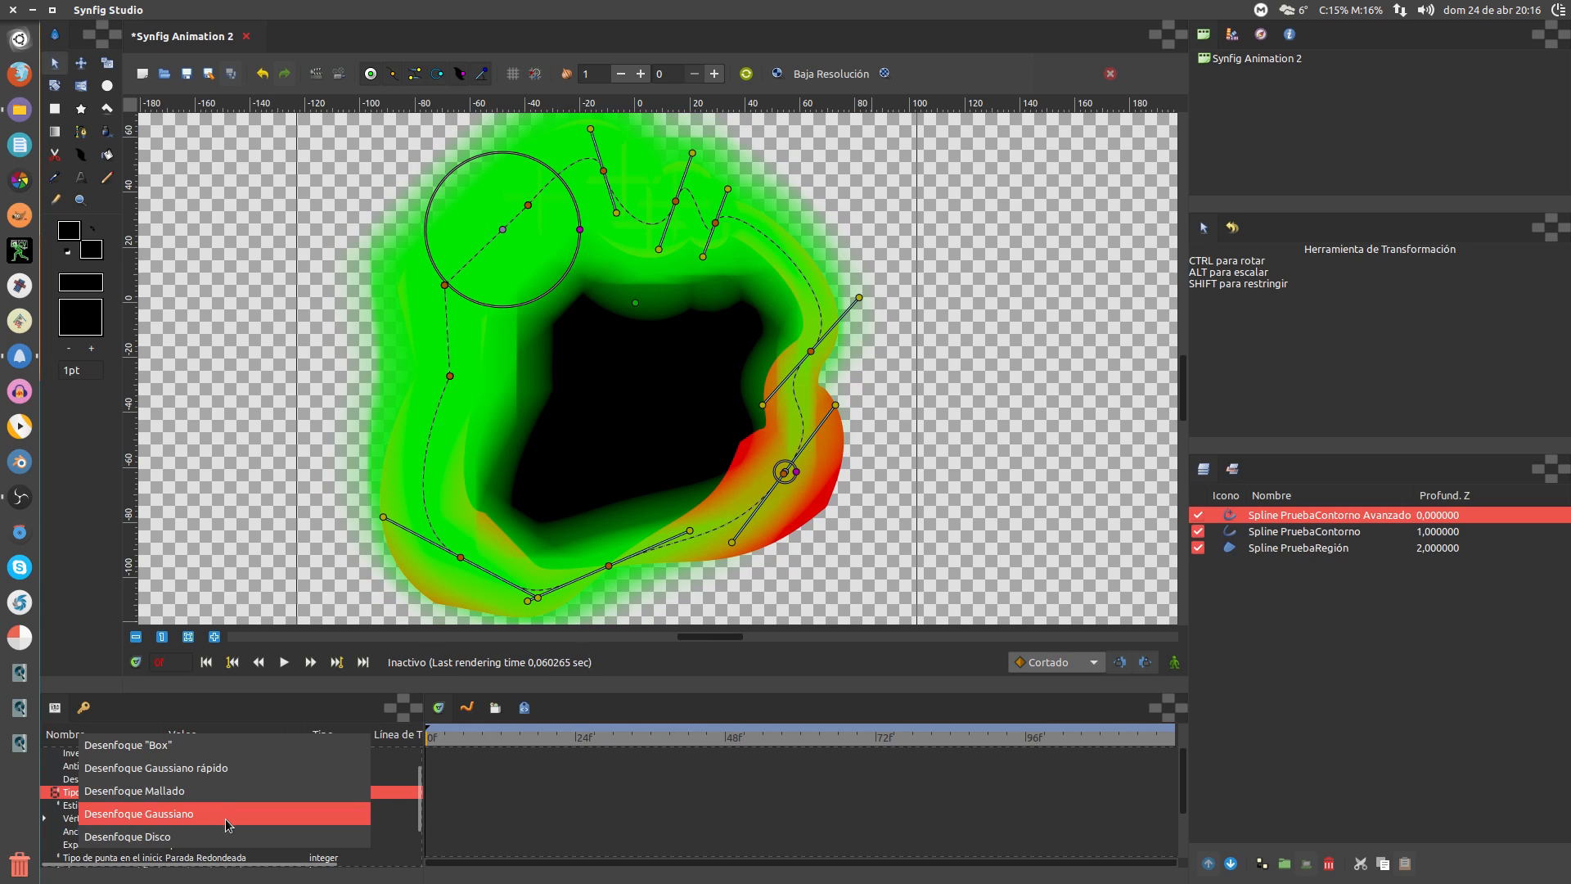
pyautogui.click(224, 835)
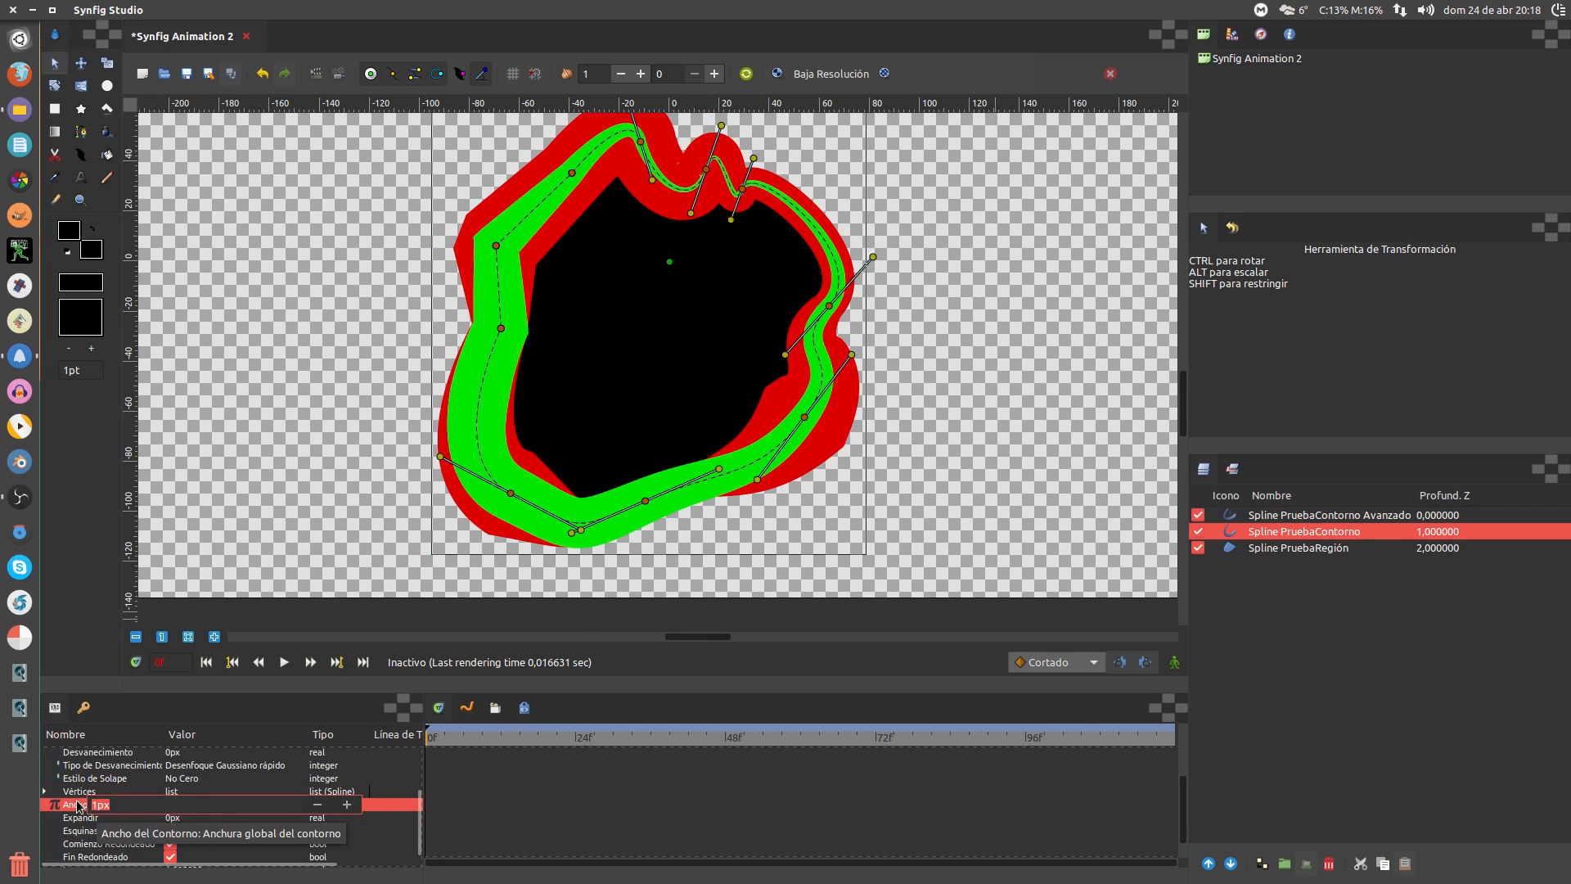
# Turn Esquinas Afiladas, Comienzo Redondeado and Fin Redondeado off, then back on
pyautogui.click(191, 816)
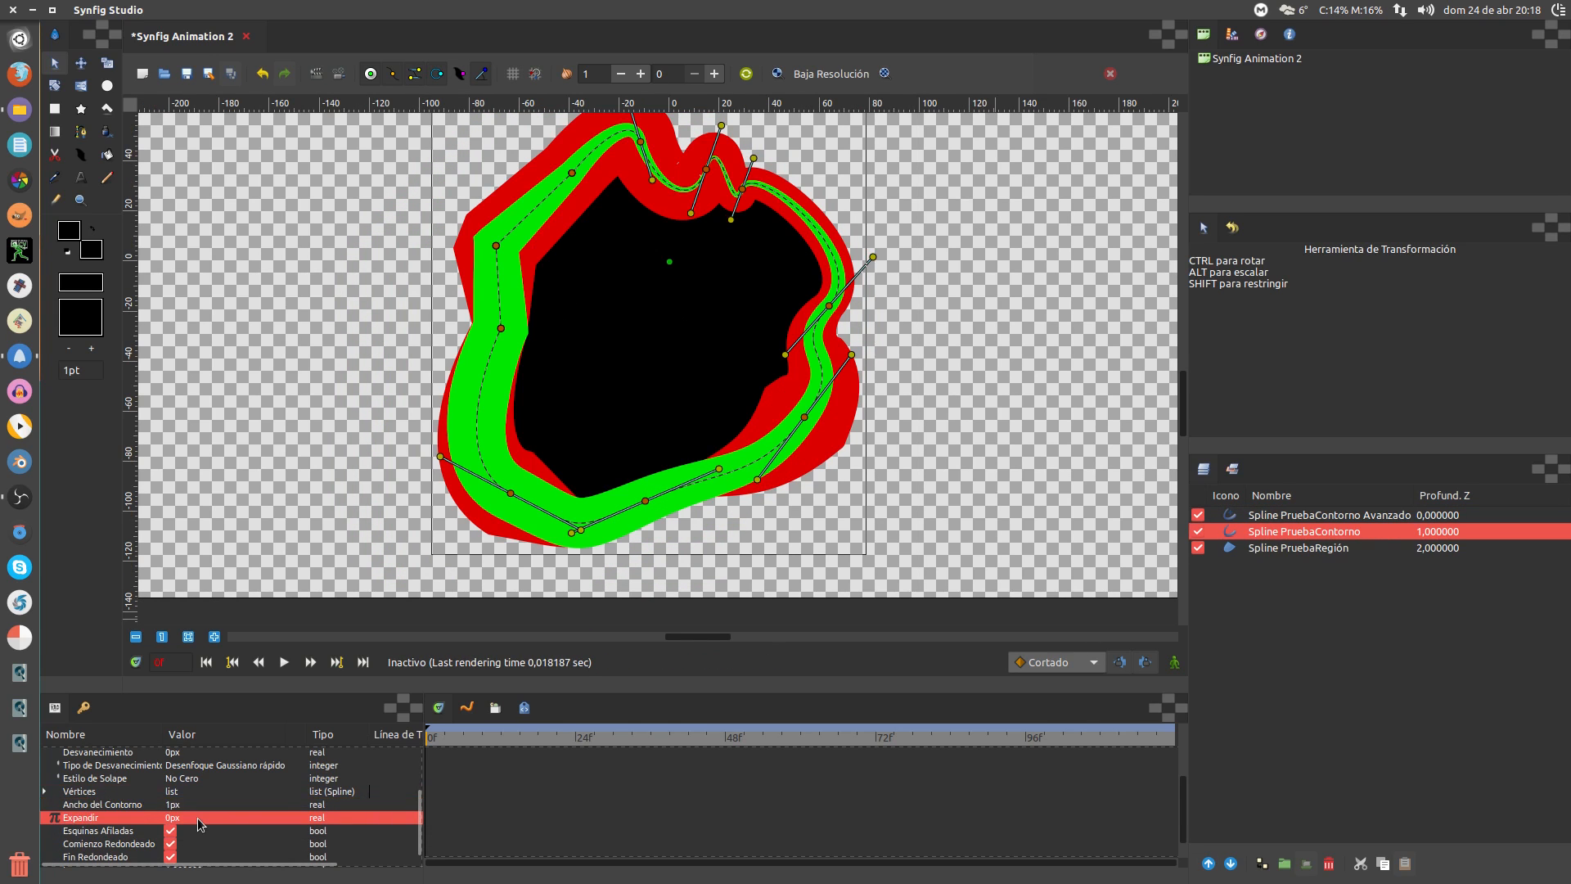
pyautogui.scroll(-1, 189, 811)
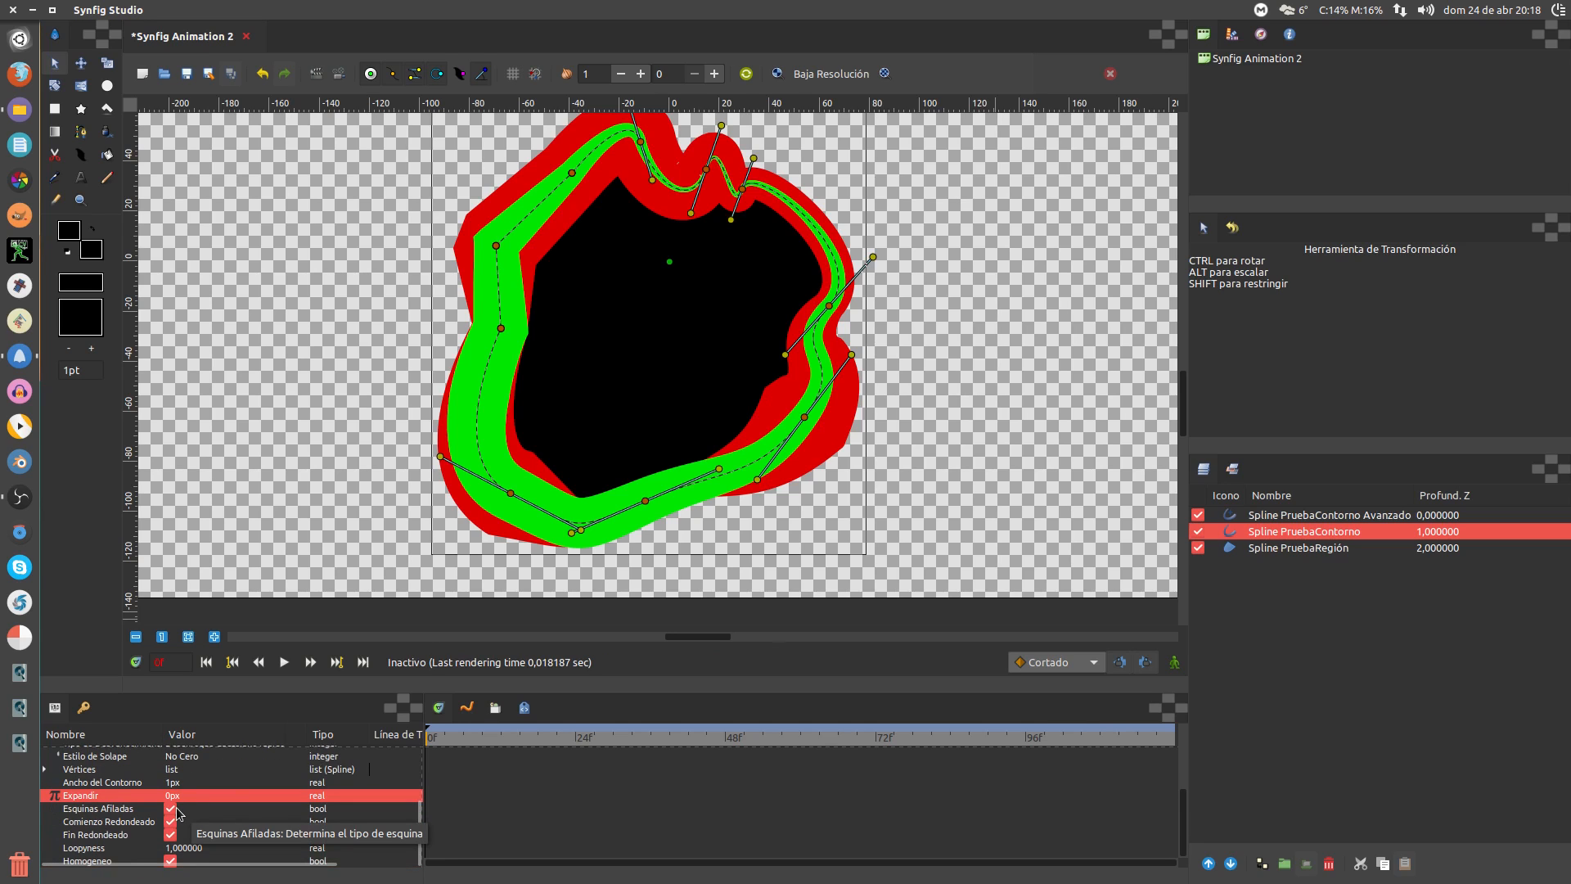
pyautogui.click(171, 811)
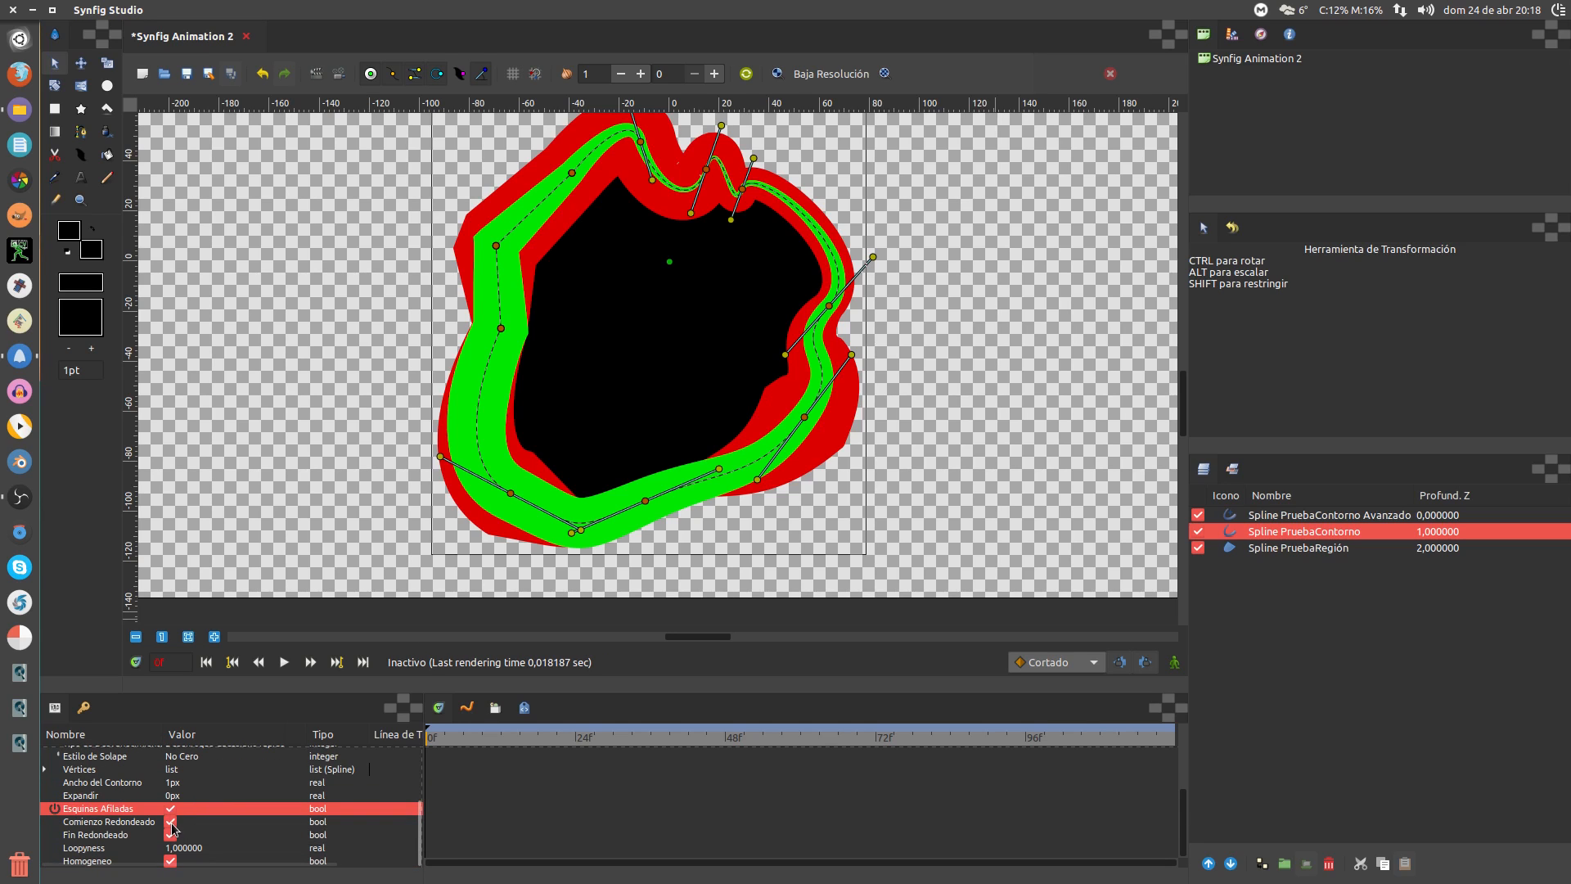
pyautogui.click(170, 822)
pyautogui.click(171, 834)
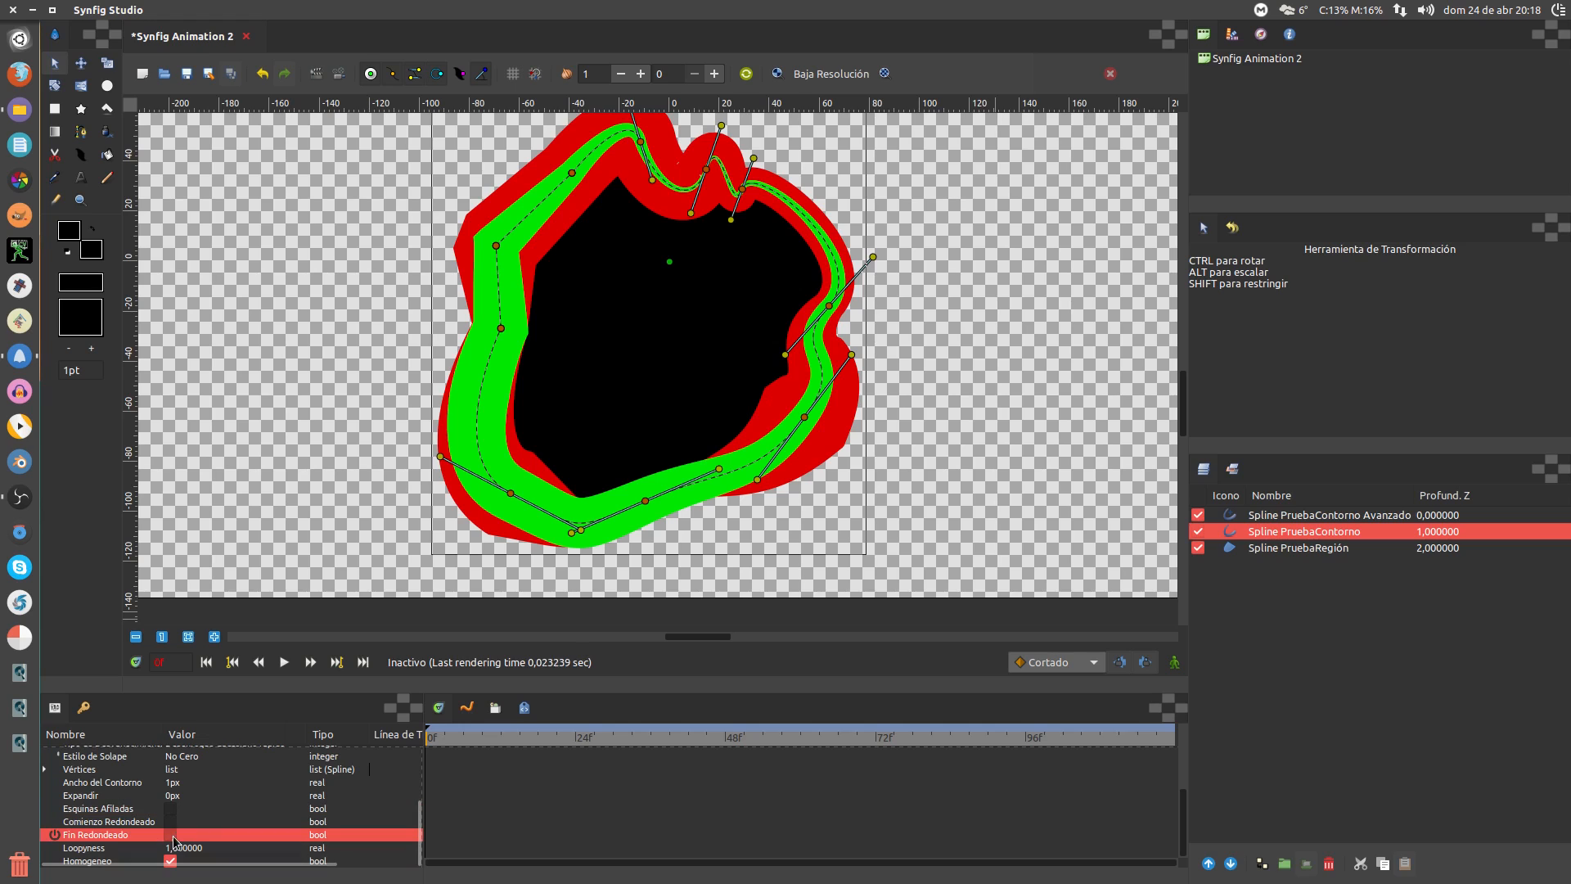
pyautogui.click(171, 834)
pyautogui.click(171, 822)
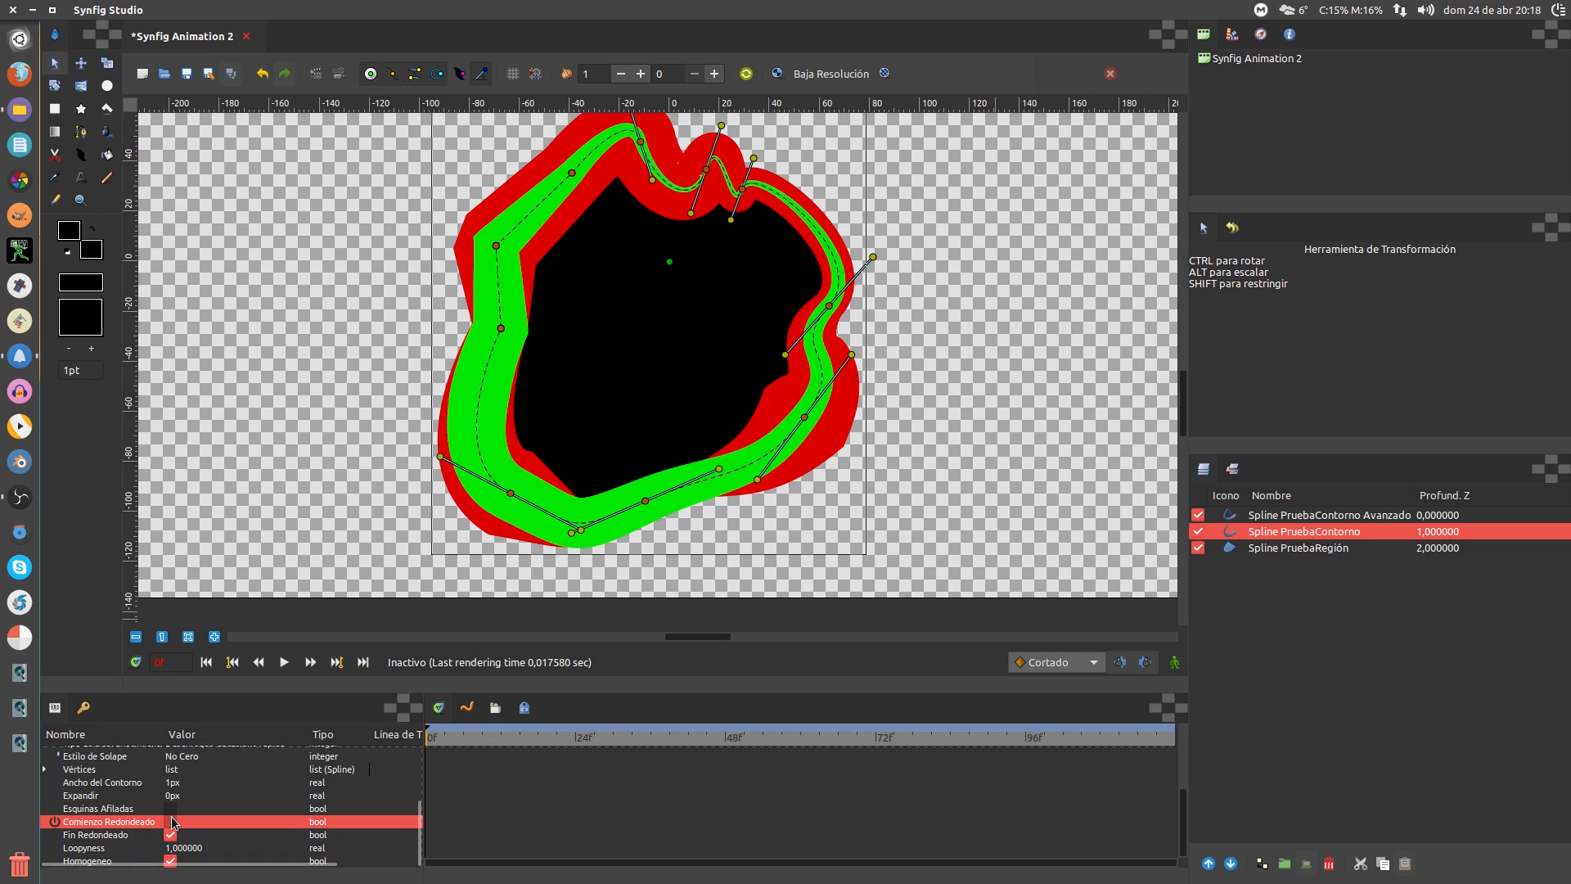
pyautogui.click(171, 809)
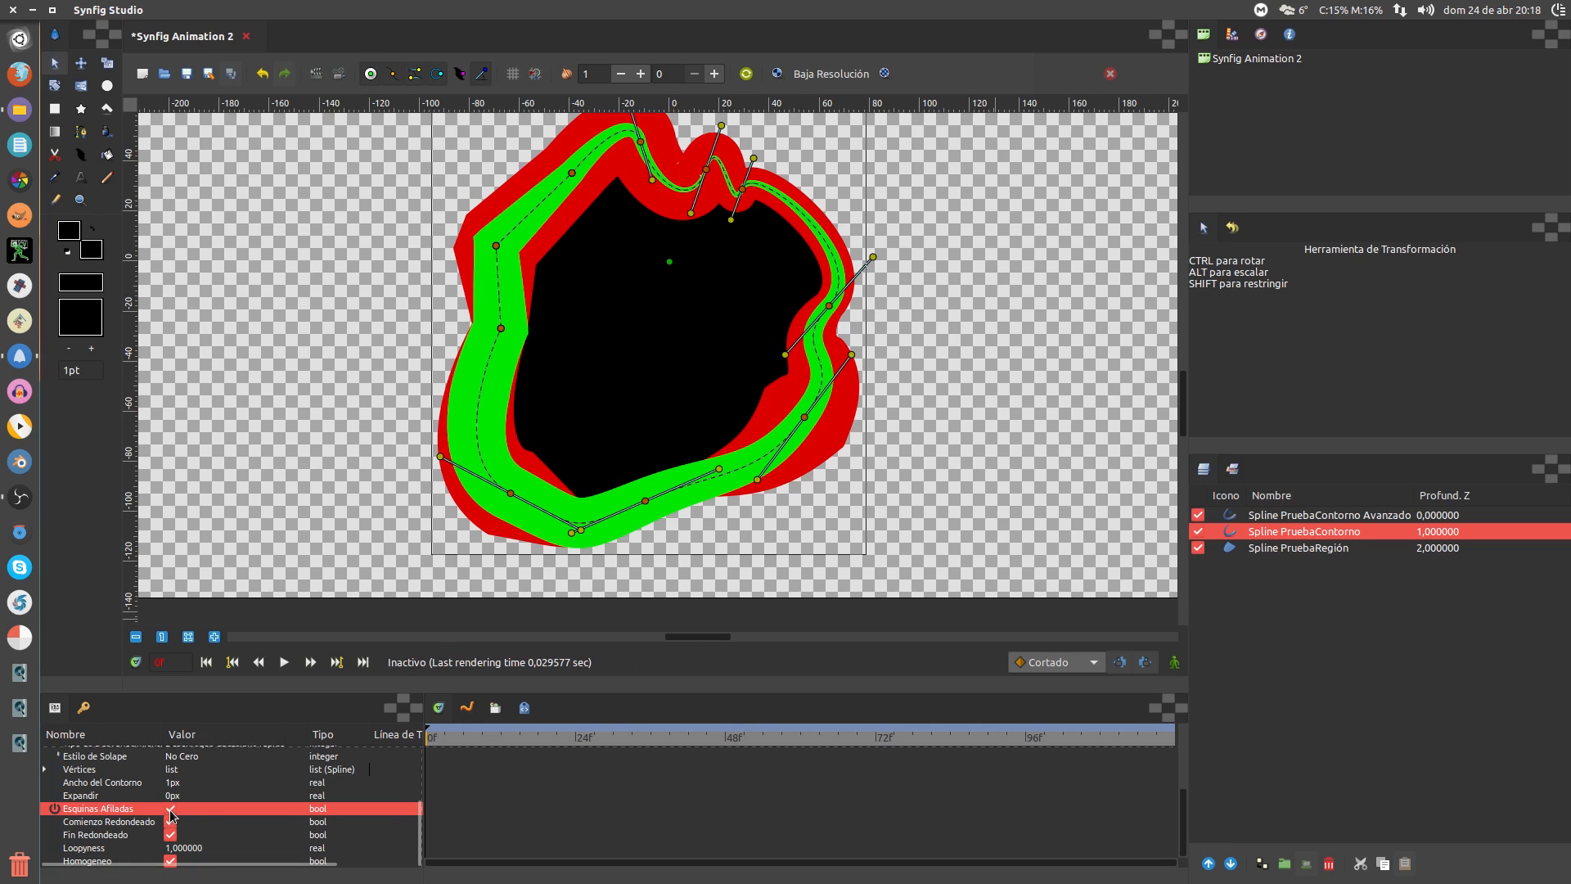
# Check the Loopyness setting, then bring up the Spline PruebaContorno Avanzado layer's parameters
pyautogui.click(184, 850)
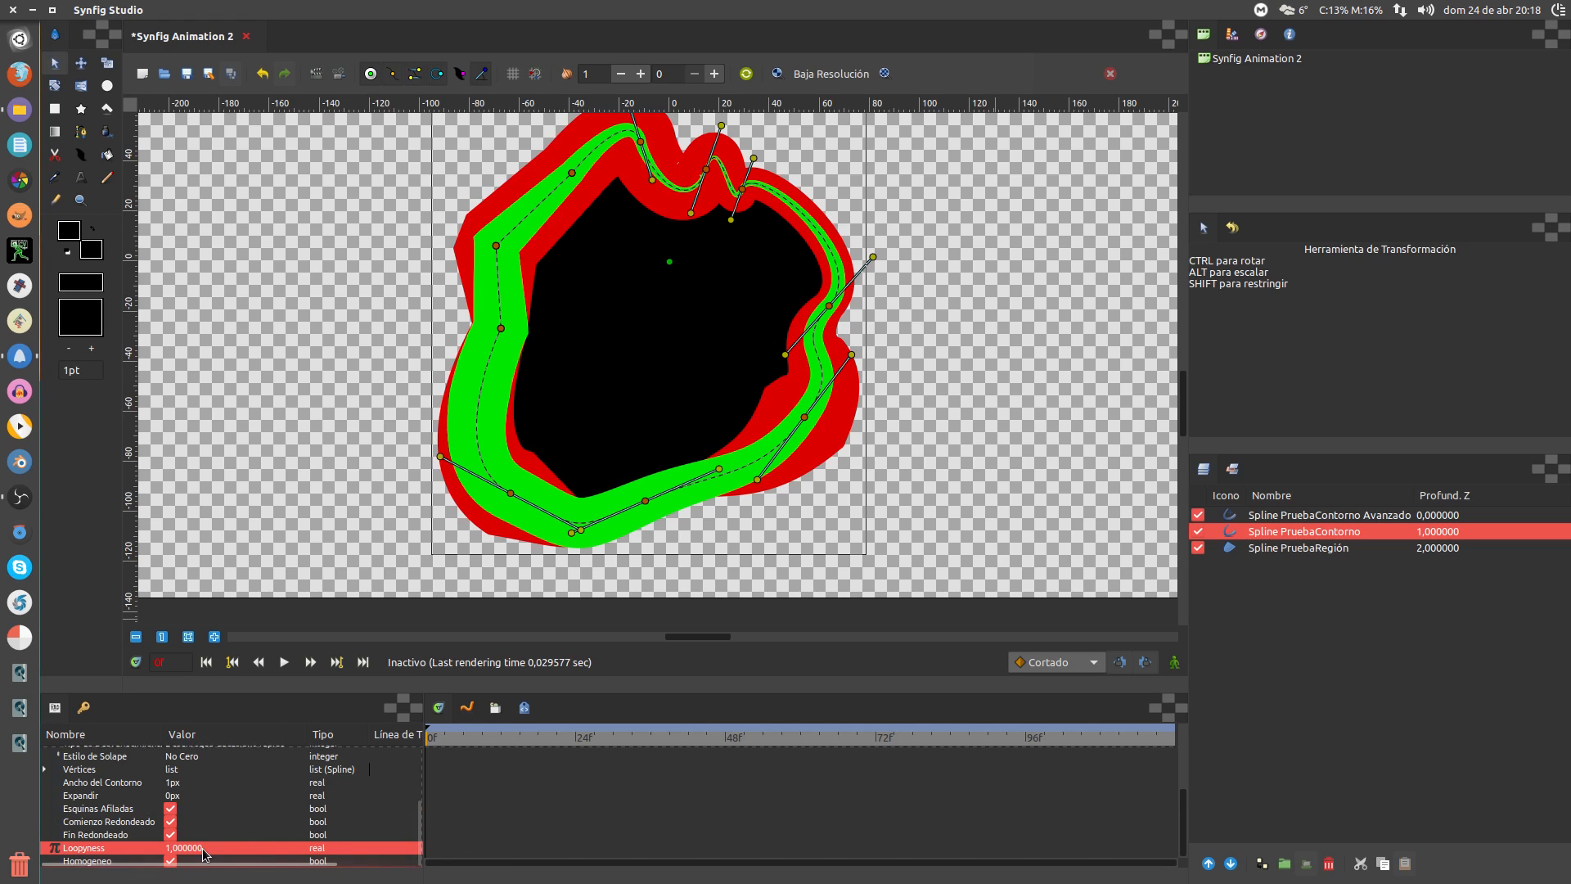
pyautogui.scroll(3, 262, 828)
pyautogui.scroll(-2, 277, 838)
pyautogui.scroll(-2, 277, 838)
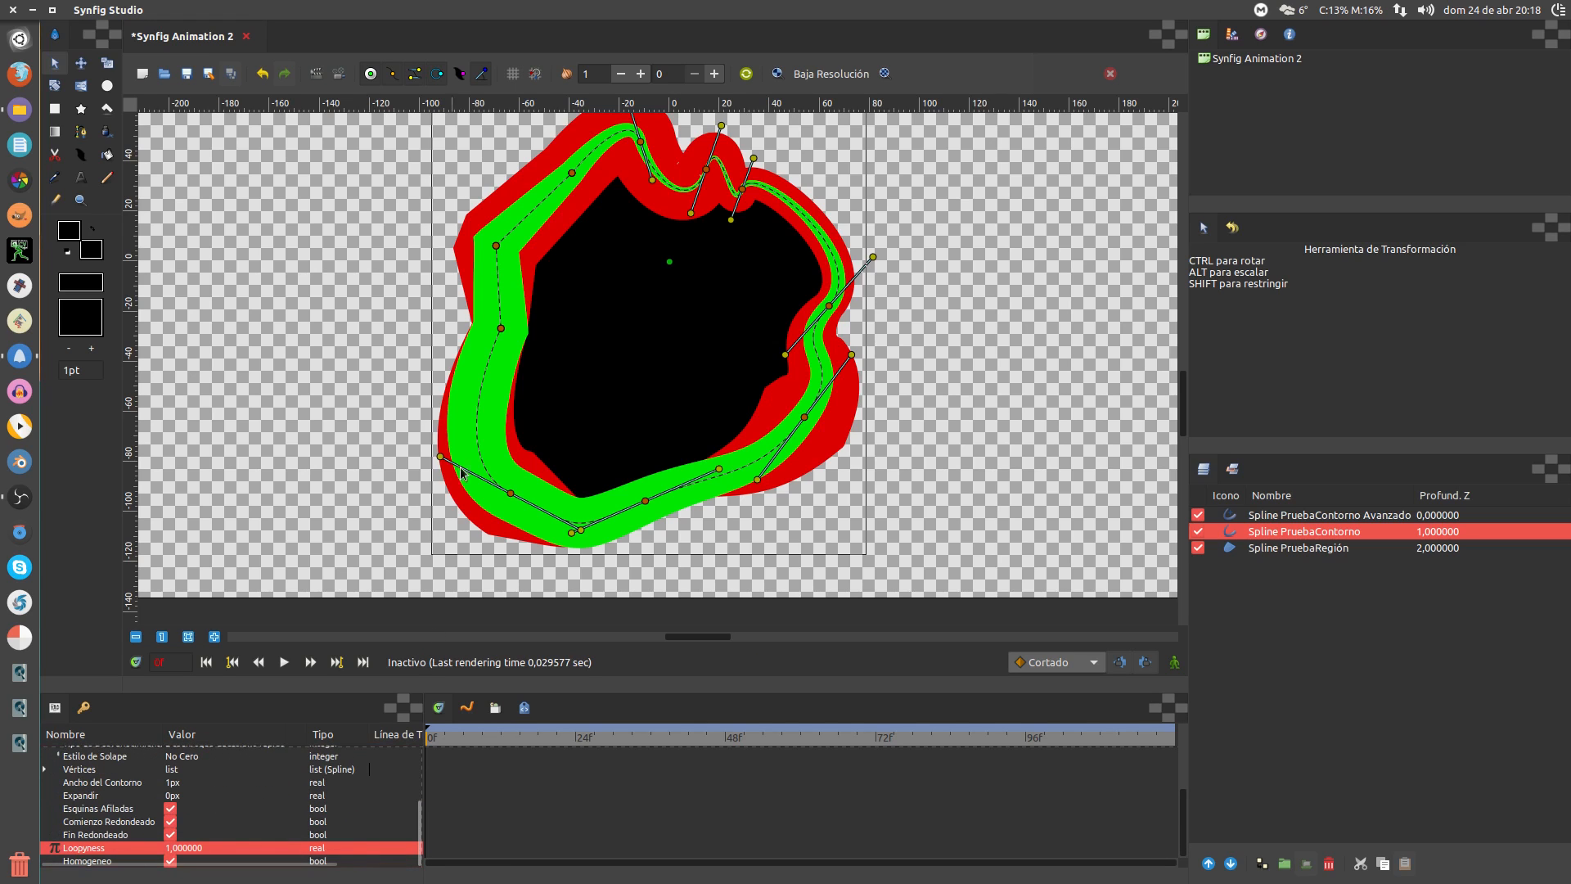
pyautogui.click(1266, 520)
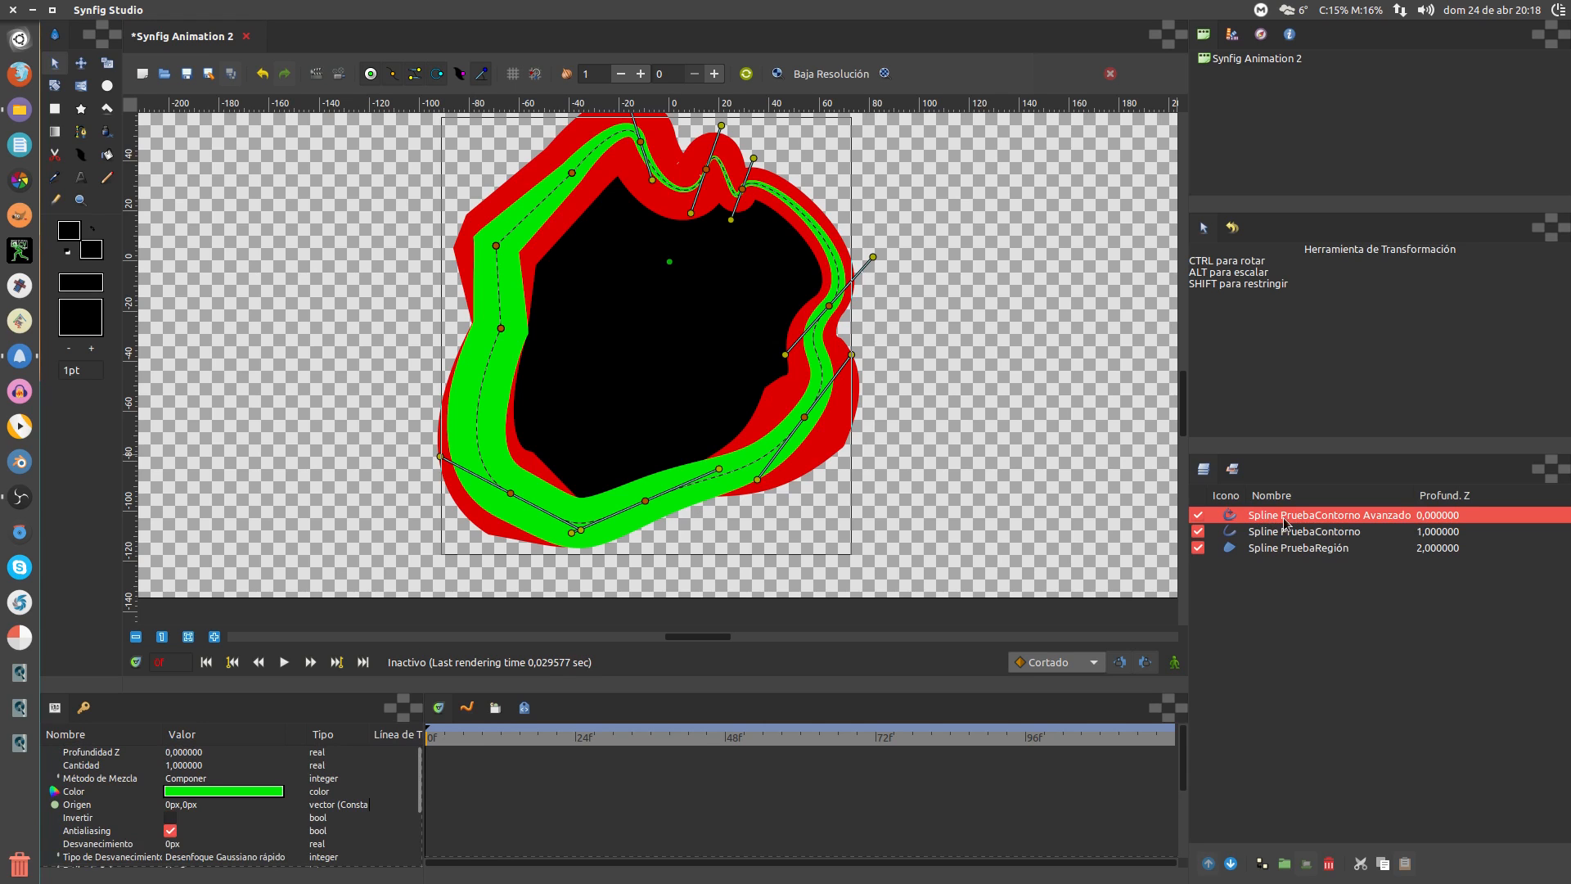
# Set the advanced outline's blend method to Sumar, after trying Directo, Solapar and Multiplicar
pyautogui.scroll(-5, 196, 801)
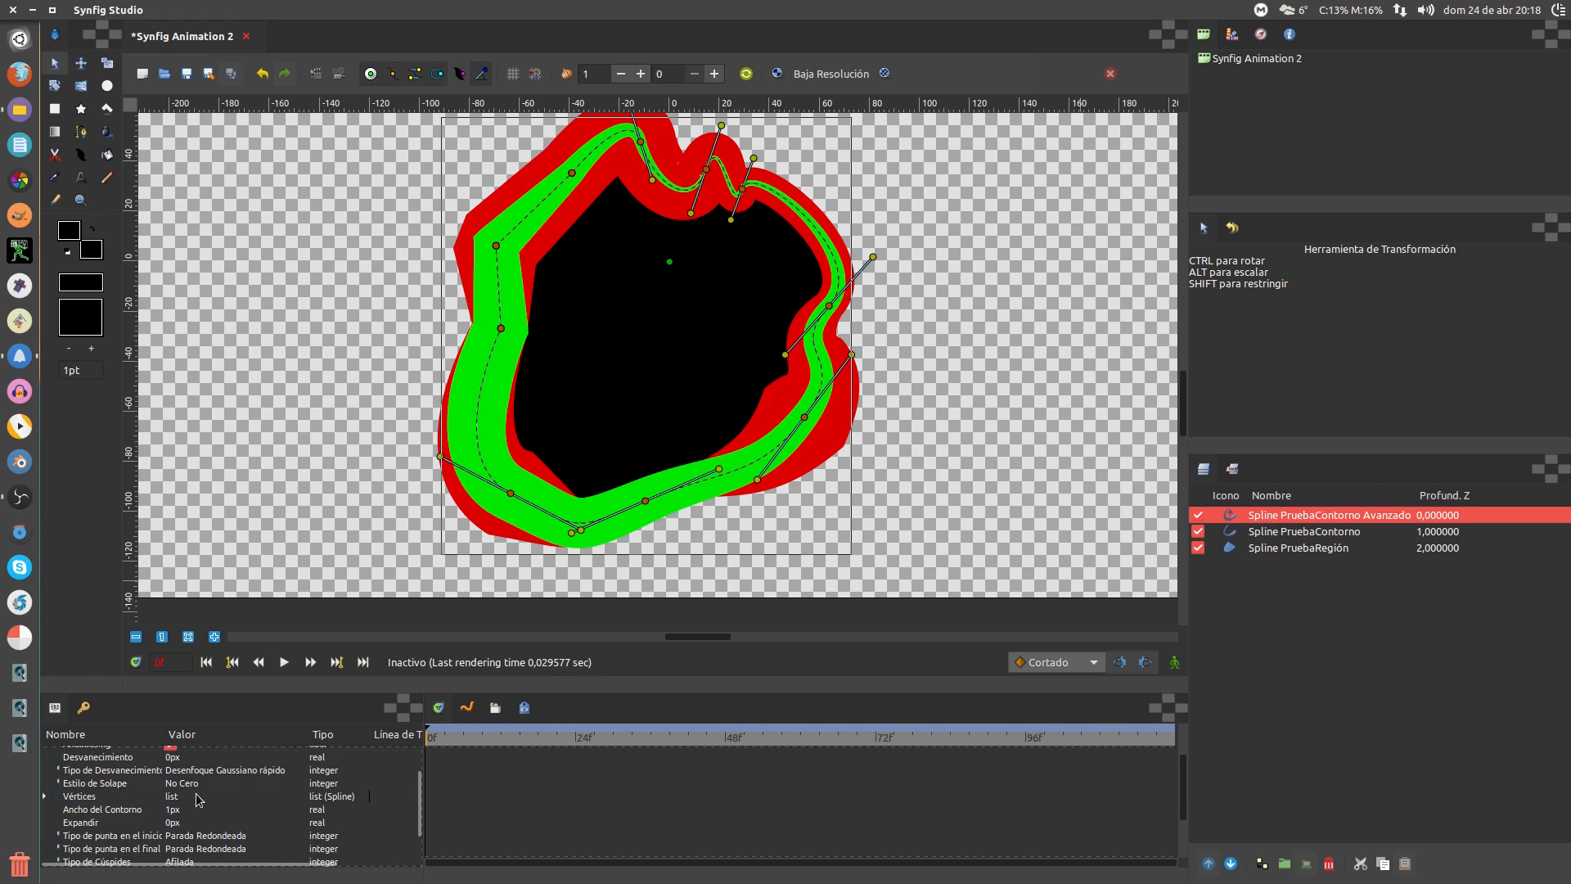
pyautogui.scroll(4, 197, 800)
pyautogui.scroll(1, 197, 796)
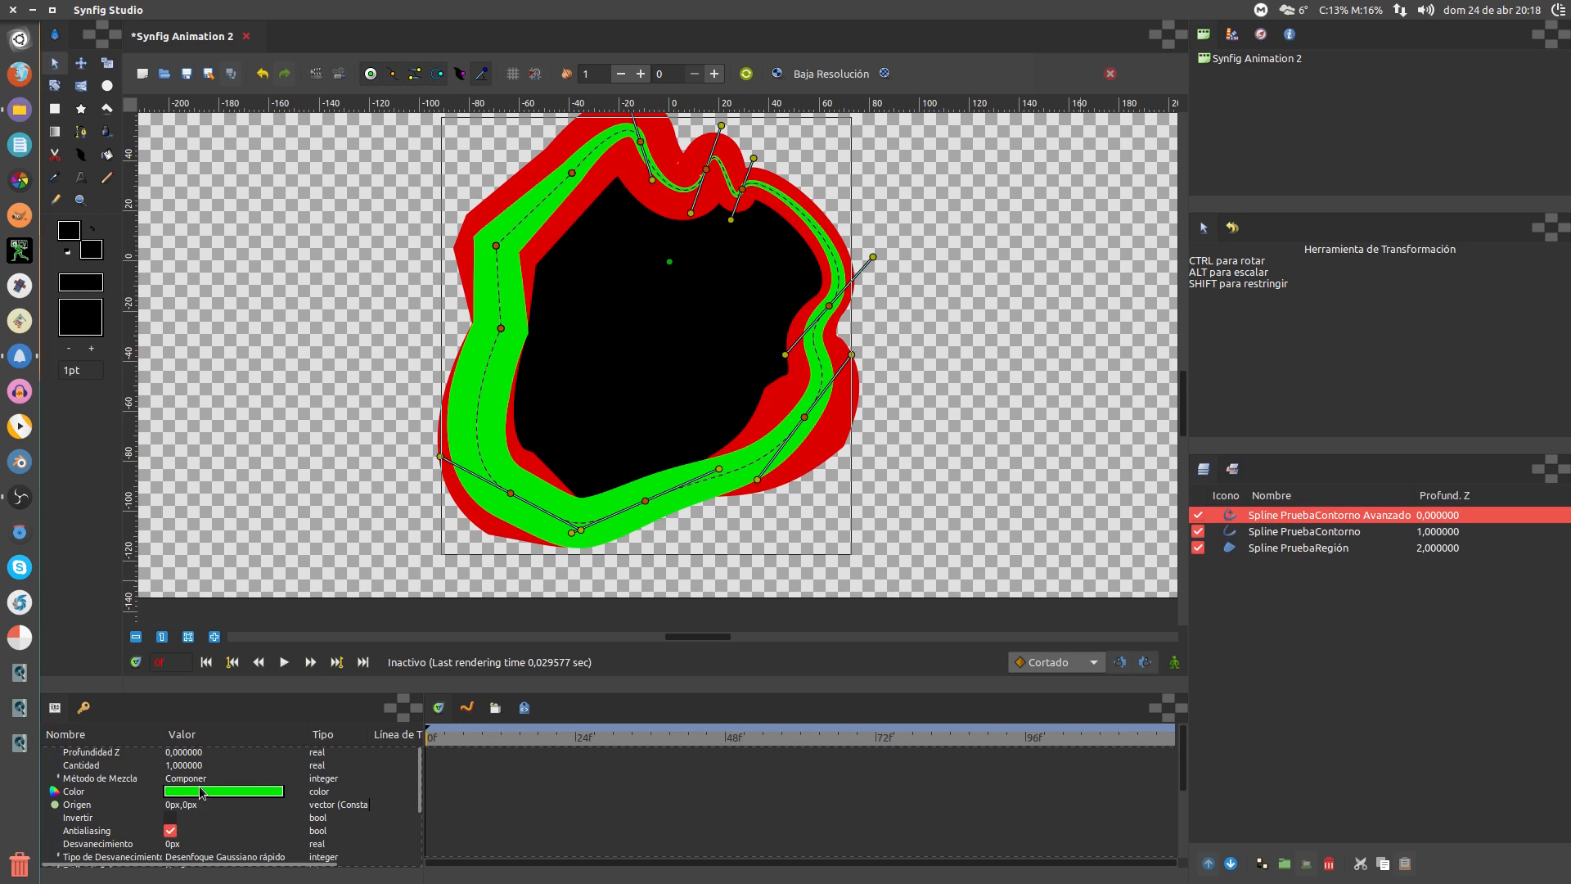
pyautogui.click(200, 781)
pyautogui.click(200, 779)
pyautogui.click(210, 782)
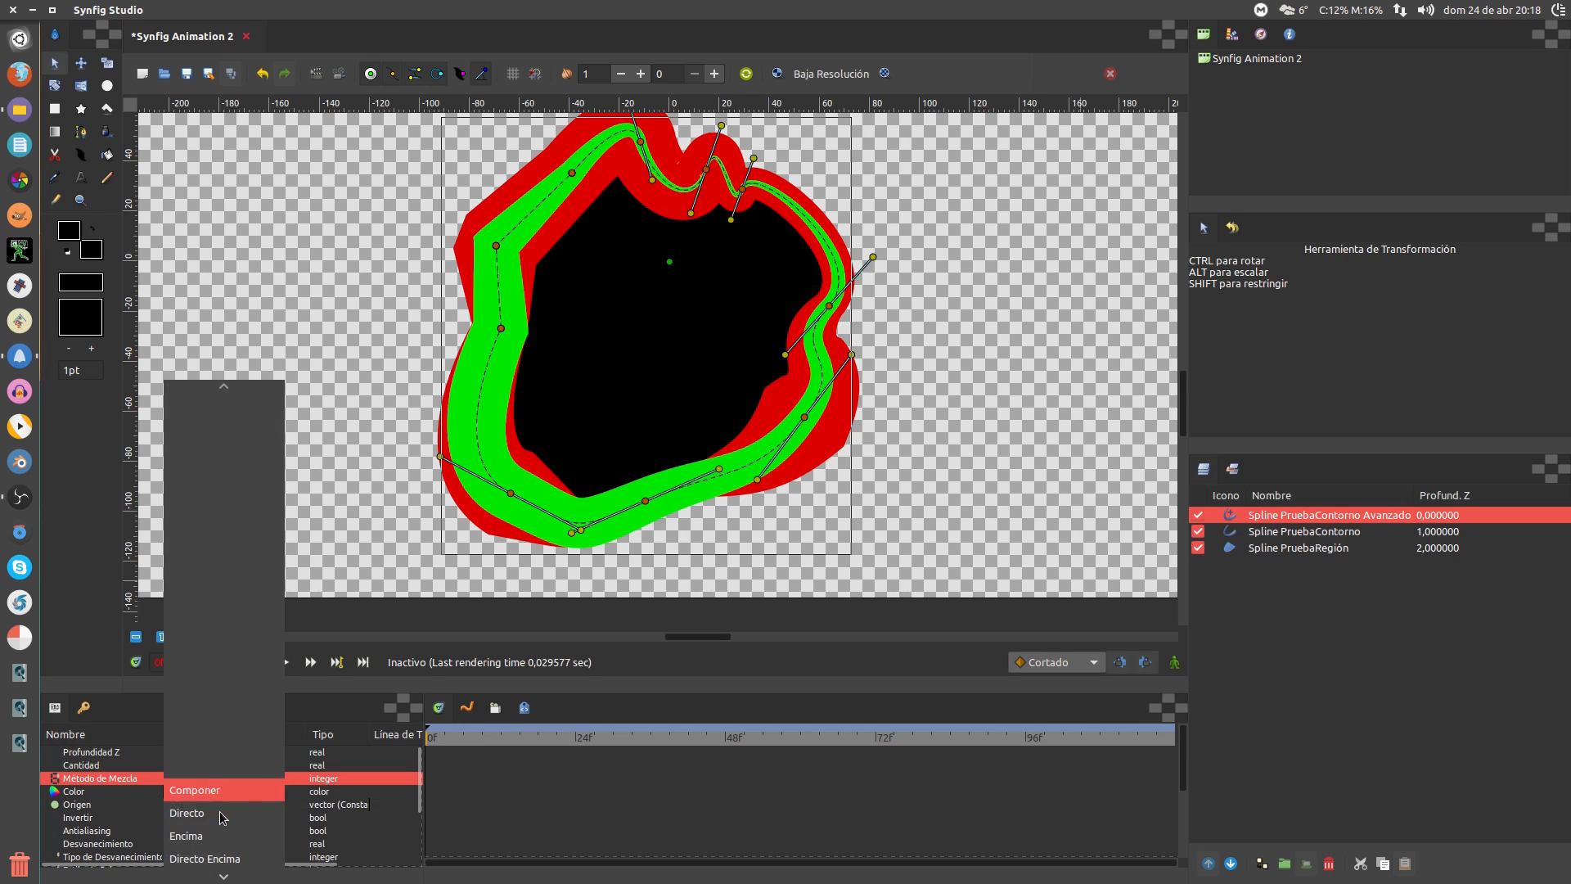
pyautogui.click(221, 818)
pyautogui.click(214, 779)
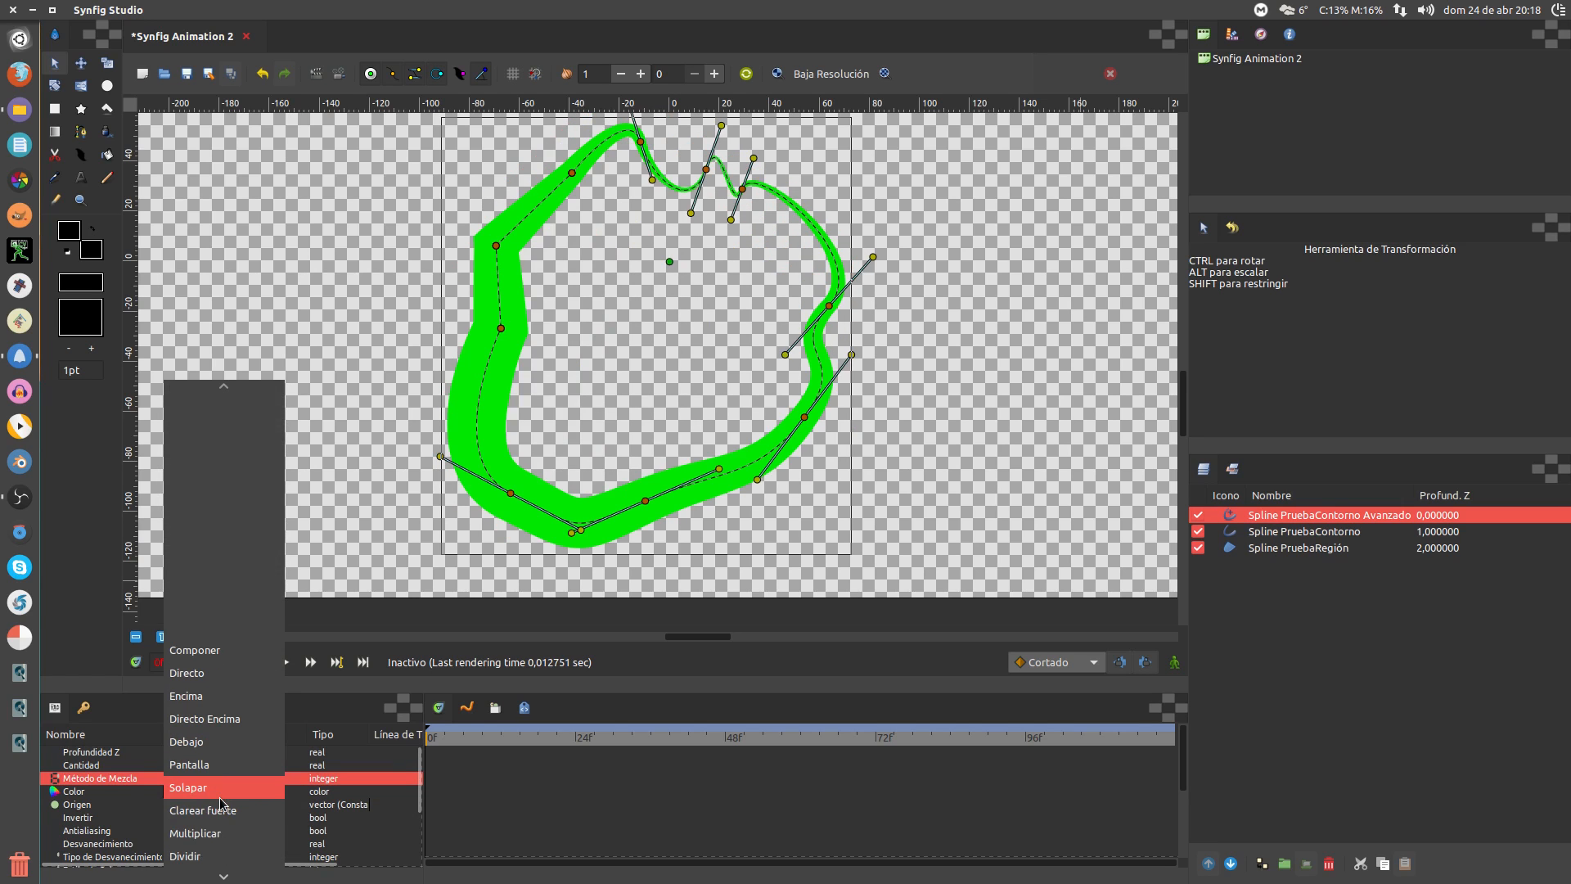
pyautogui.scroll(-1, 219, 806)
pyautogui.click(222, 791)
pyautogui.click(219, 780)
pyautogui.click(234, 830)
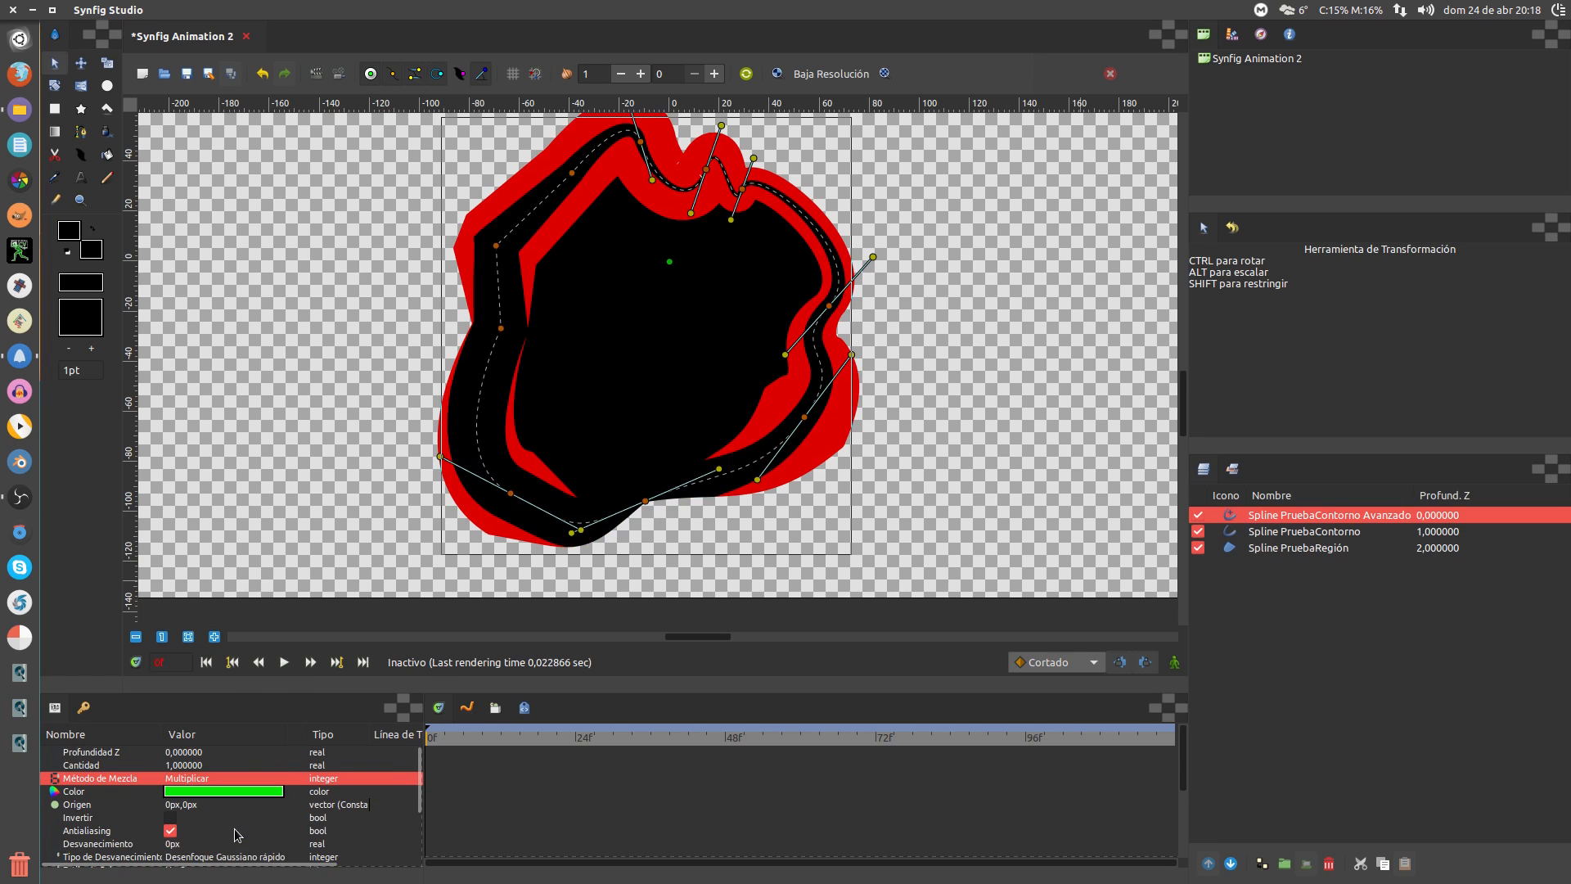
pyautogui.click(226, 782)
pyautogui.click(226, 836)
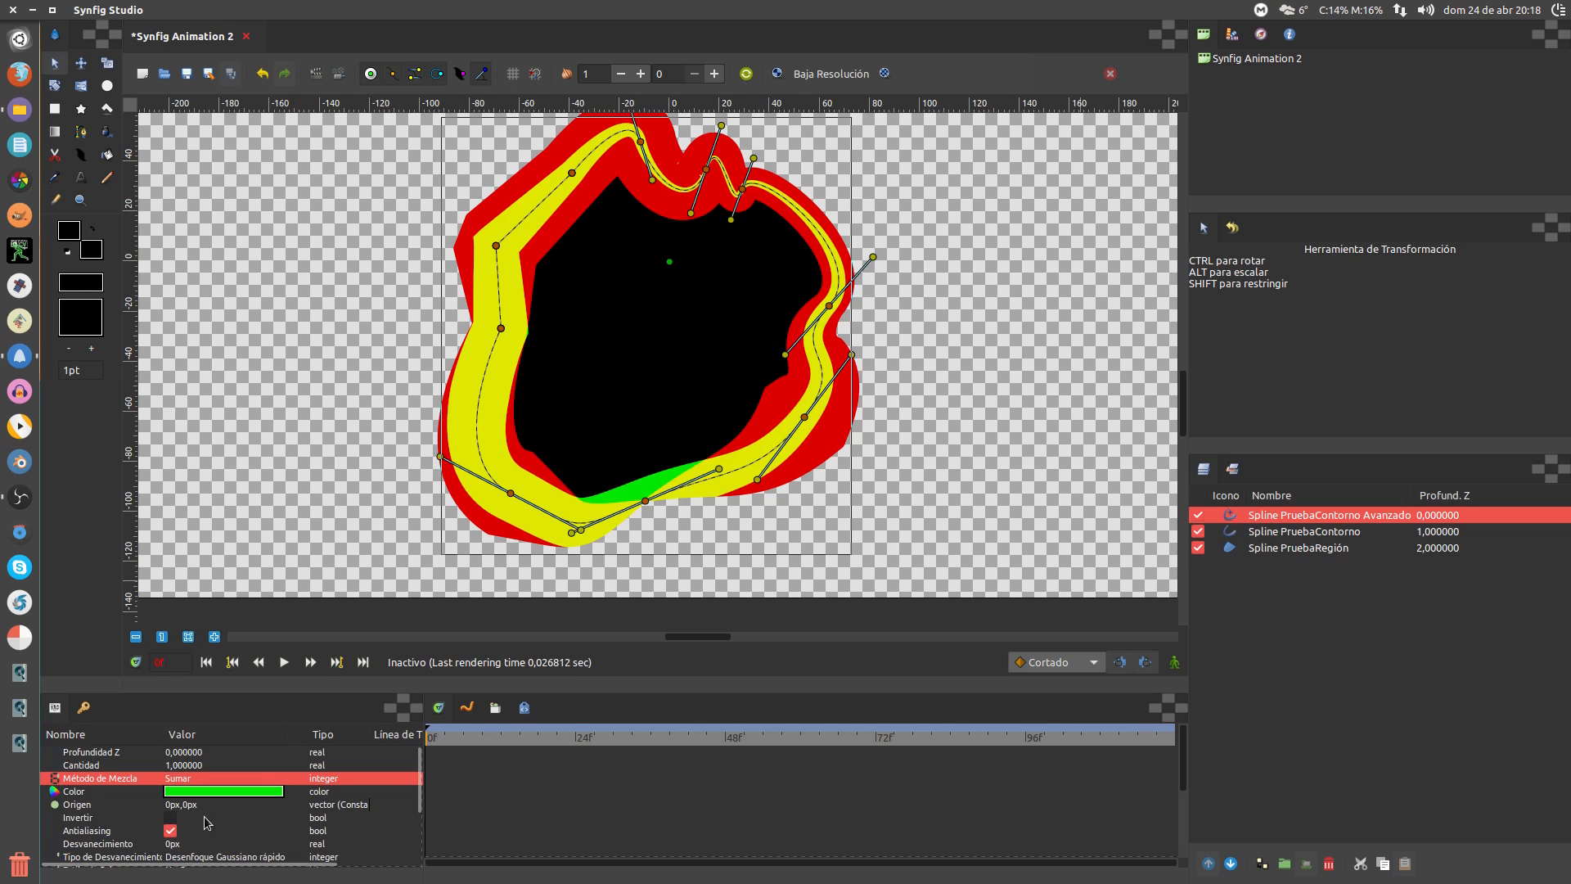
# Enable Invertir and set the Desvanecimiento feather to 37px
pyautogui.click(186, 819)
pyautogui.click(171, 818)
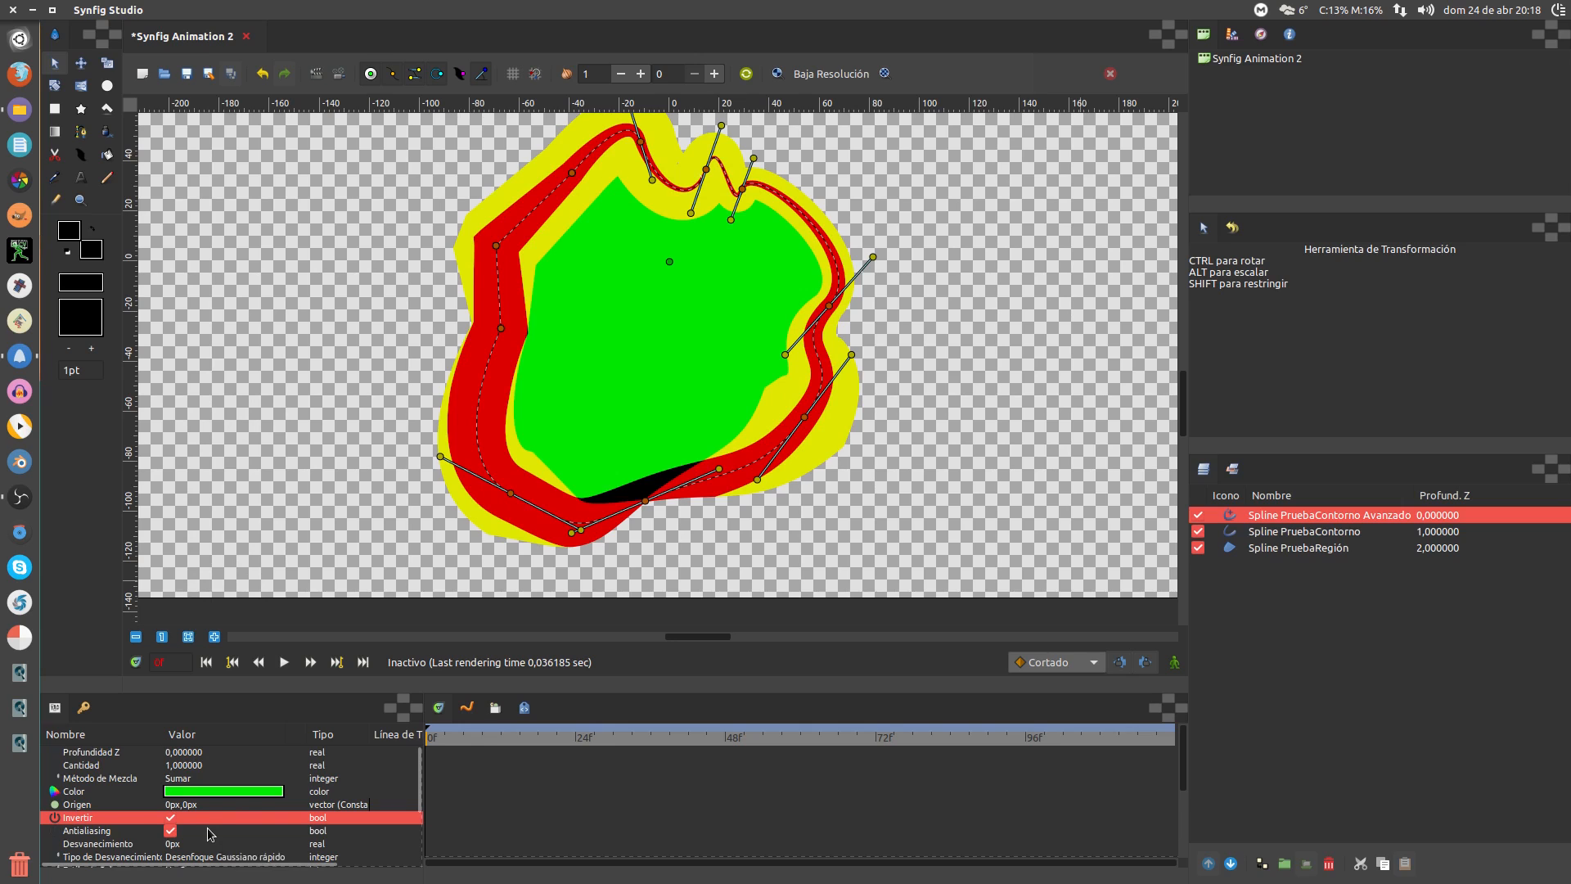
pyautogui.scroll(-1, 204, 831)
pyautogui.doubleClick(177, 823)
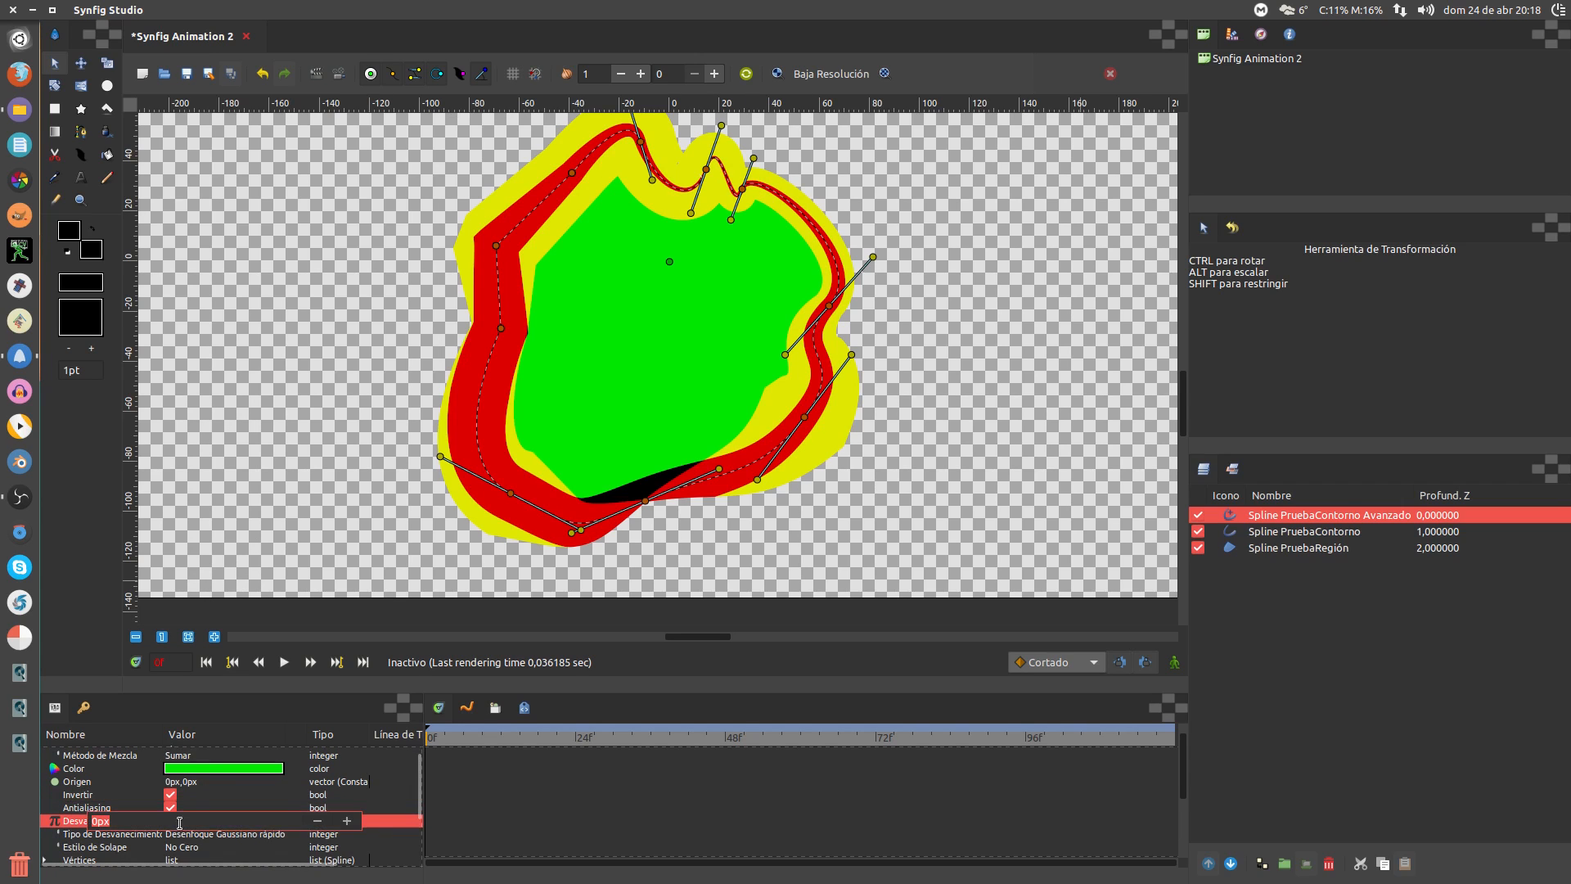
pyautogui.write('37')
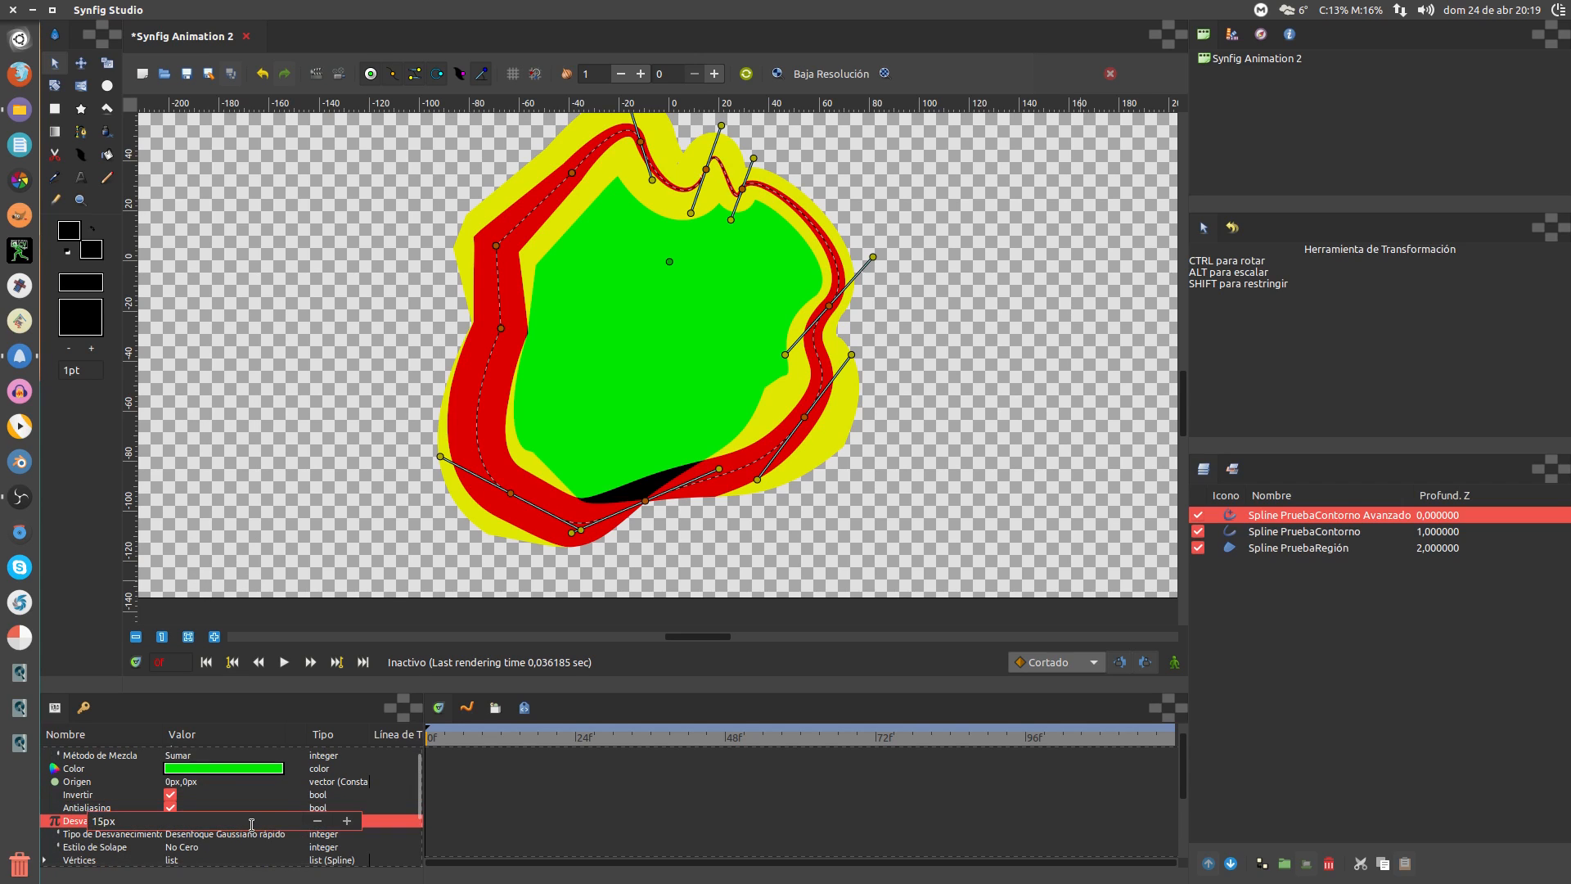
pyautogui.press('Return')
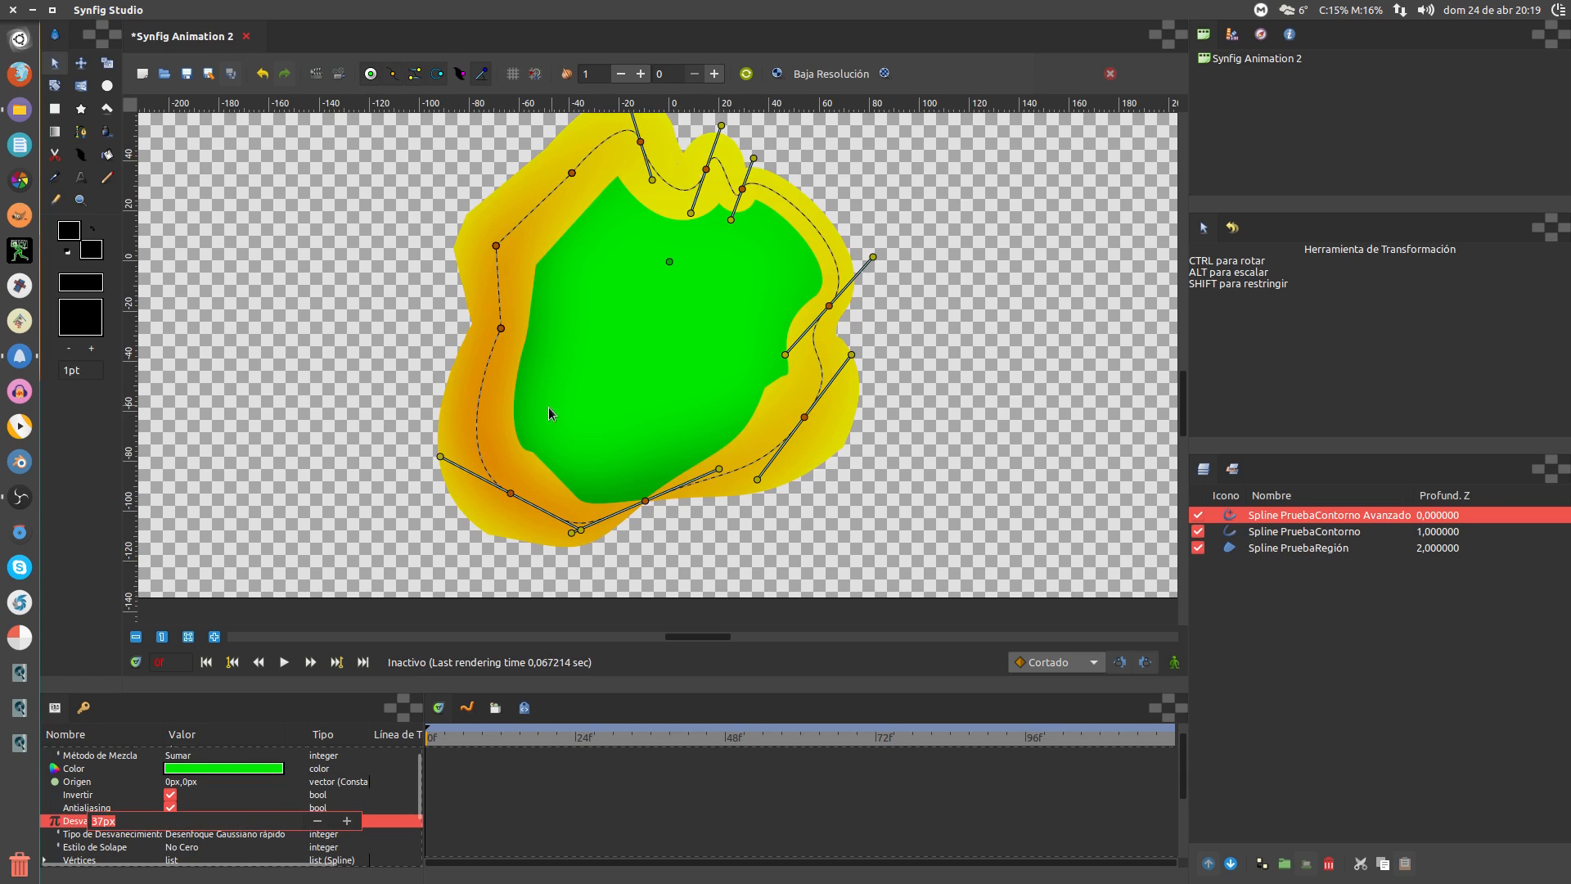
# Set Ancho del Contorno to 15px and Expandir to 22px
pyautogui.scroll(-1, 223, 803)
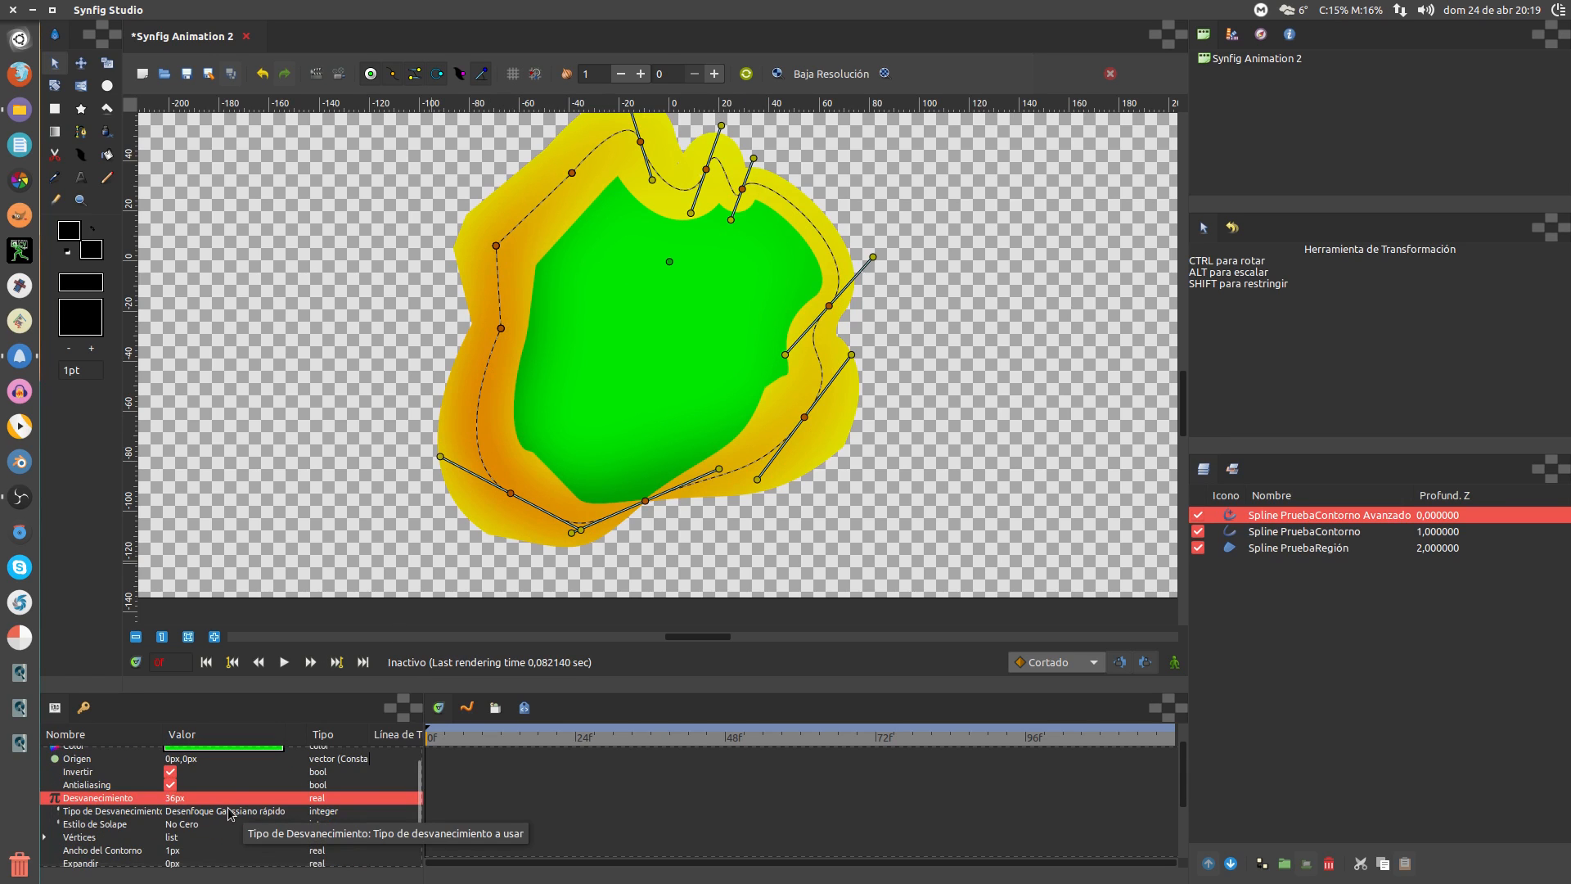
pyautogui.scroll(-1, 216, 827)
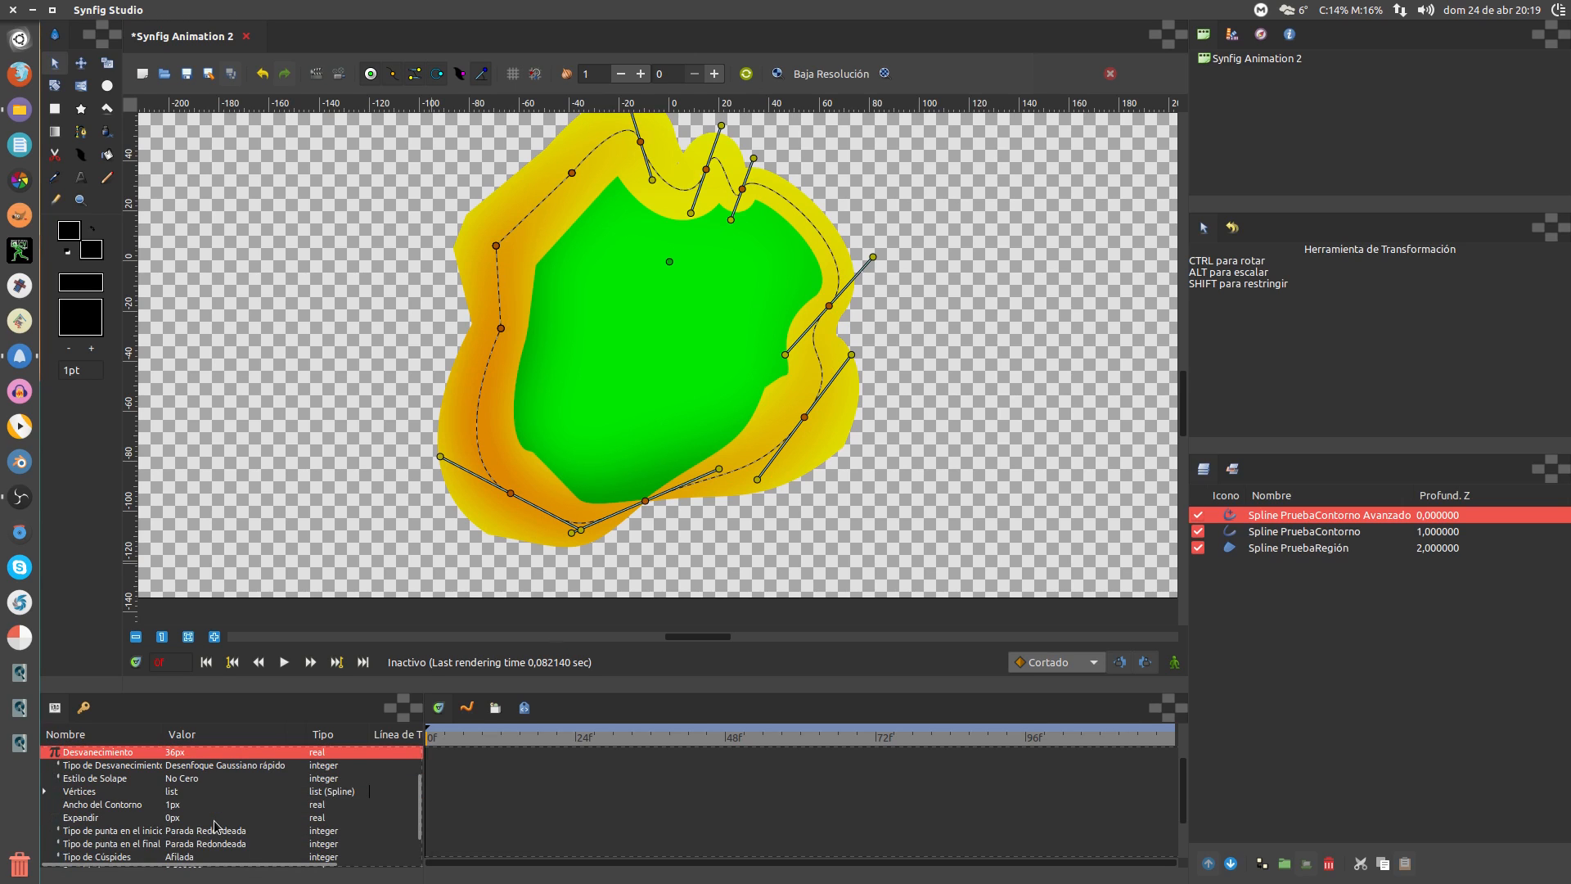
pyautogui.click(201, 794)
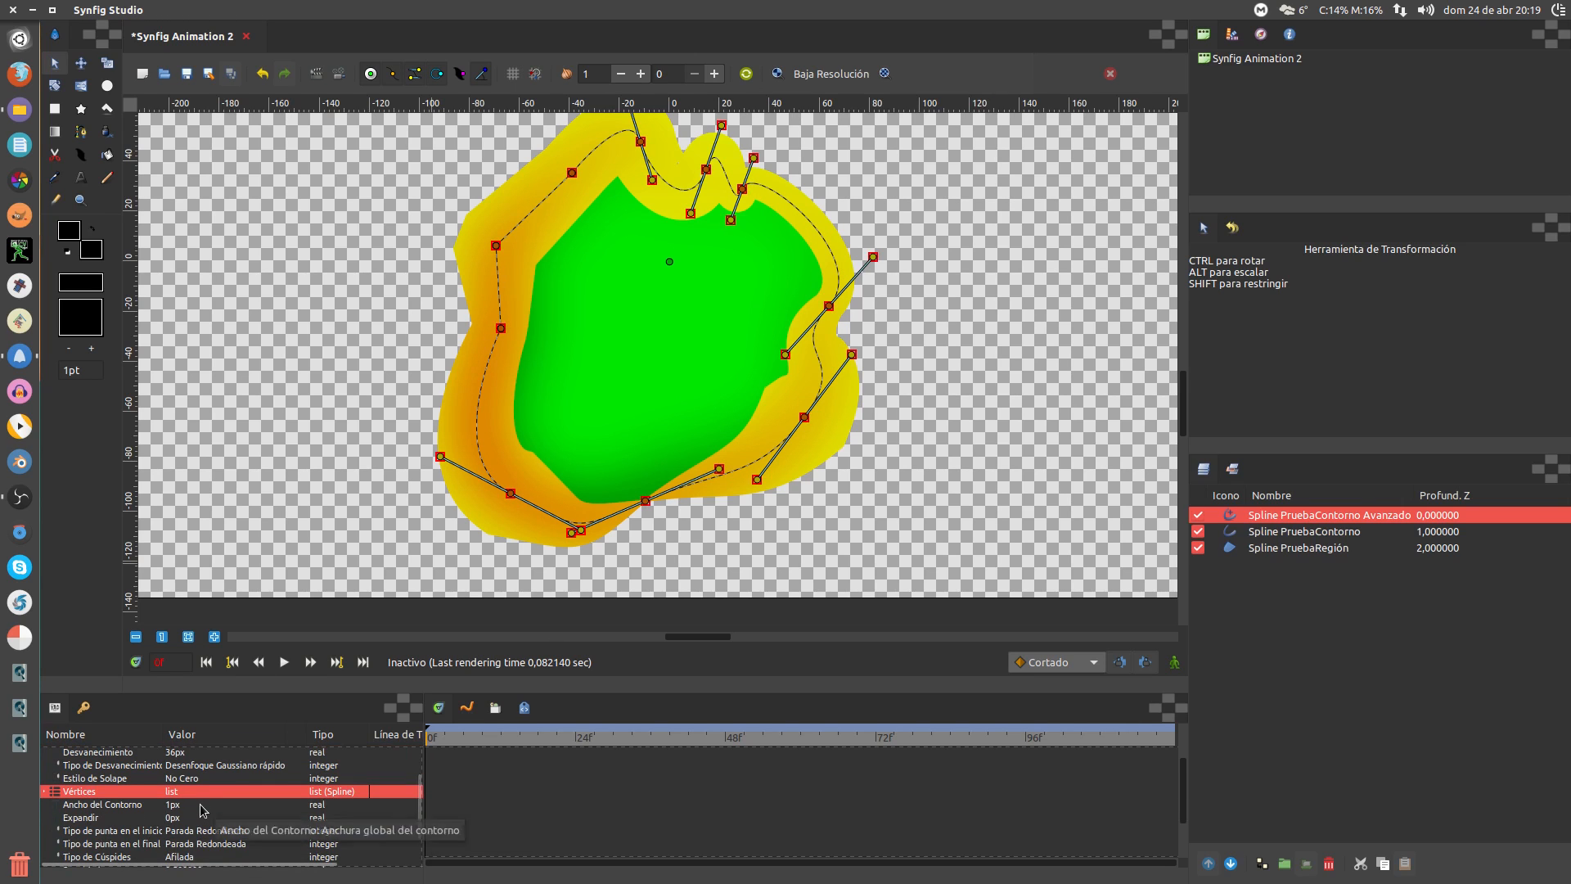
pyautogui.click(205, 806)
pyautogui.scroll(8, 206, 807)
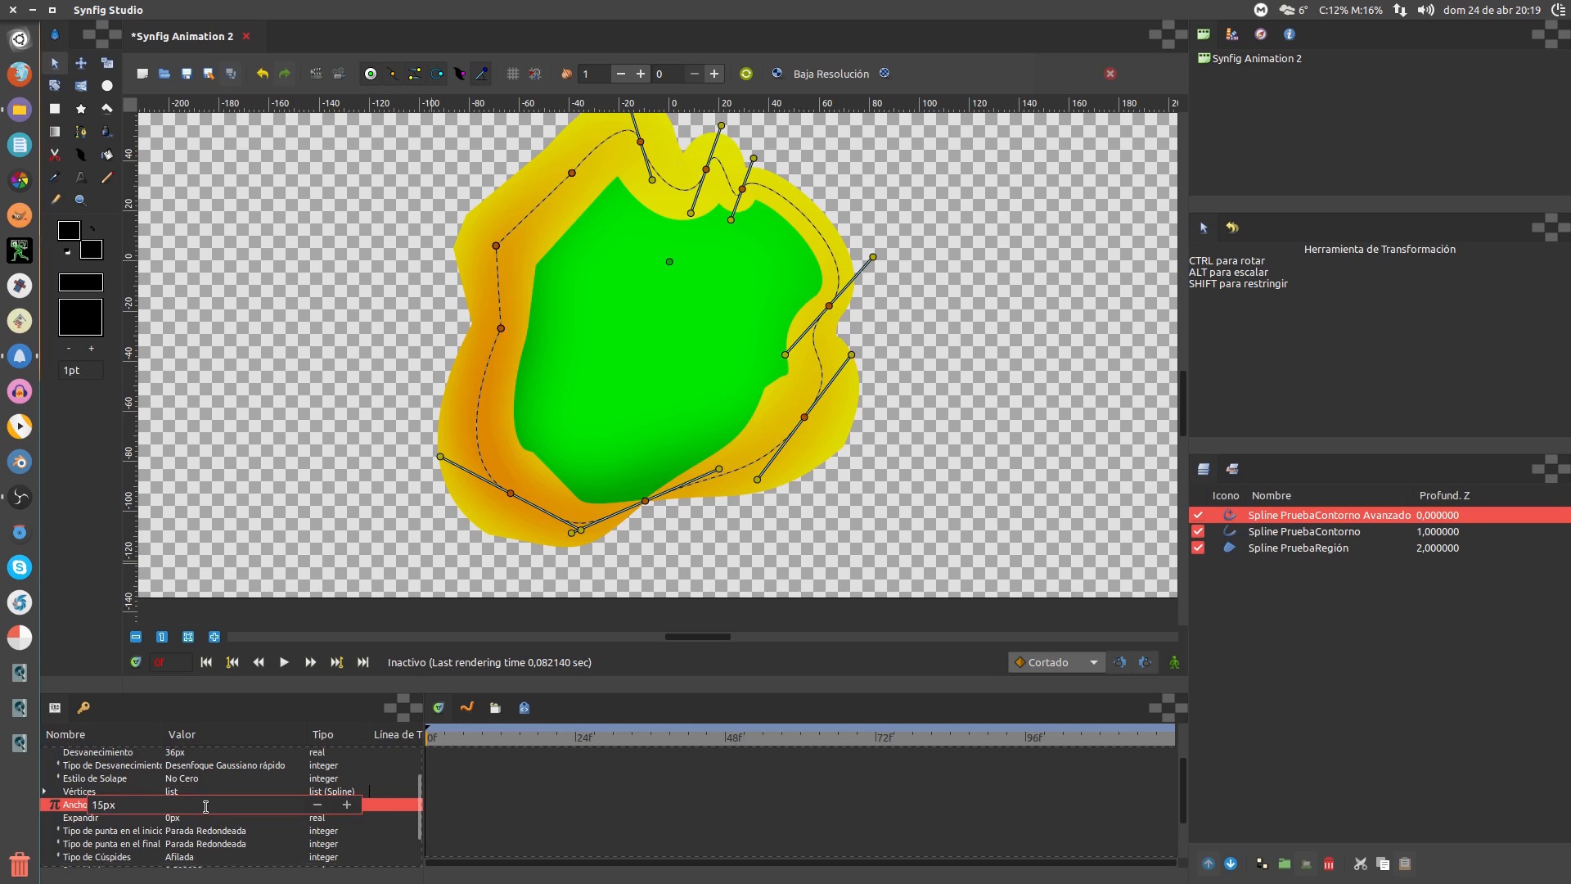
pyautogui.press('Return')
pyautogui.click(207, 821)
pyautogui.scroll(4, 218, 821)
pyautogui.scroll(18, 217, 820)
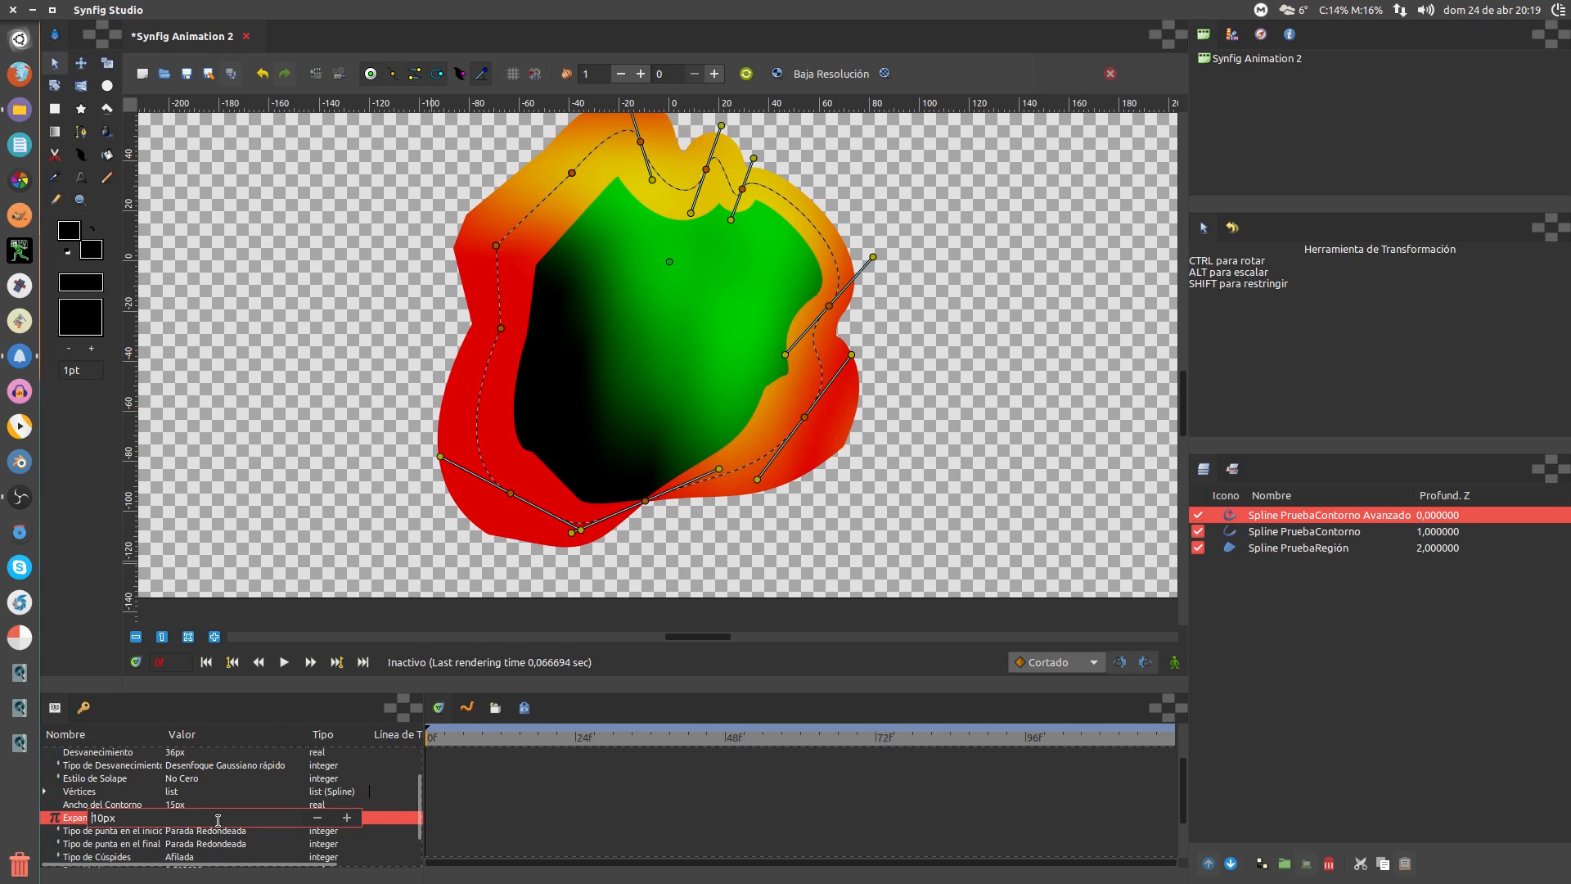
pyautogui.press('Return')
pyautogui.click(234, 832)
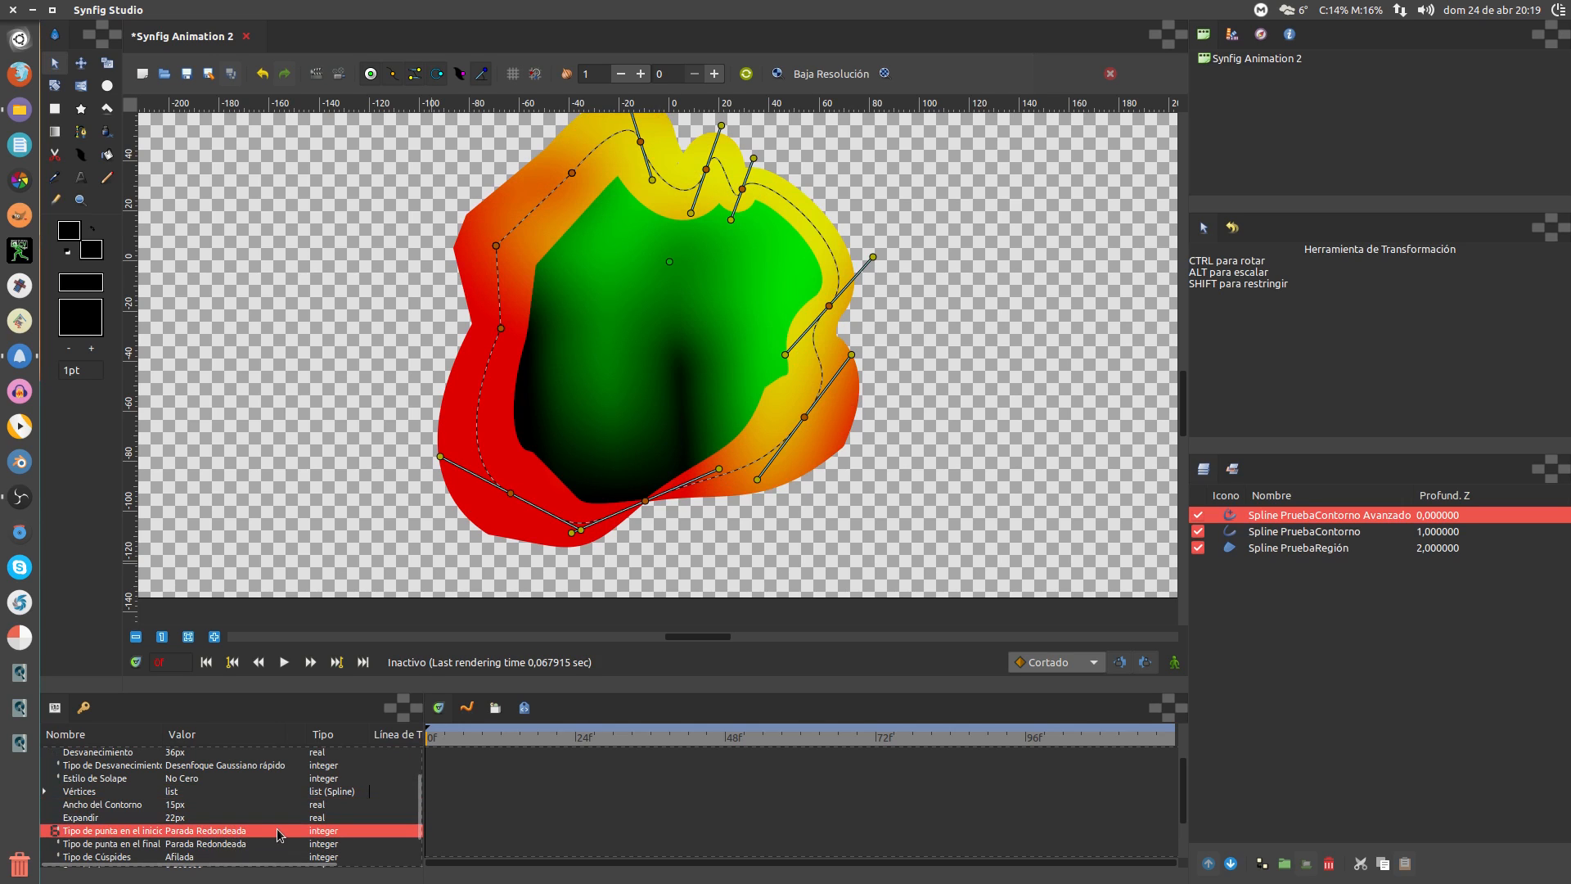
pyautogui.scroll(-2, 277, 833)
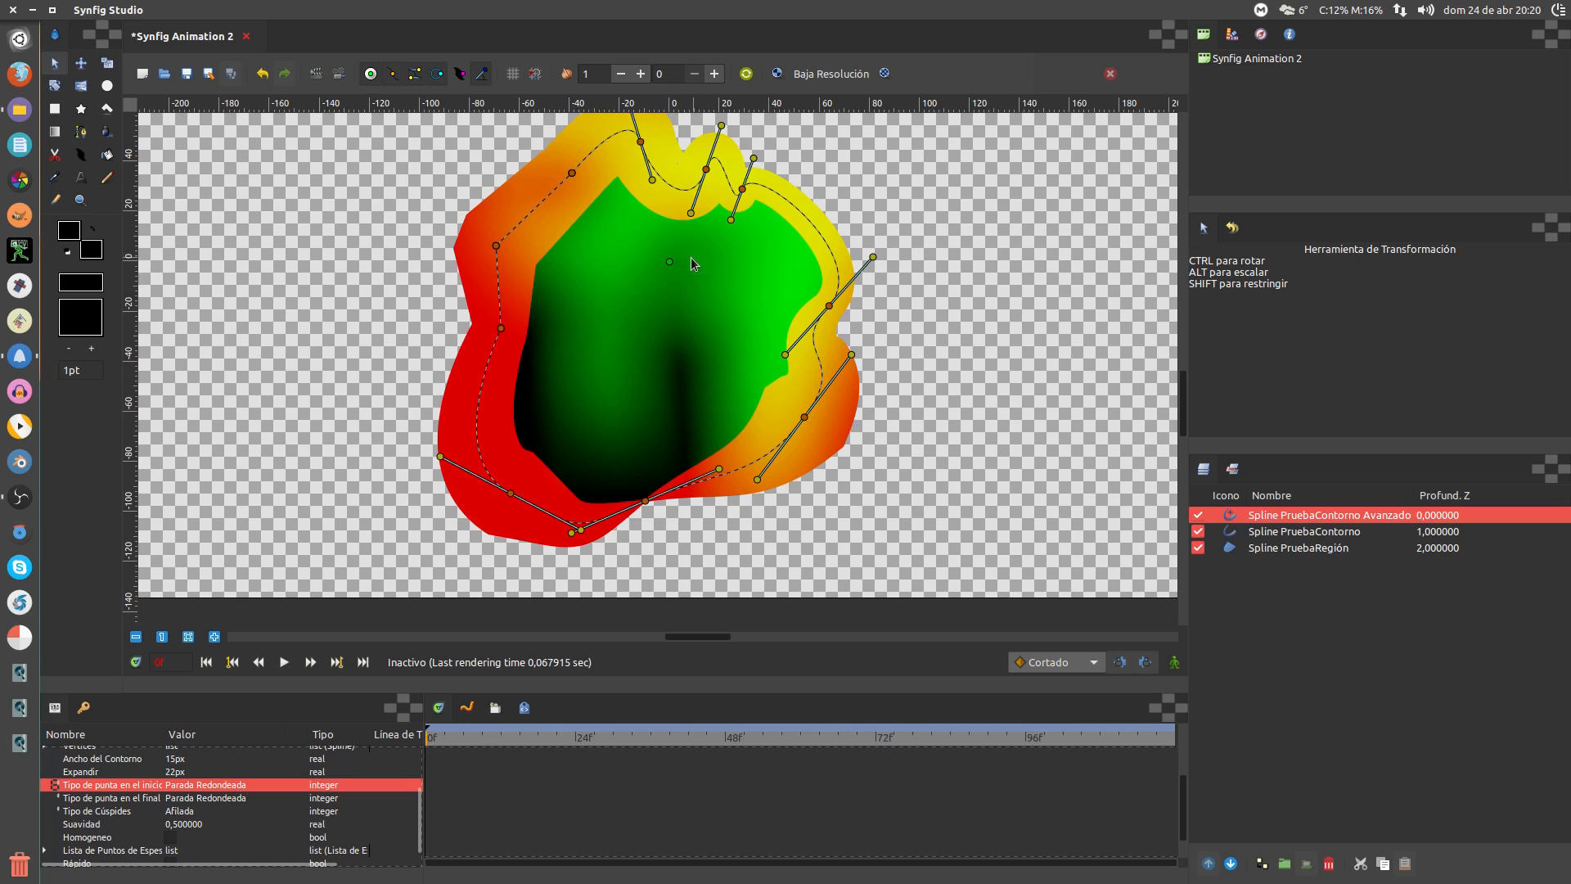
# Shift the blob down-right, then reshape its right, left and lower-left curves and bottom point
pyautogui.moveTo(671, 262); pyautogui.dragTo(690, 288)
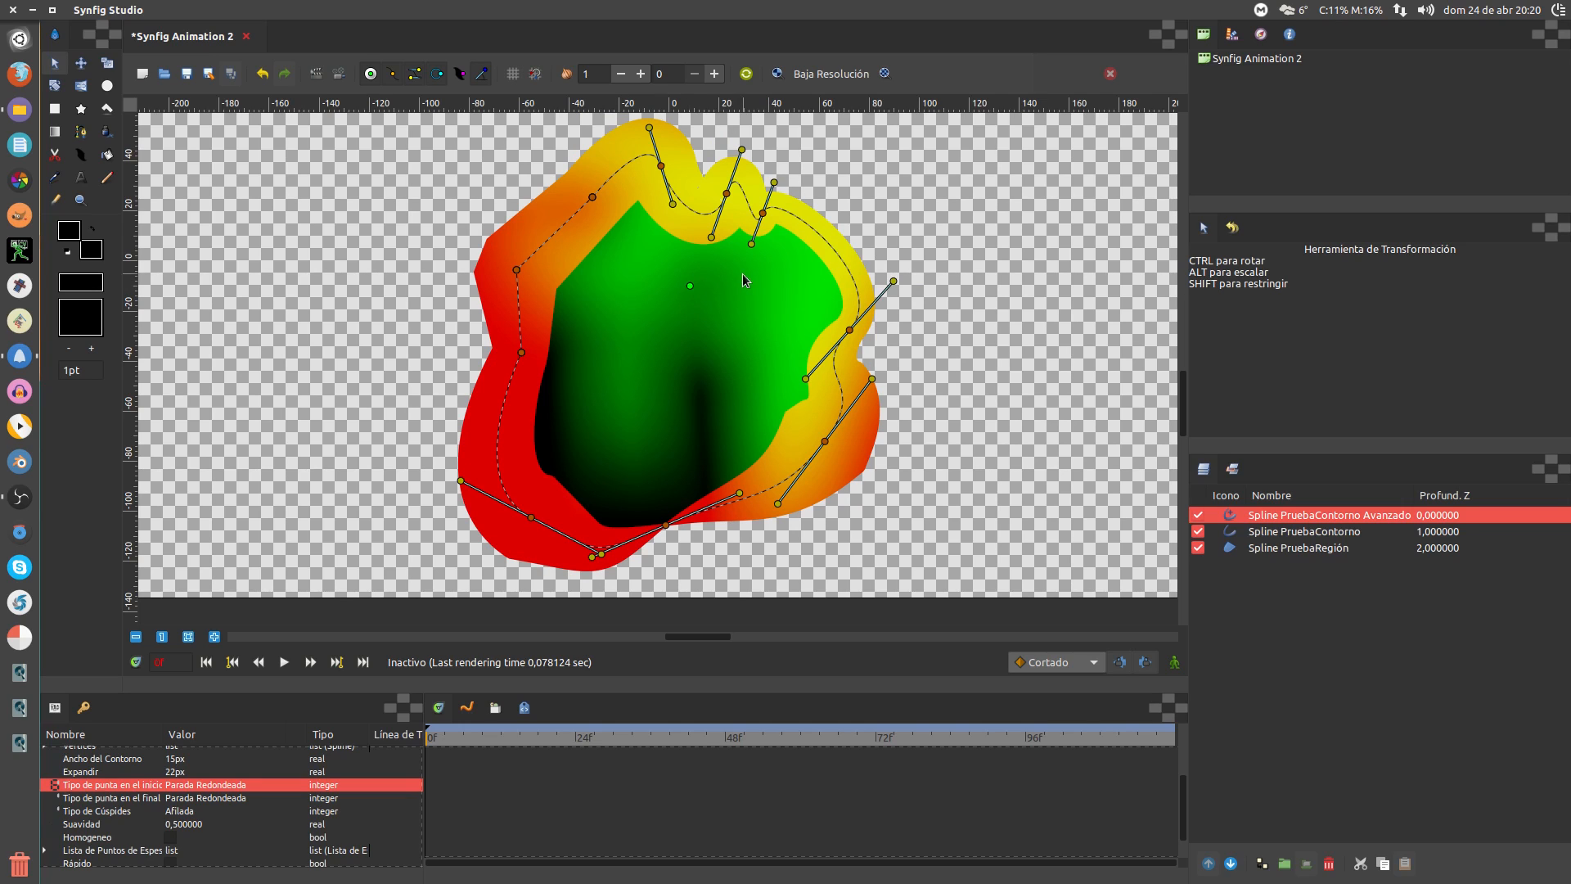
pyautogui.moveTo(762, 213); pyautogui.dragTo(456, 226)
pyautogui.moveTo(522, 352); pyautogui.dragTo(586, 383)
pyautogui.moveTo(590, 559); pyautogui.dragTo(699, 561)
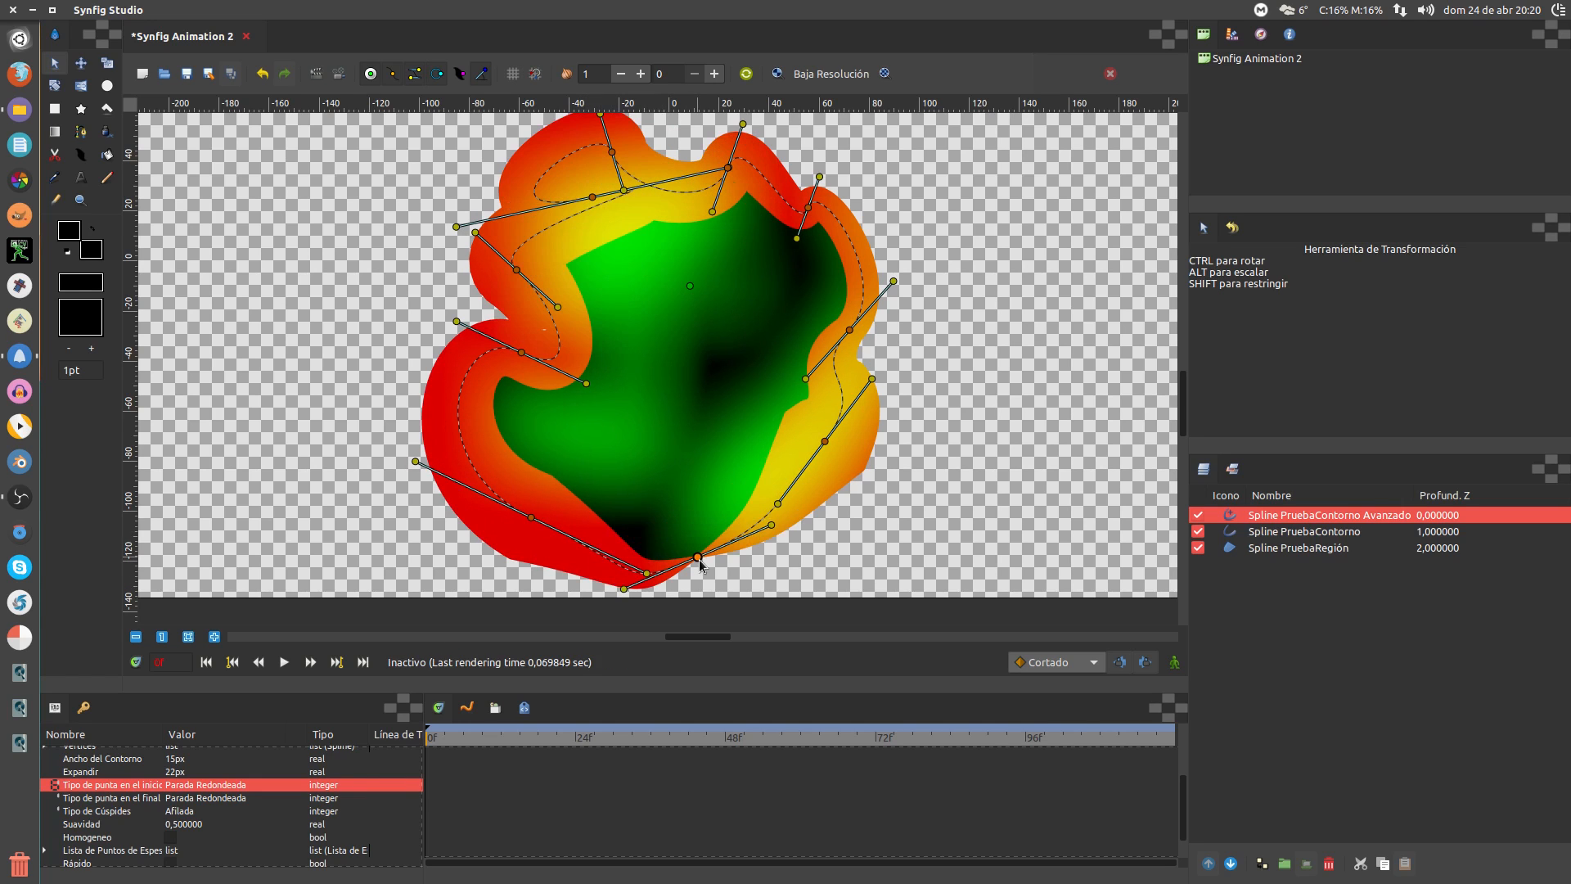
pyautogui.moveTo(777, 504); pyautogui.dragTo(793, 516)
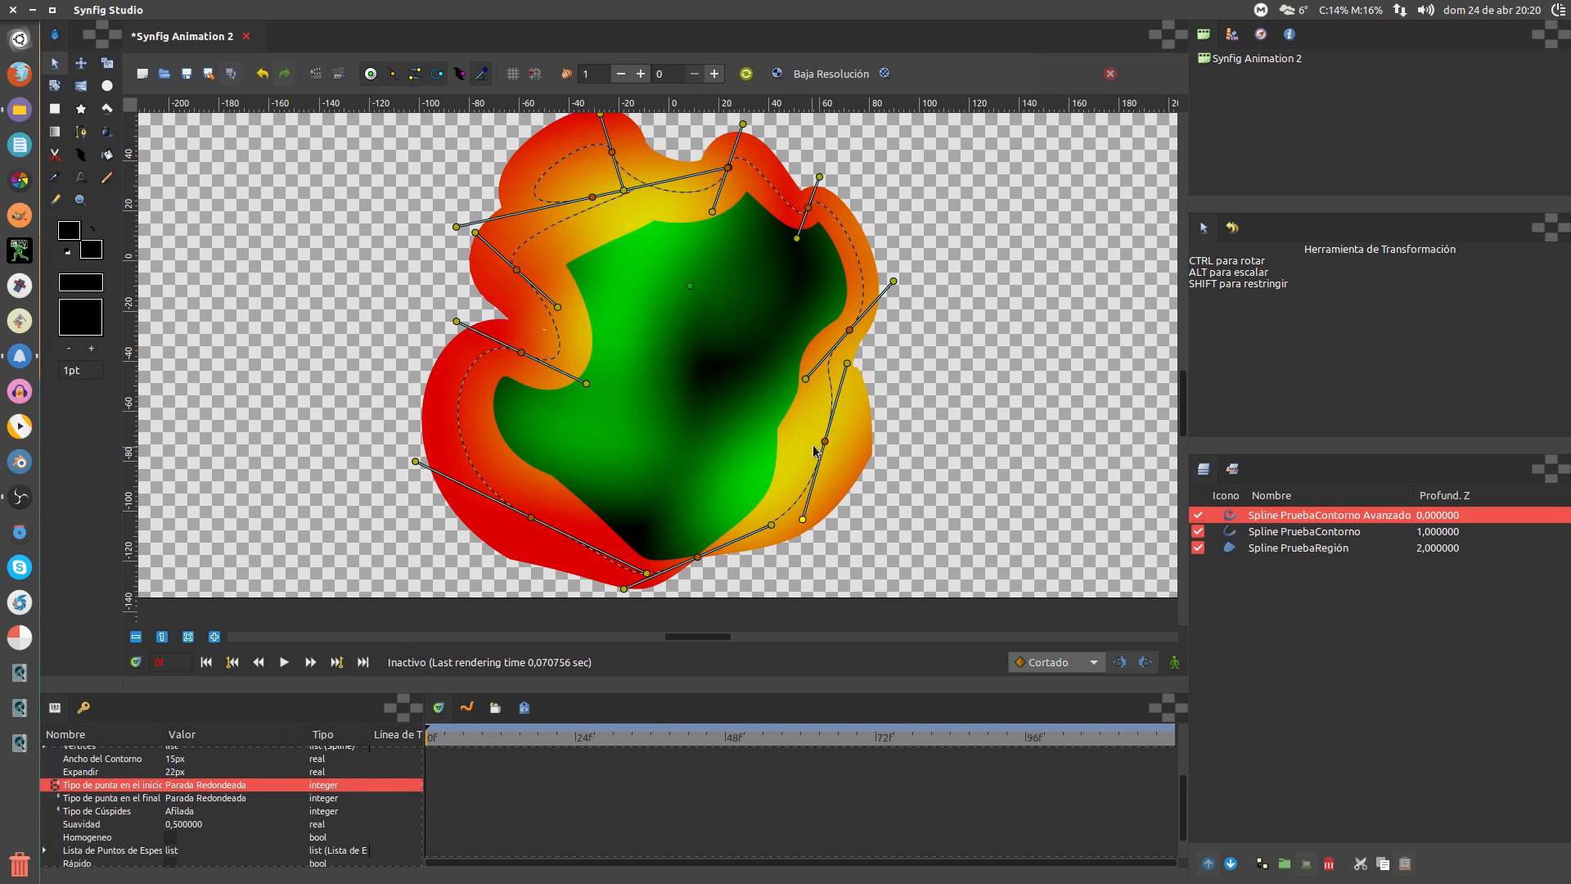
# Push the lower-right and right vertices and their tangents outward into a fuller bulge
pyautogui.moveTo(825, 442); pyautogui.dragTo(909, 468)
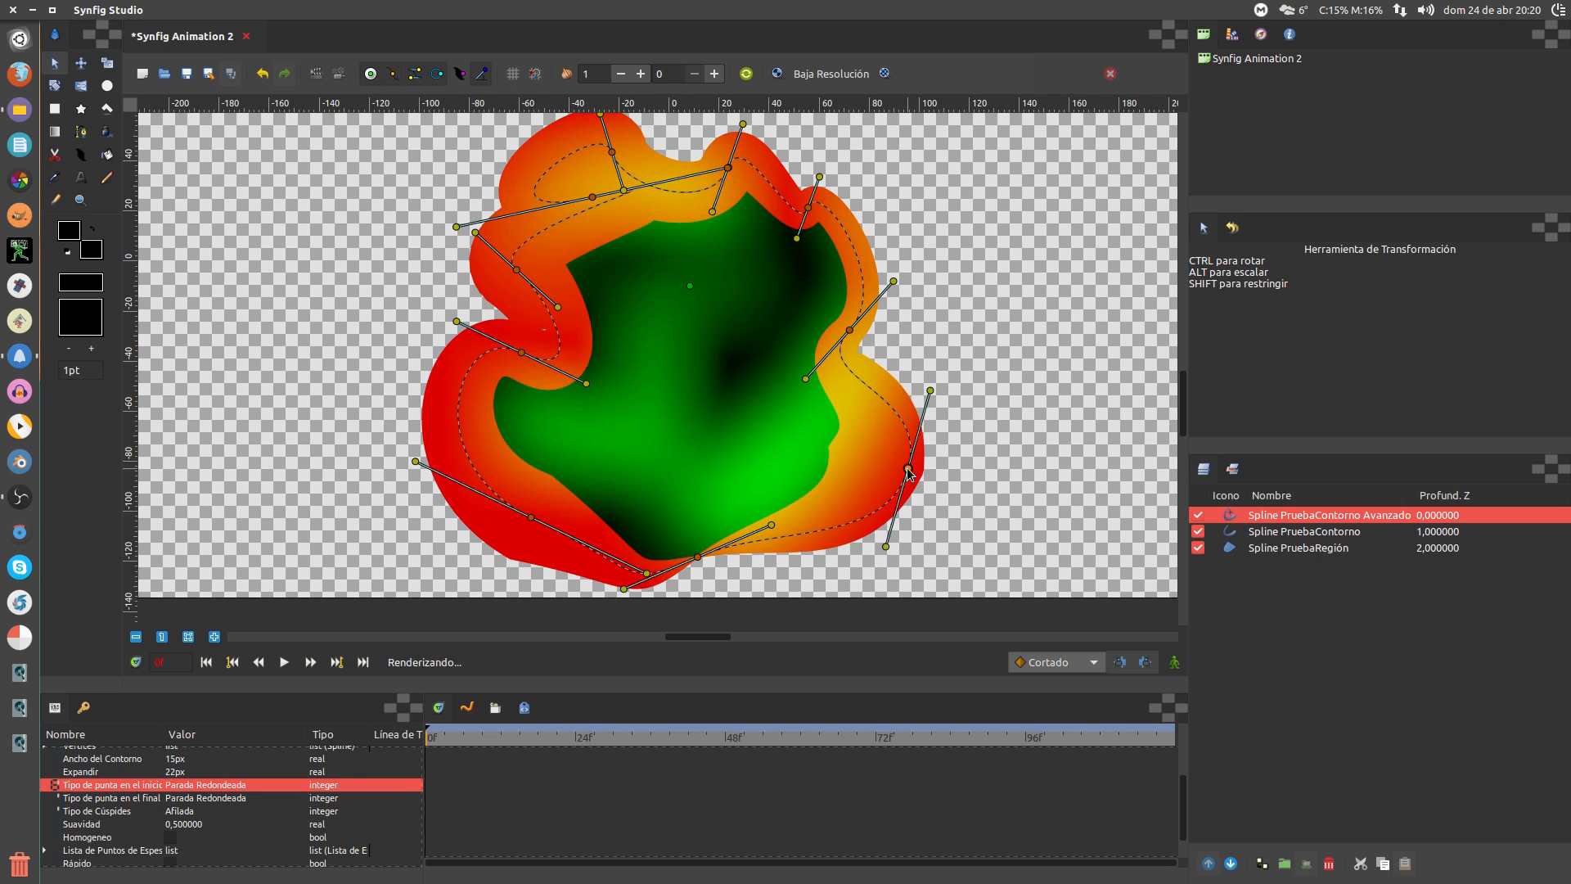
pyautogui.moveTo(850, 331); pyautogui.dragTo(931, 317)
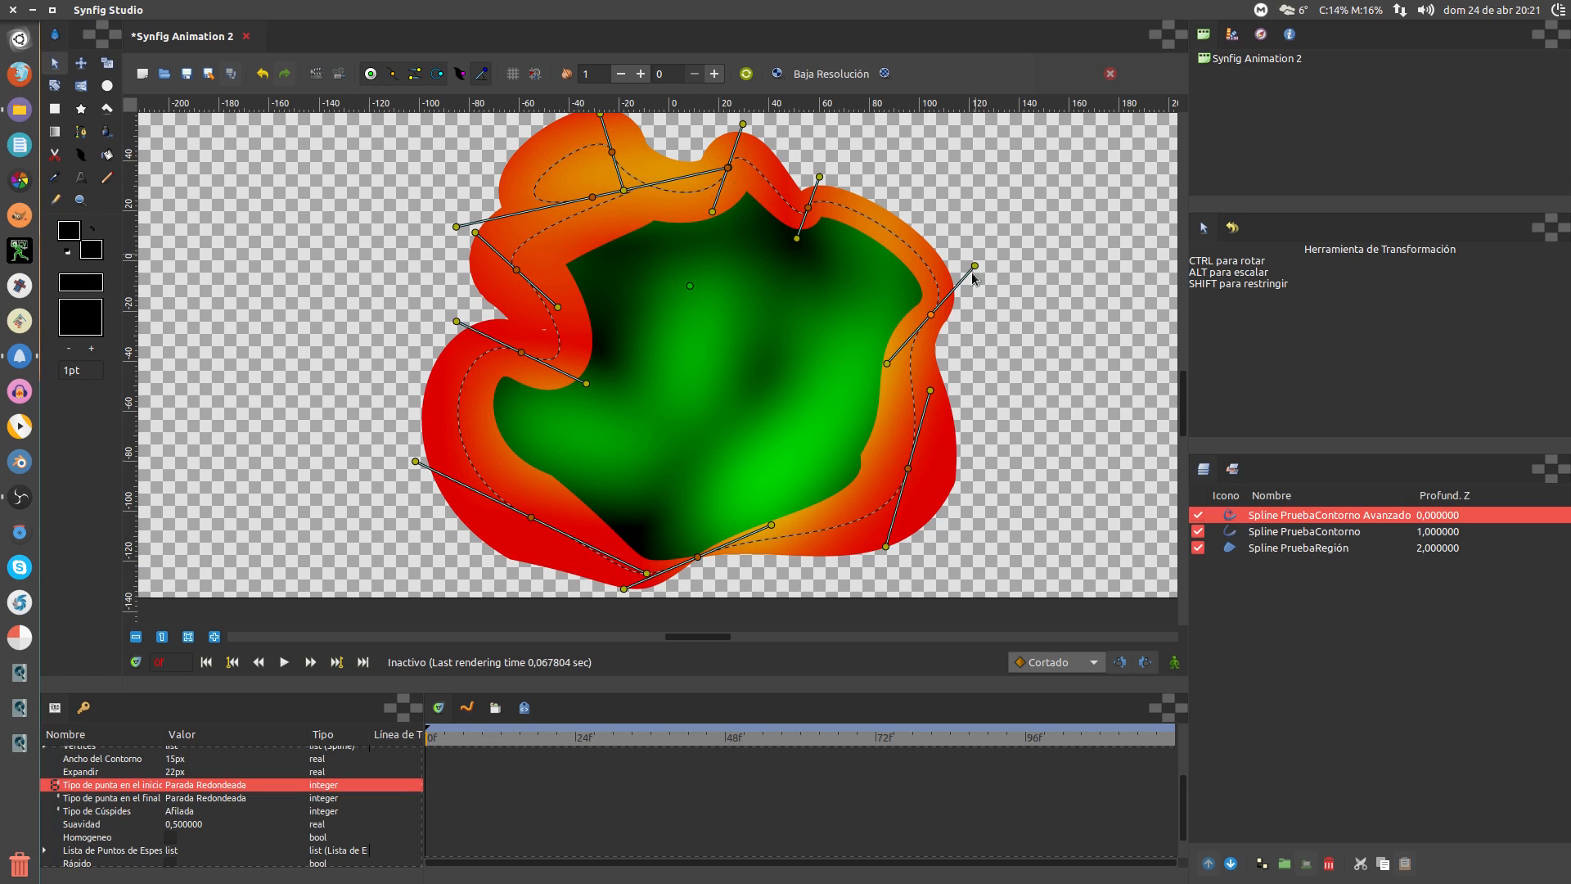
pyautogui.moveTo(973, 266); pyautogui.dragTo(937, 222)
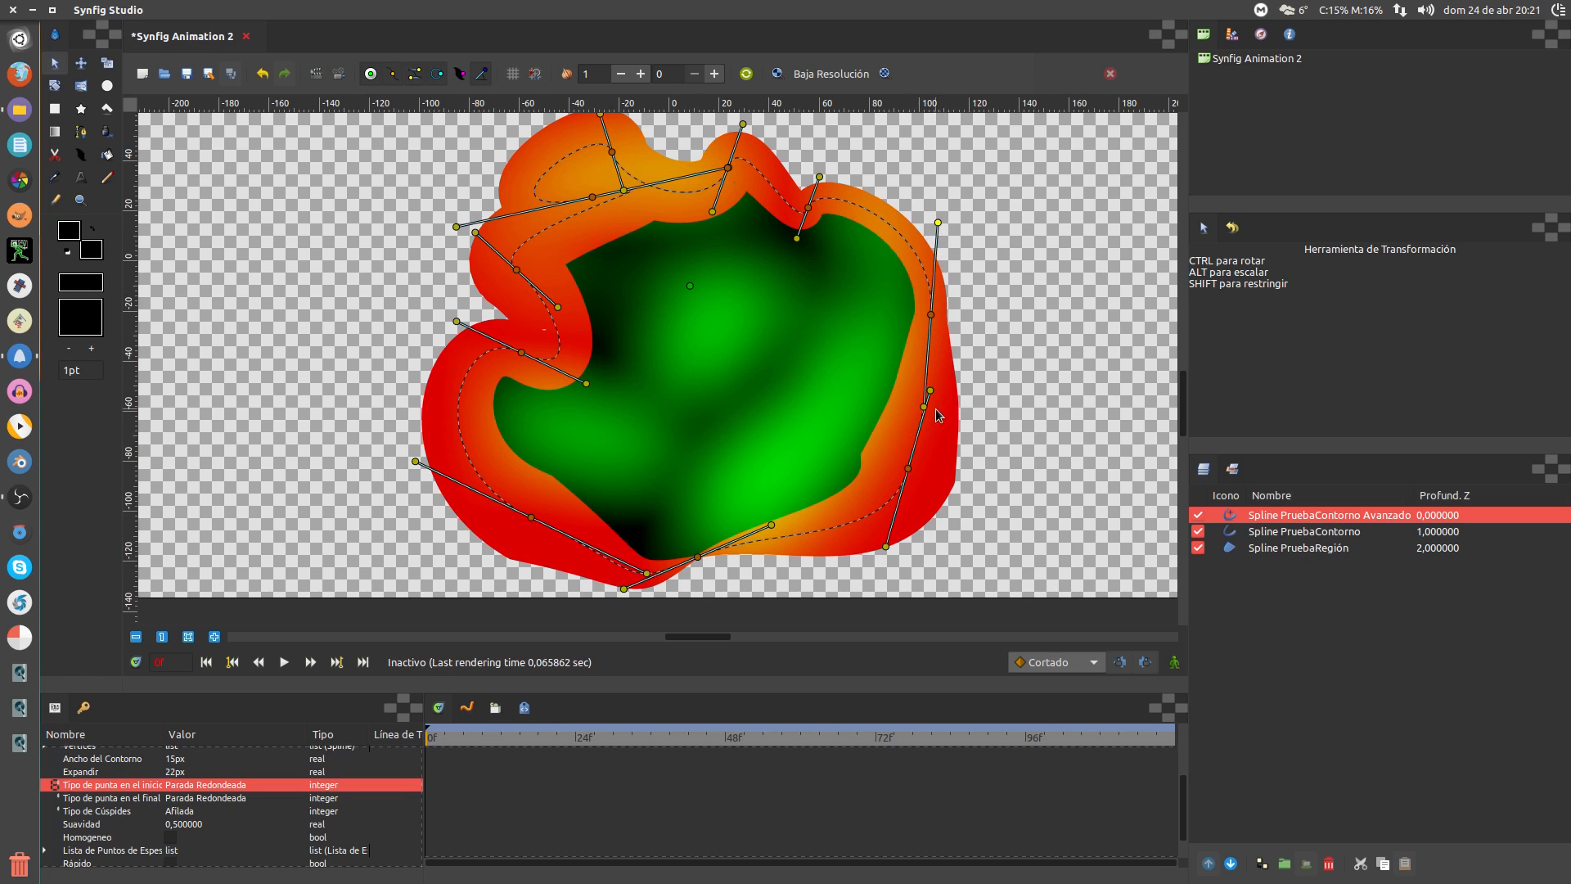
pyautogui.moveTo(931, 391); pyautogui.dragTo(974, 399)
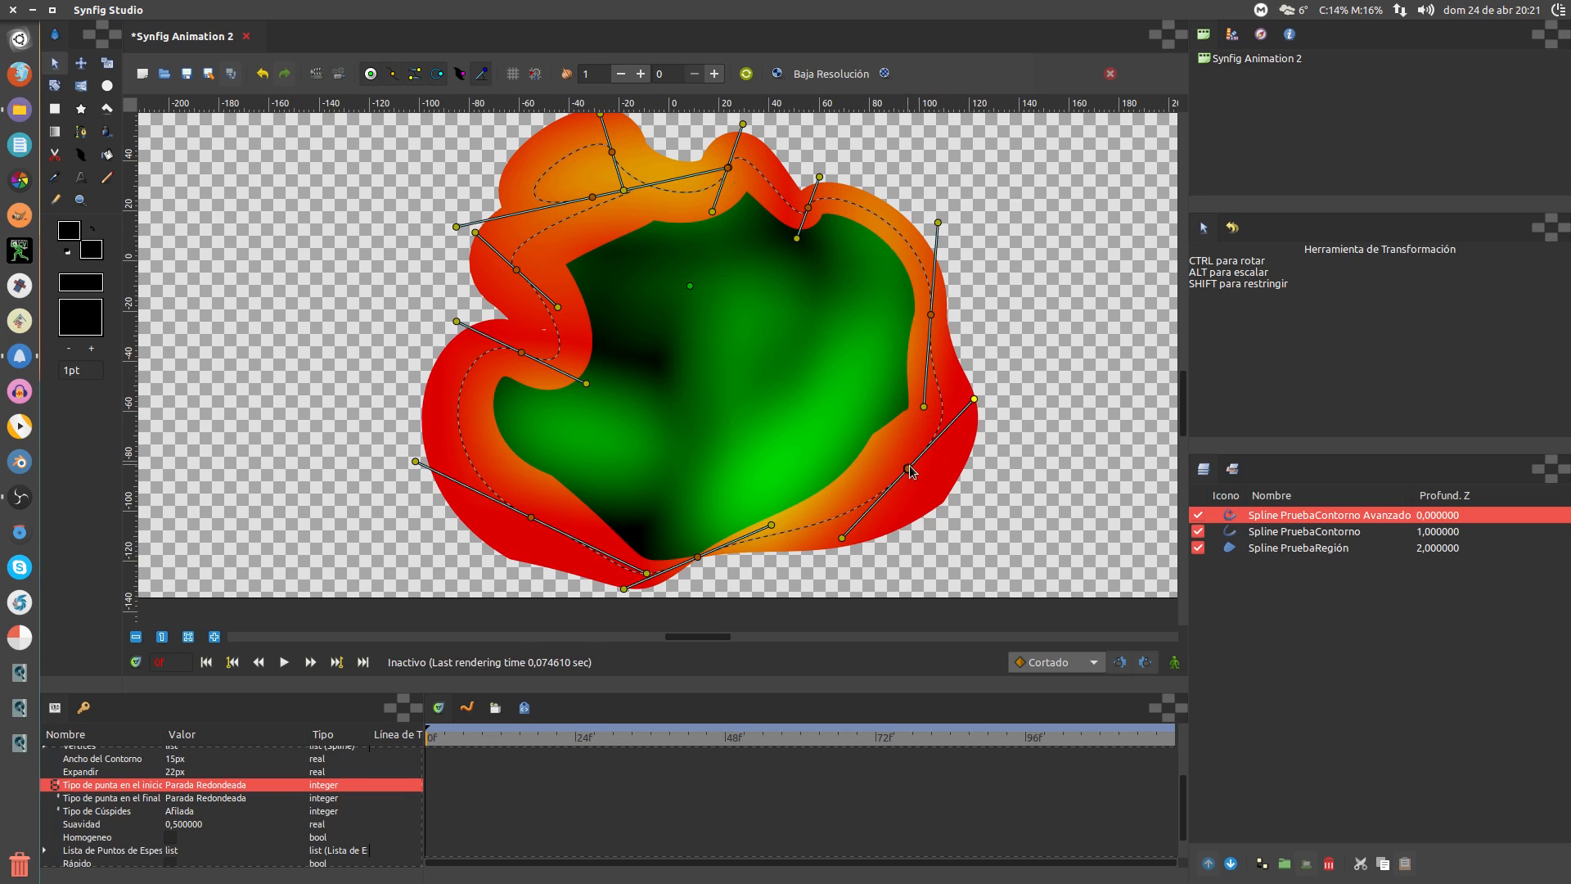
pyautogui.moveTo(909, 468); pyautogui.dragTo(916, 511)
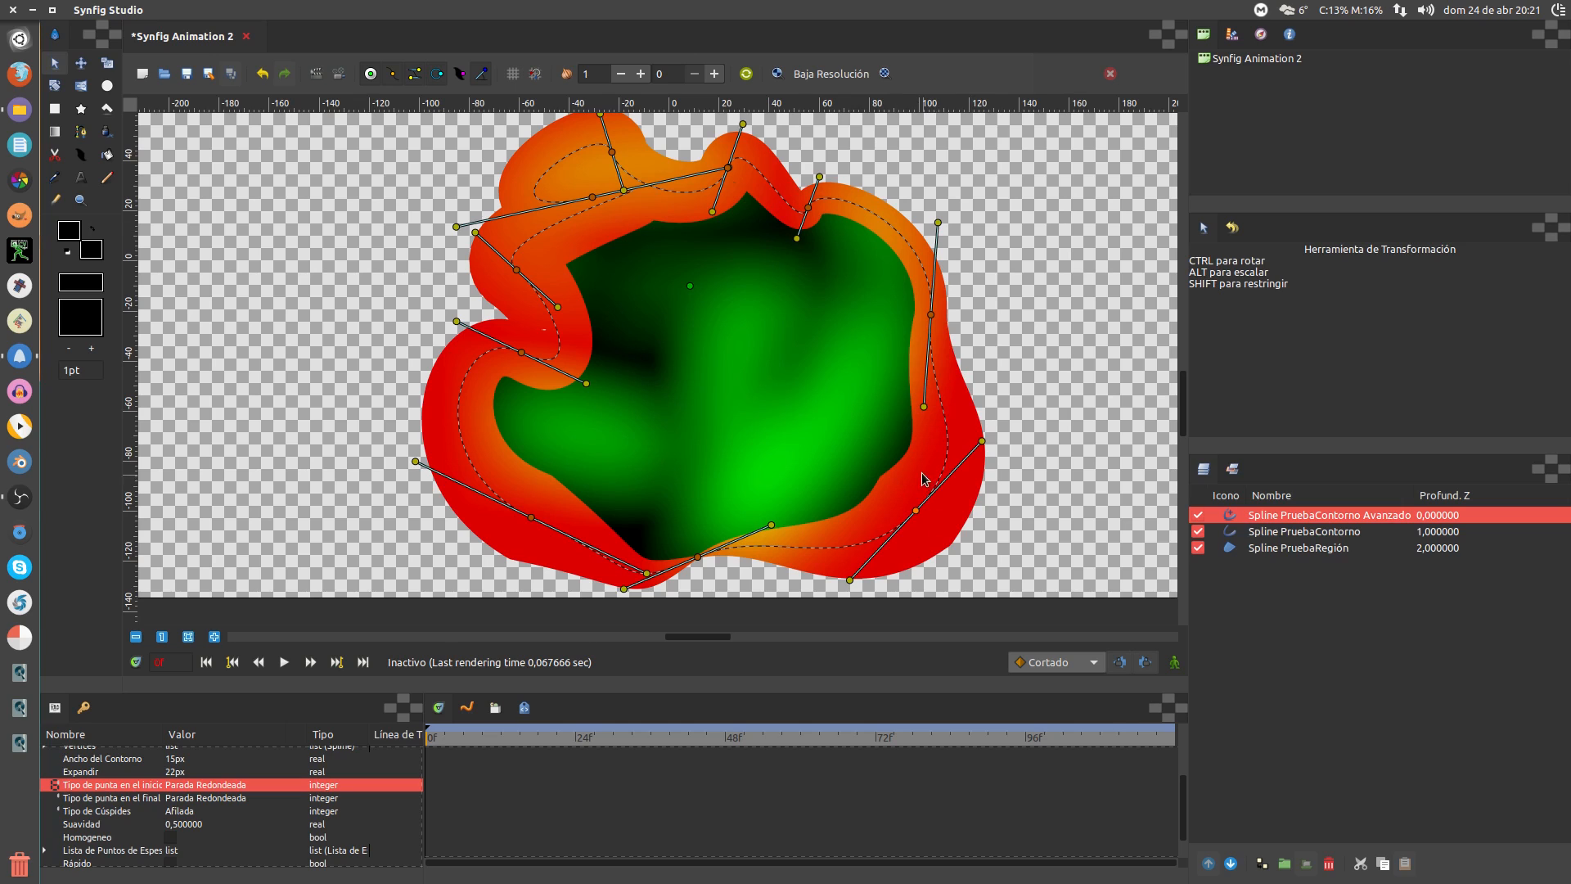
# Disconnect the lower-right vertex, insert a new vertex beside it, and pull it up-right with its tangent
pyautogui.rightClick(916, 511)
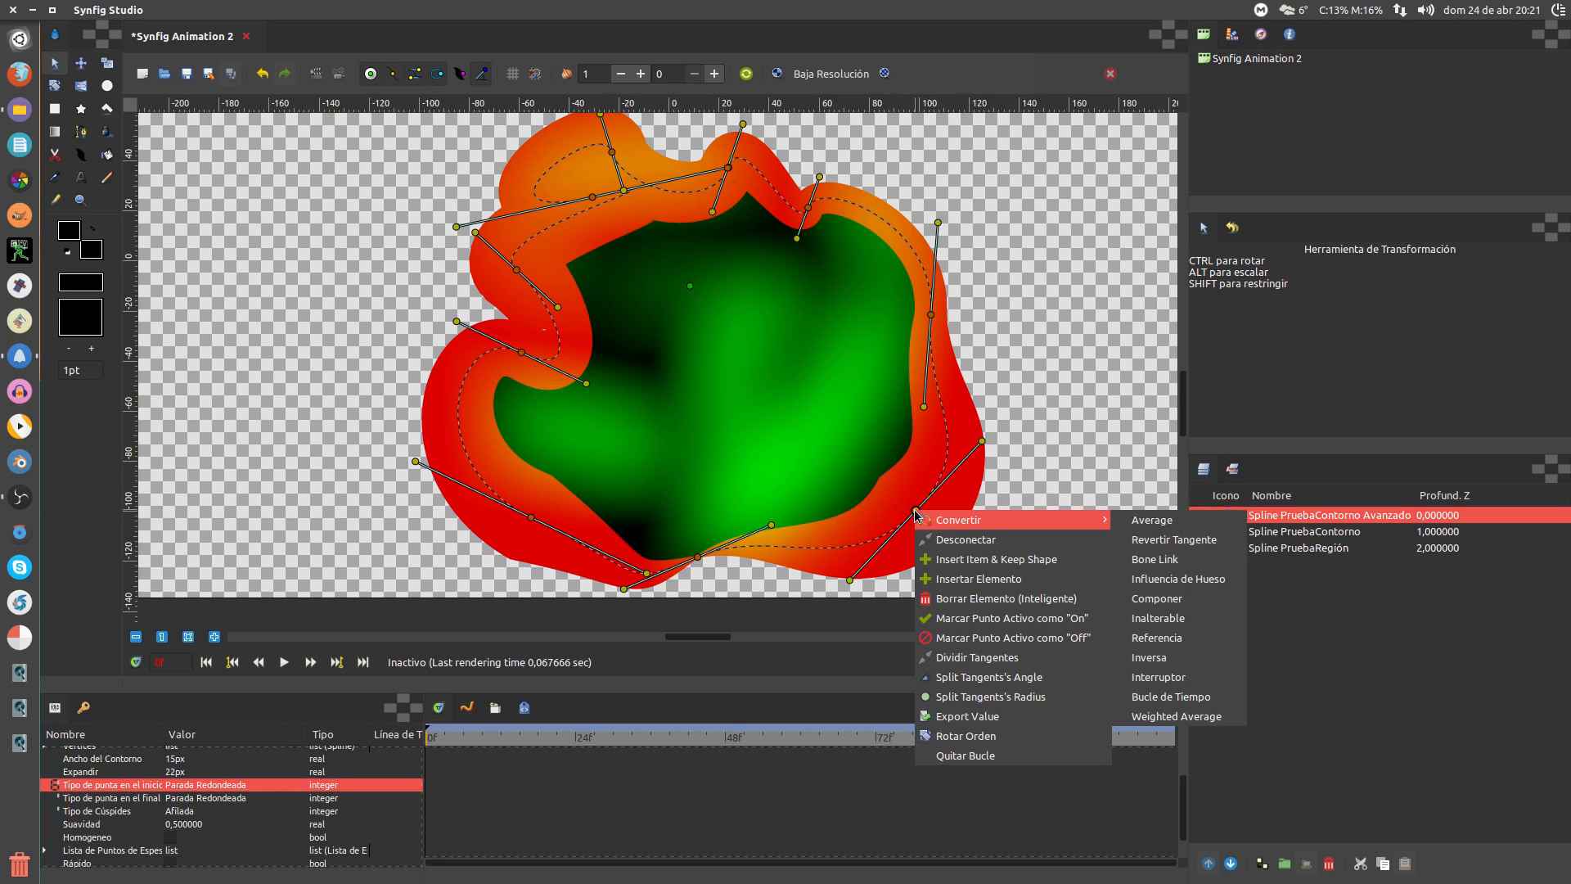
pyautogui.click(958, 542)
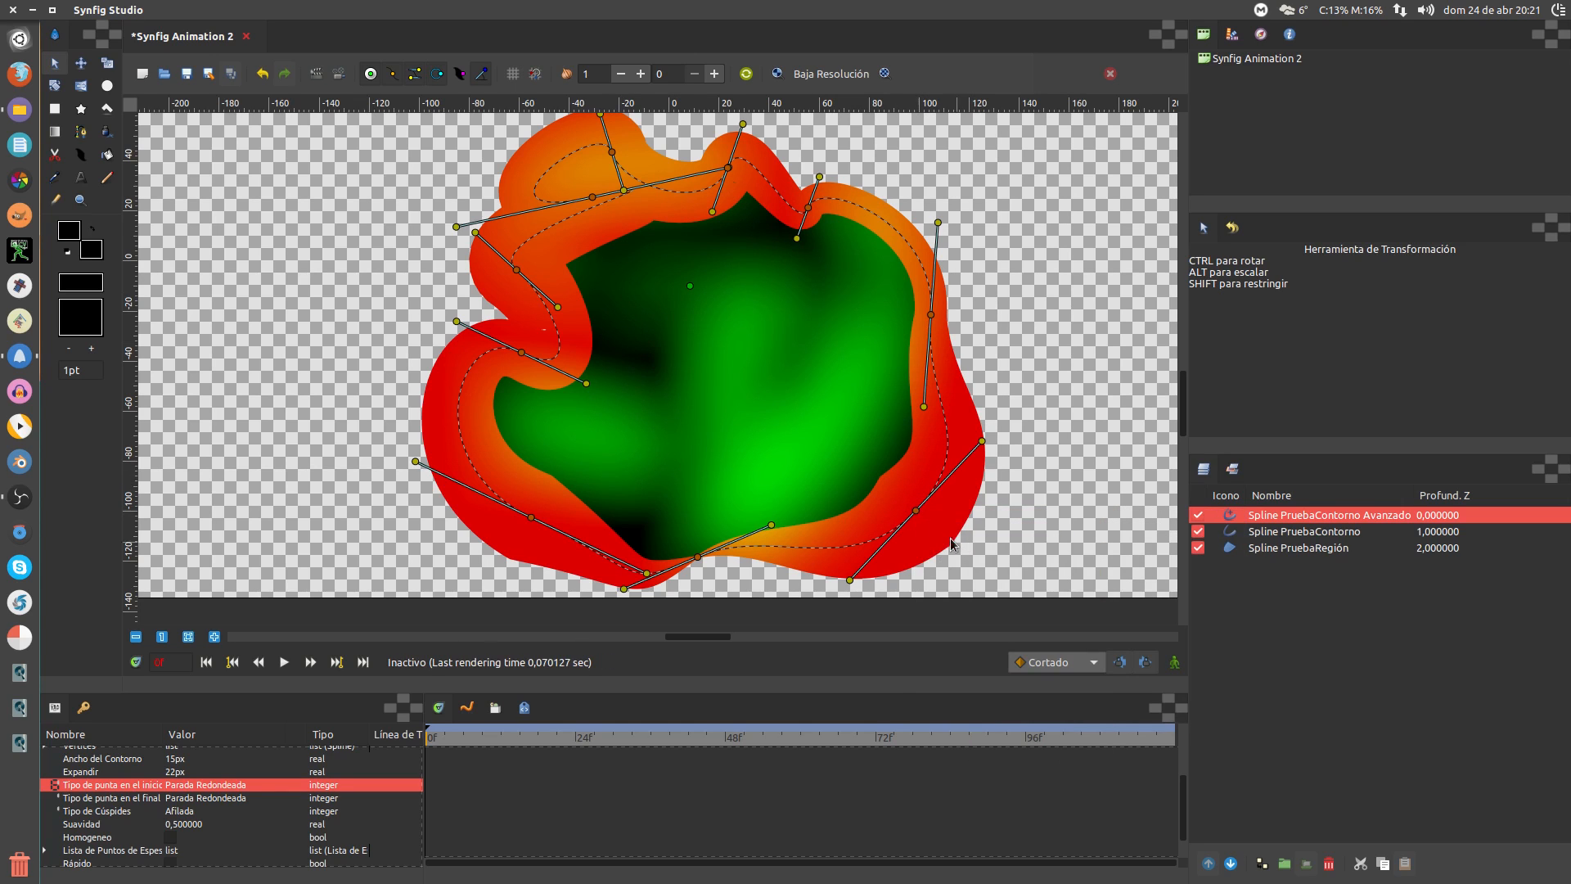
pyautogui.rightClick(915, 511)
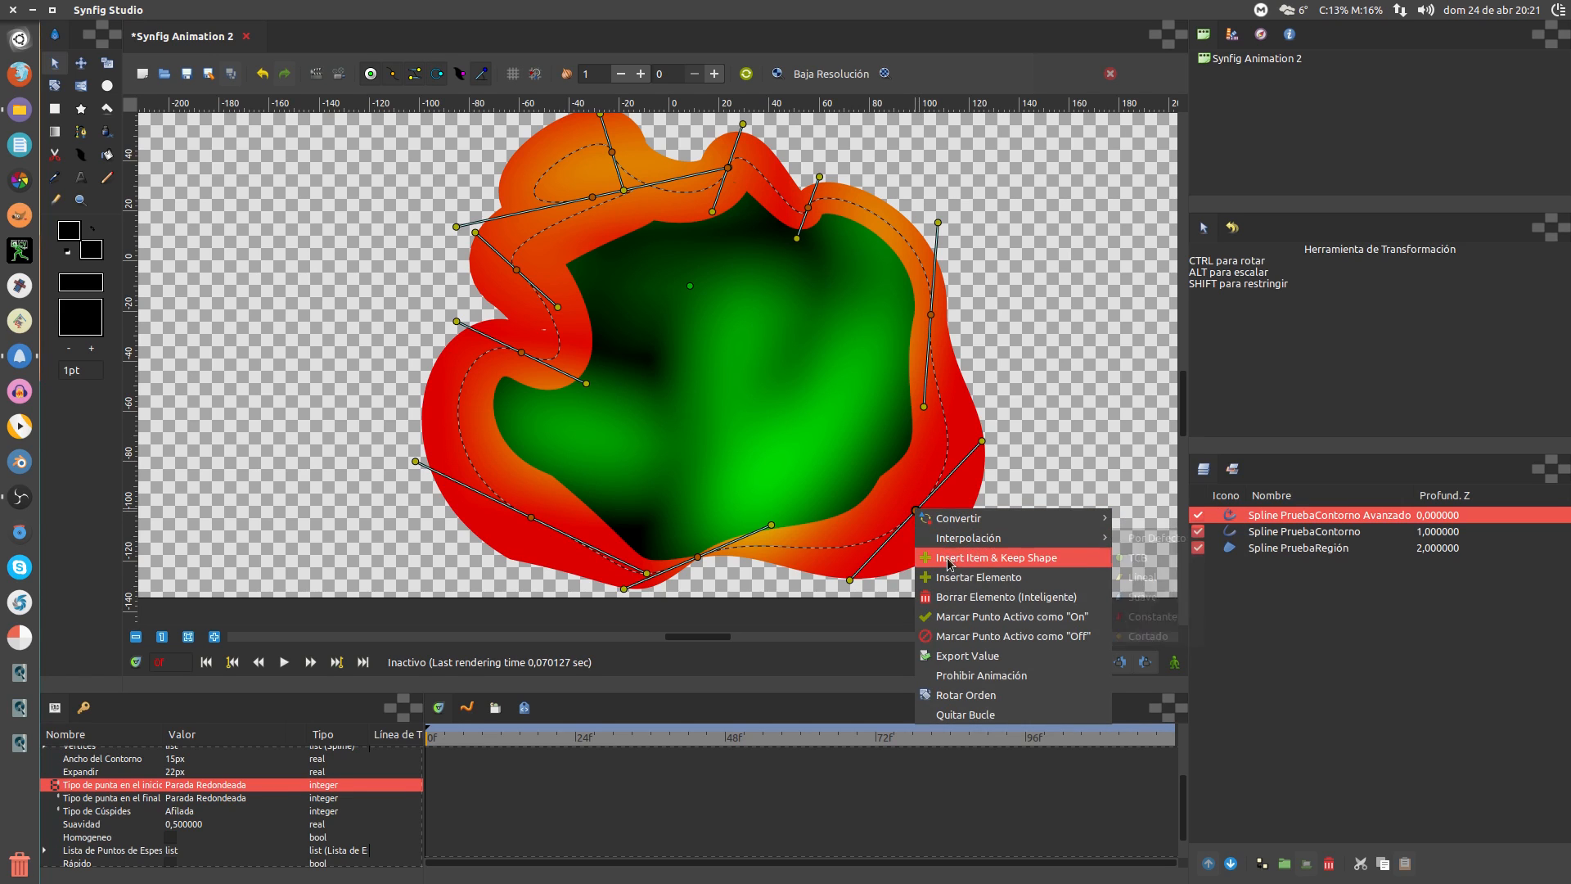
pyautogui.click(960, 583)
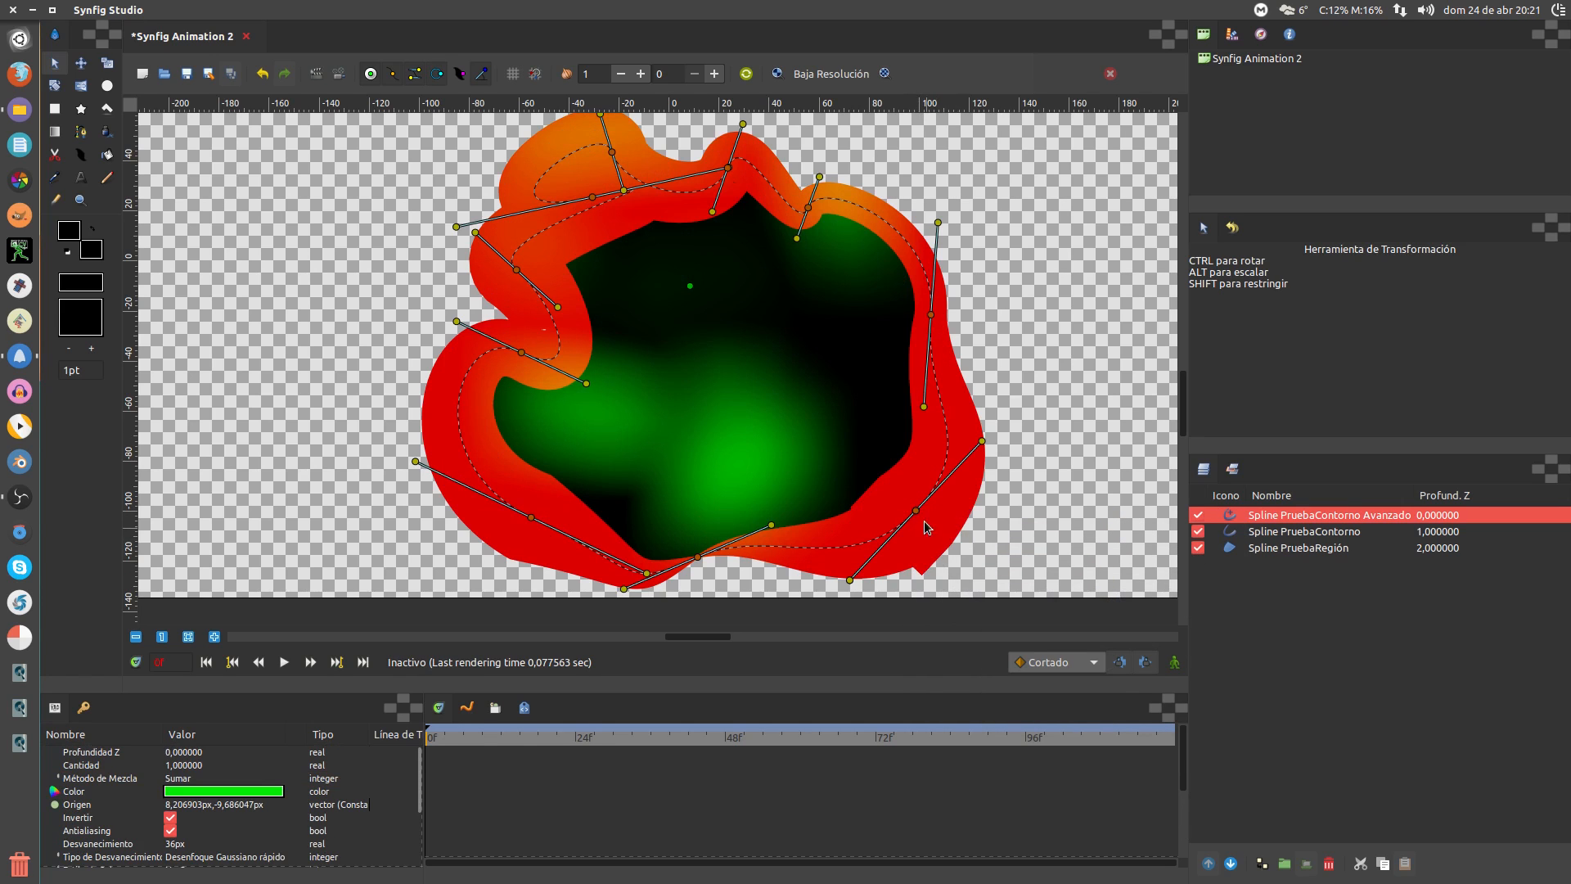
pyautogui.moveTo(916, 511); pyautogui.dragTo(1064, 440)
pyautogui.moveTo(923, 521); pyautogui.dragTo(1020, 402)
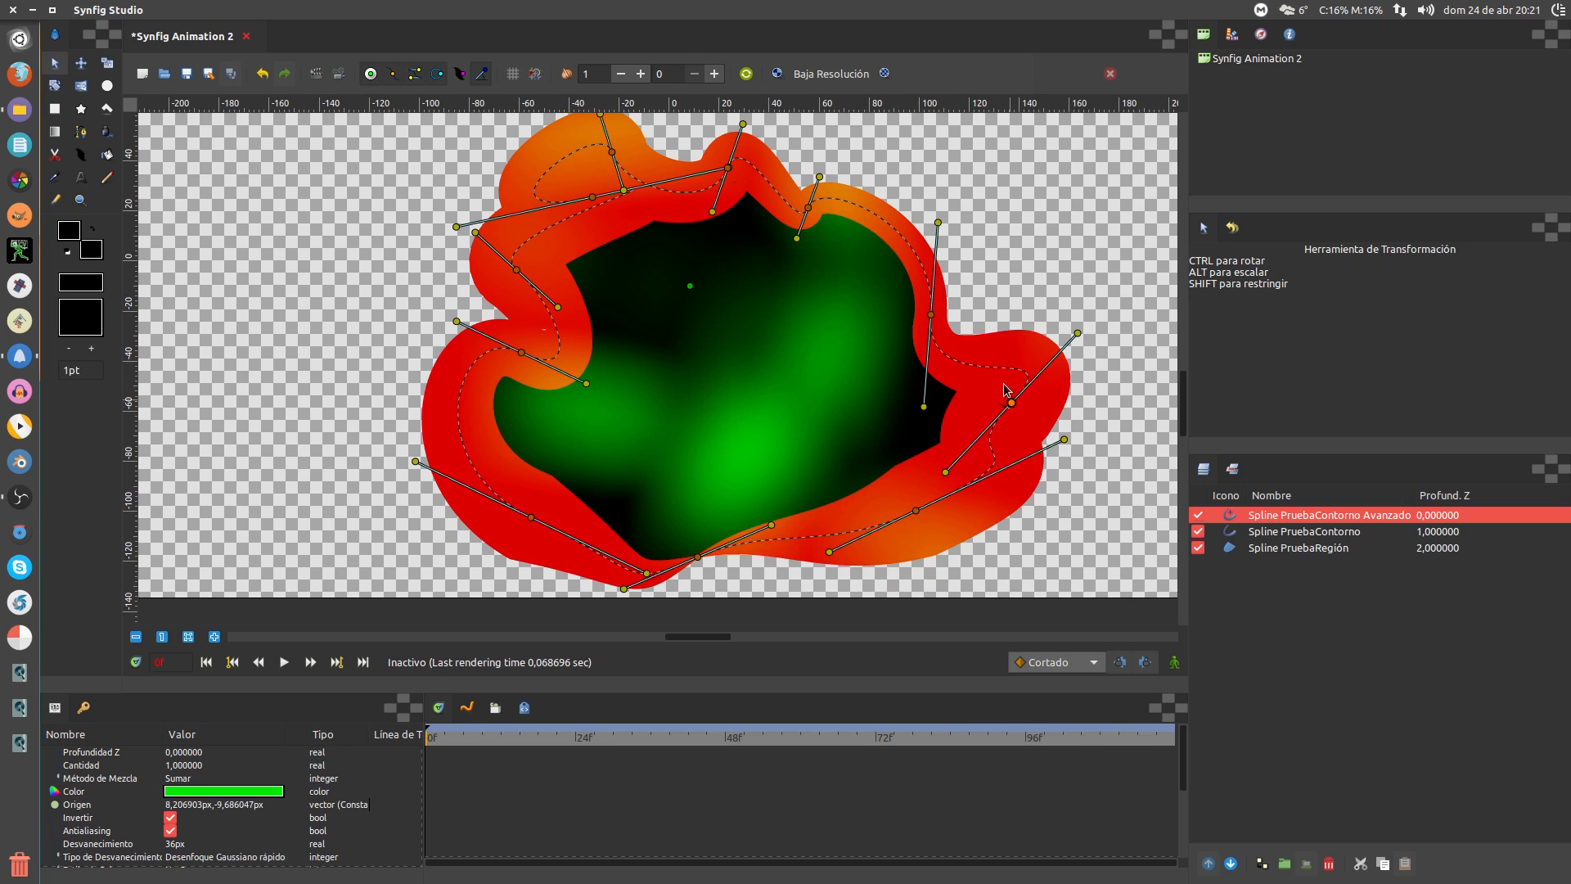
# Insert another right-edge vertex, move it upward, then smart-delete it to keep the shape
pyautogui.rightClick(992, 369)
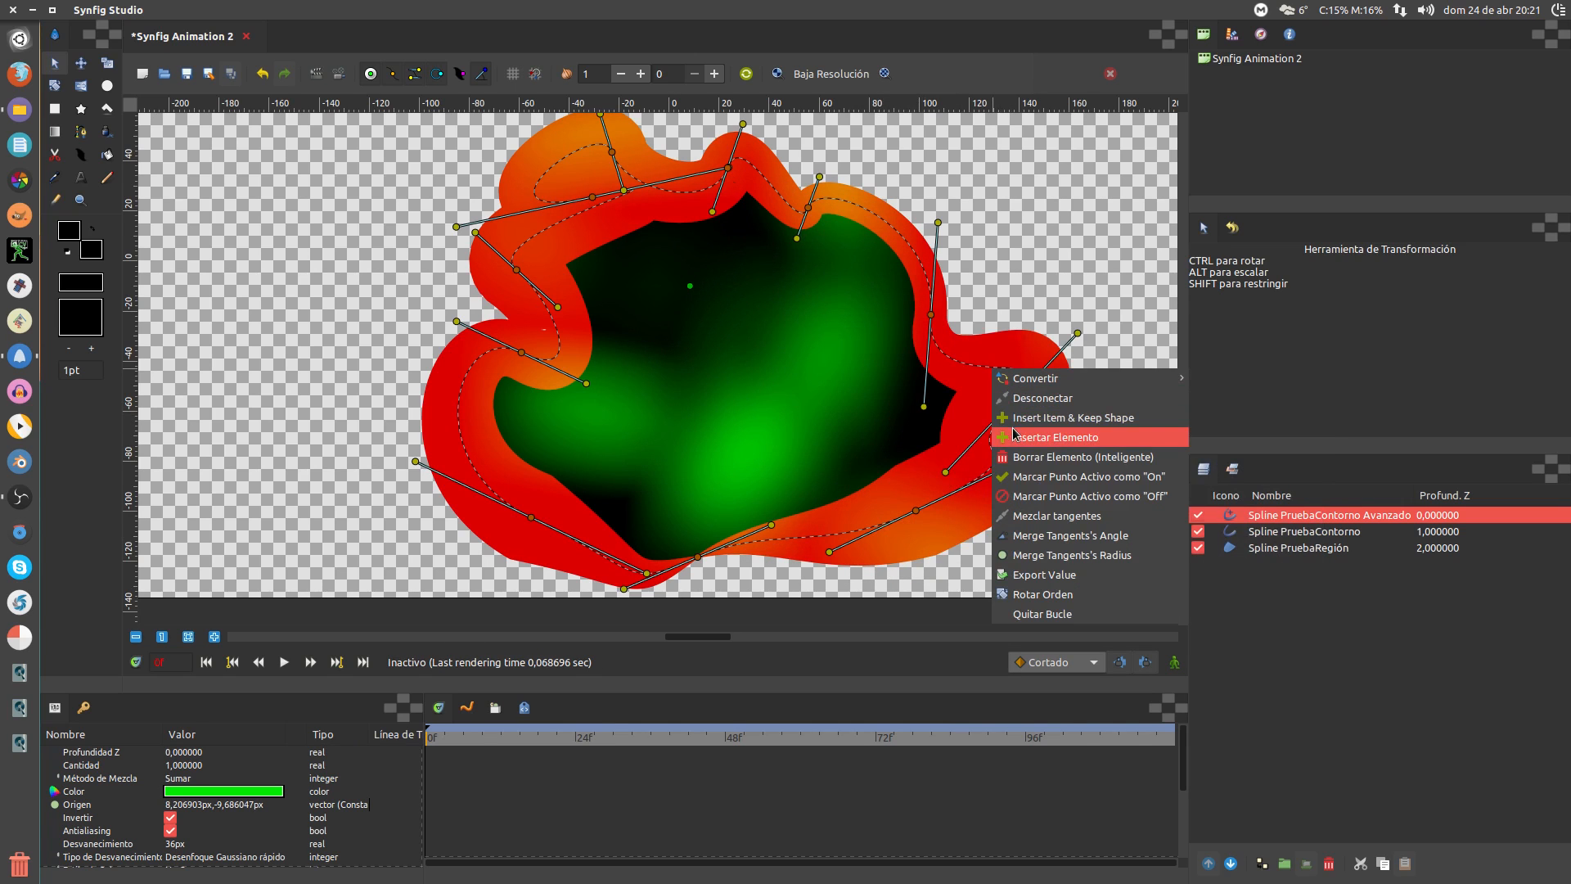
pyautogui.click(1015, 436)
pyautogui.moveTo(993, 374); pyautogui.dragTo(1012, 292)
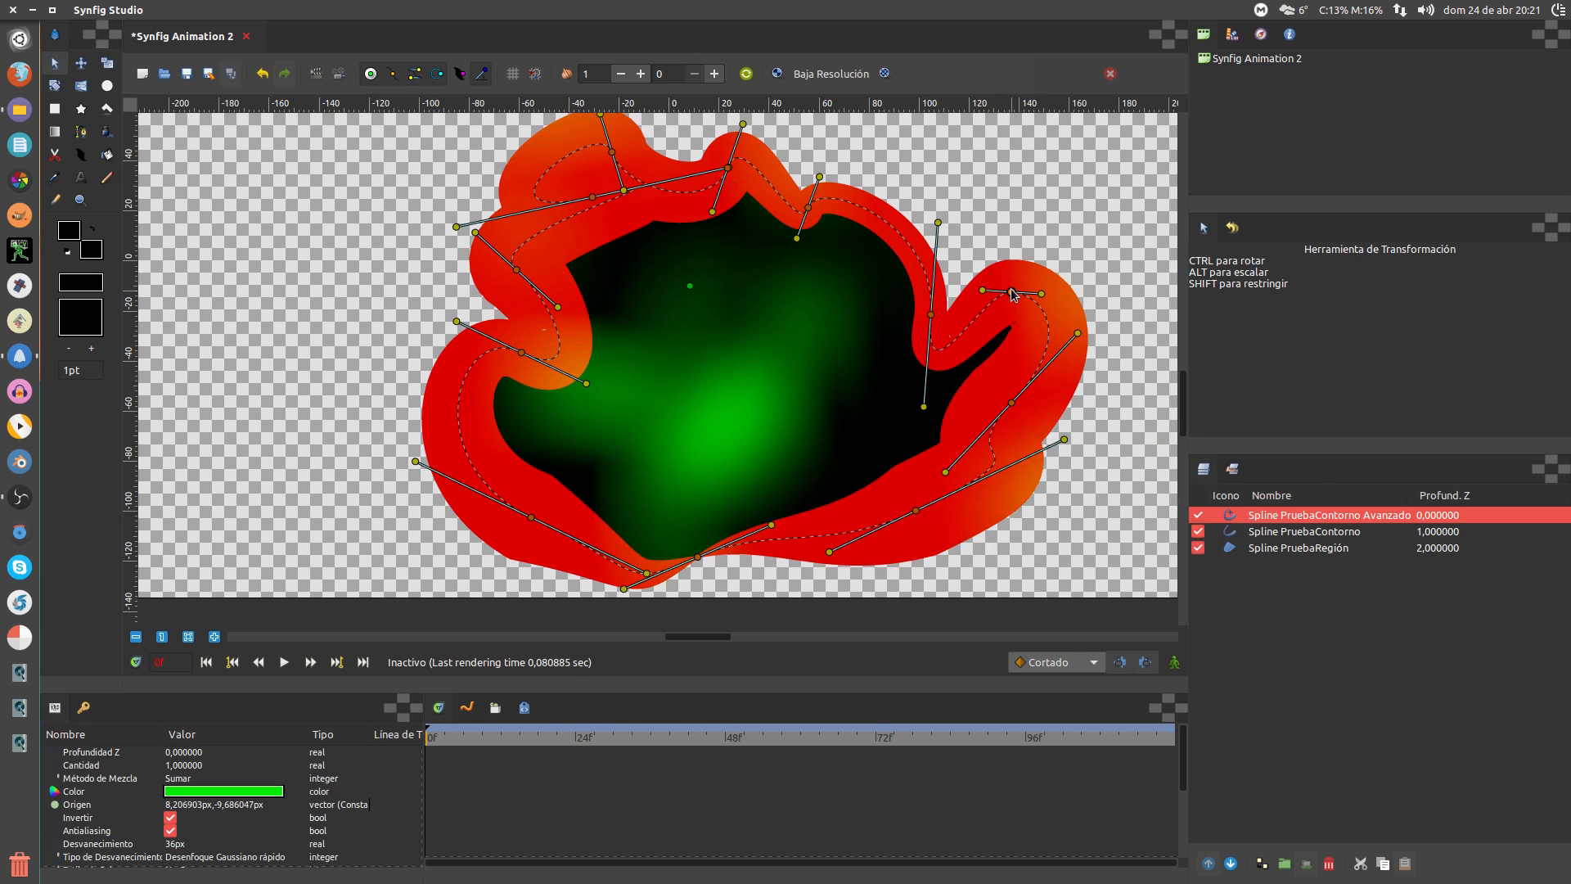
pyautogui.rightClick(1012, 292)
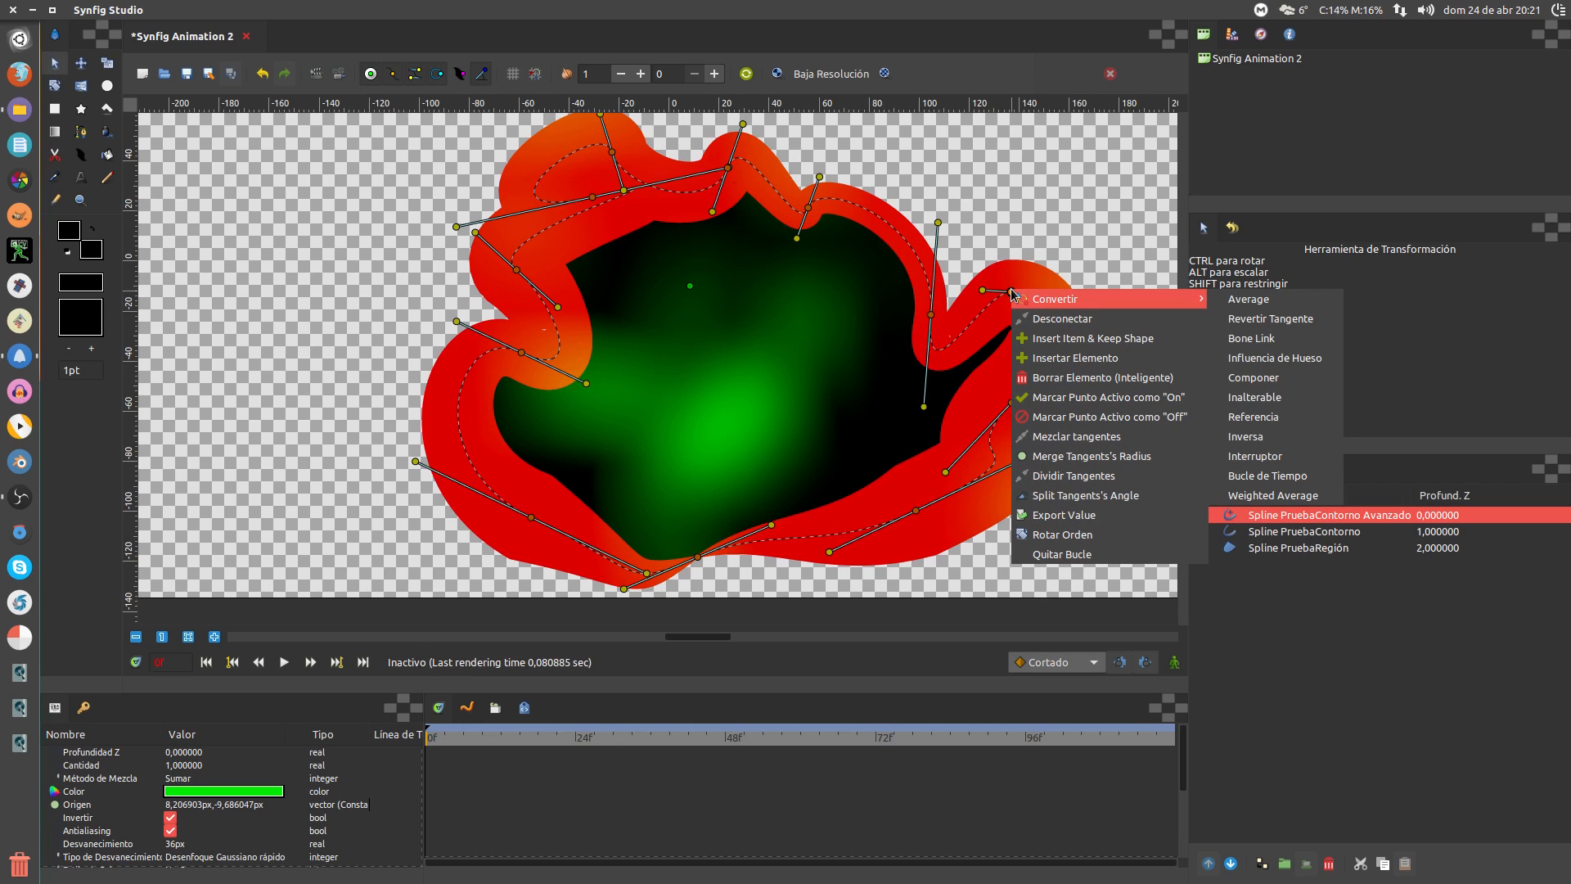
pyautogui.click(1056, 377)
# Delete a right-side vertex and the top-left vertices, moving the upper-left one inward
pyautogui.rightClick(930, 314)
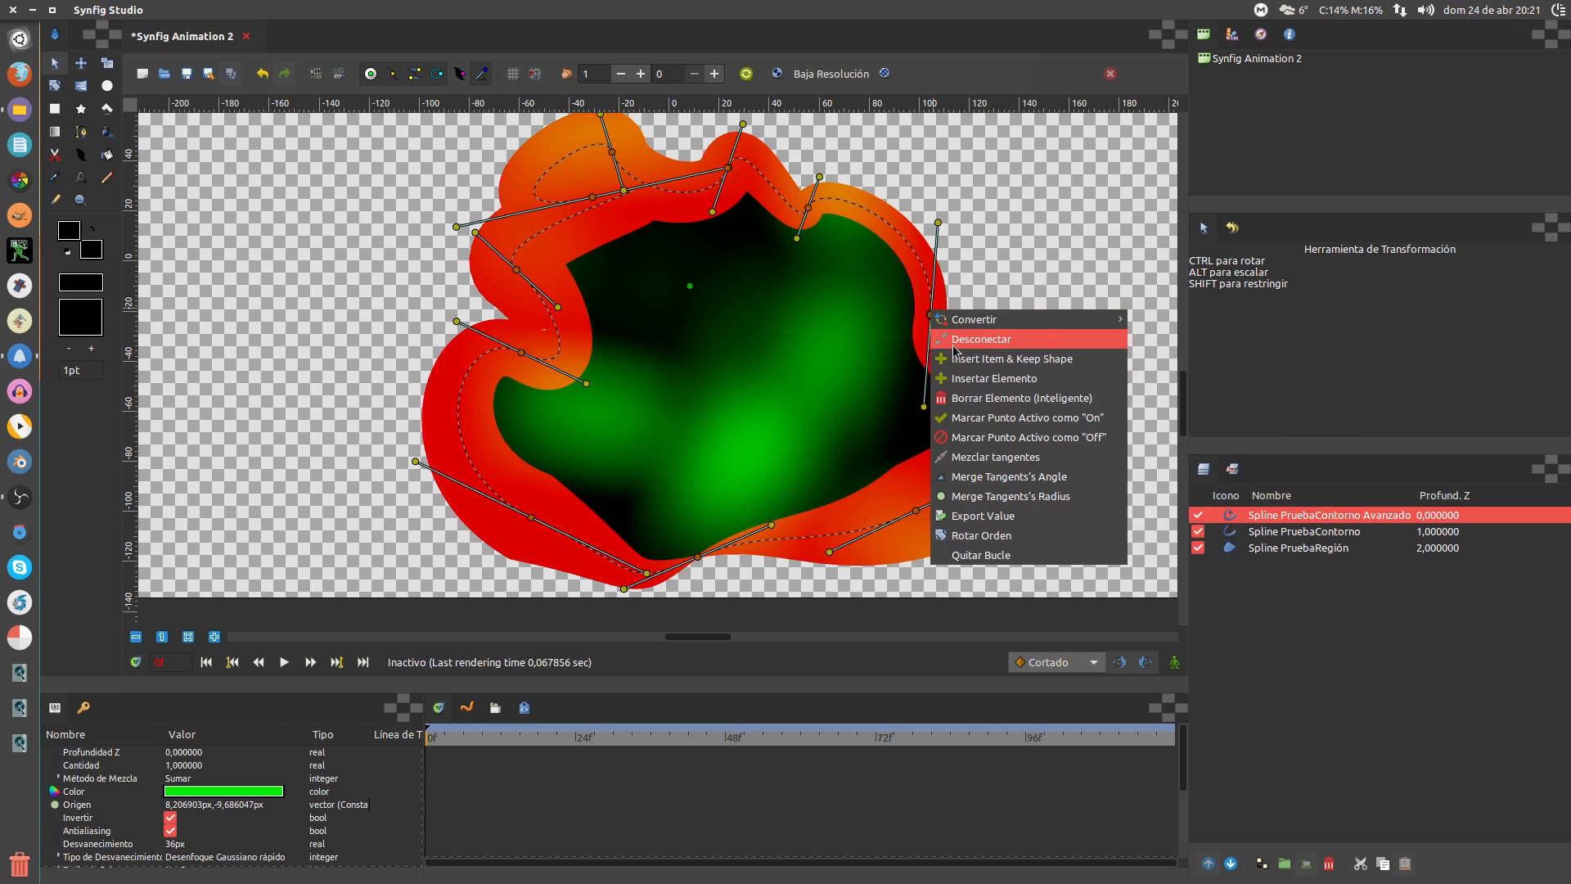
pyautogui.click(964, 407)
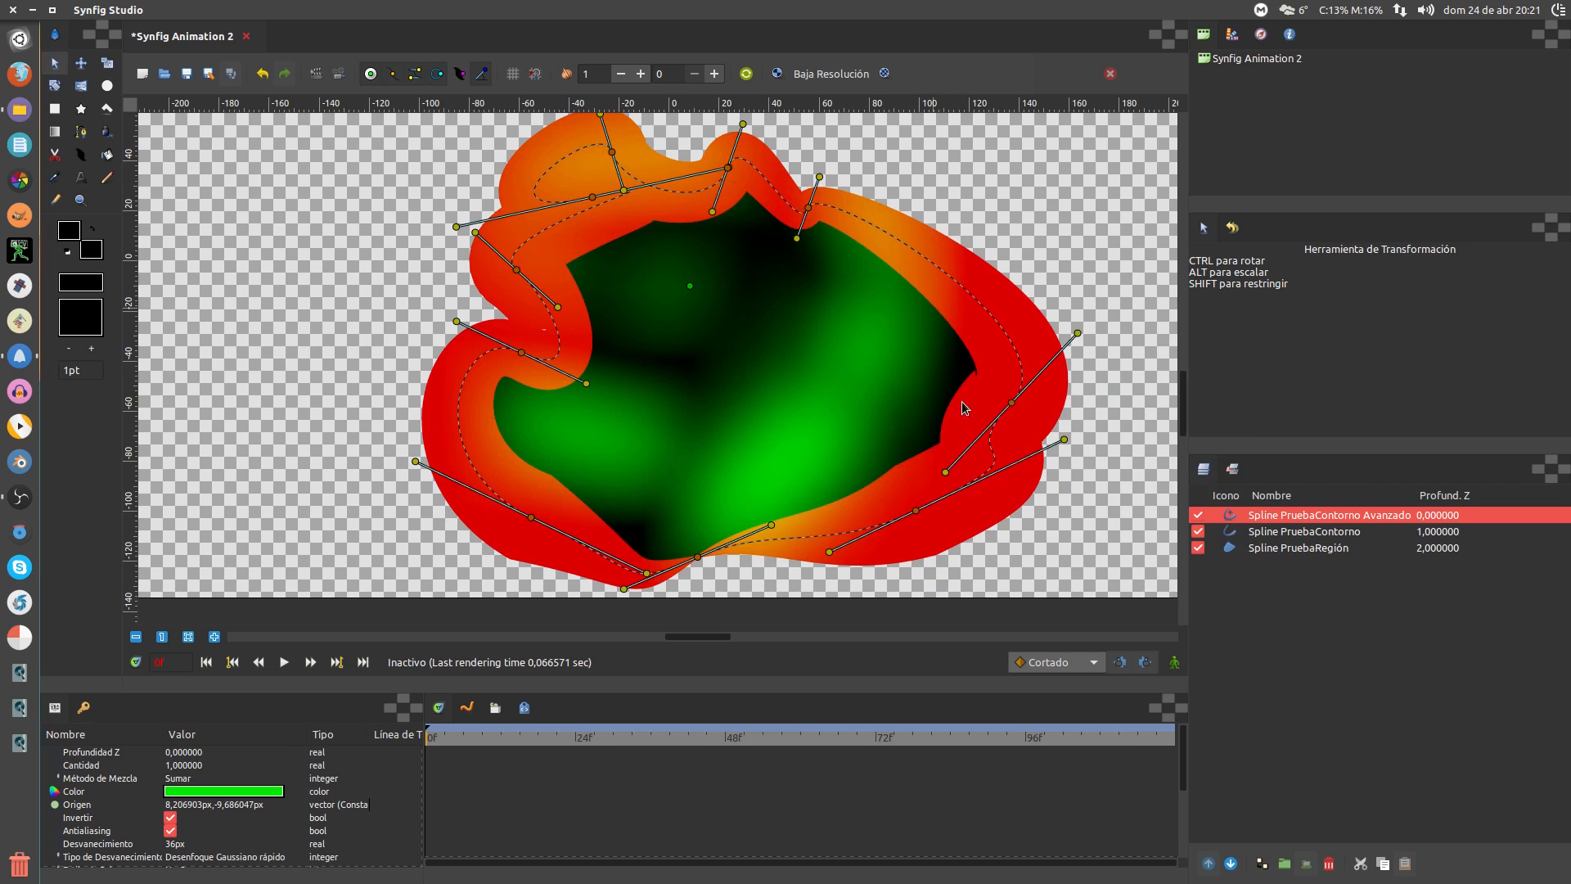
pyautogui.rightClick(612, 156)
pyautogui.click(643, 239)
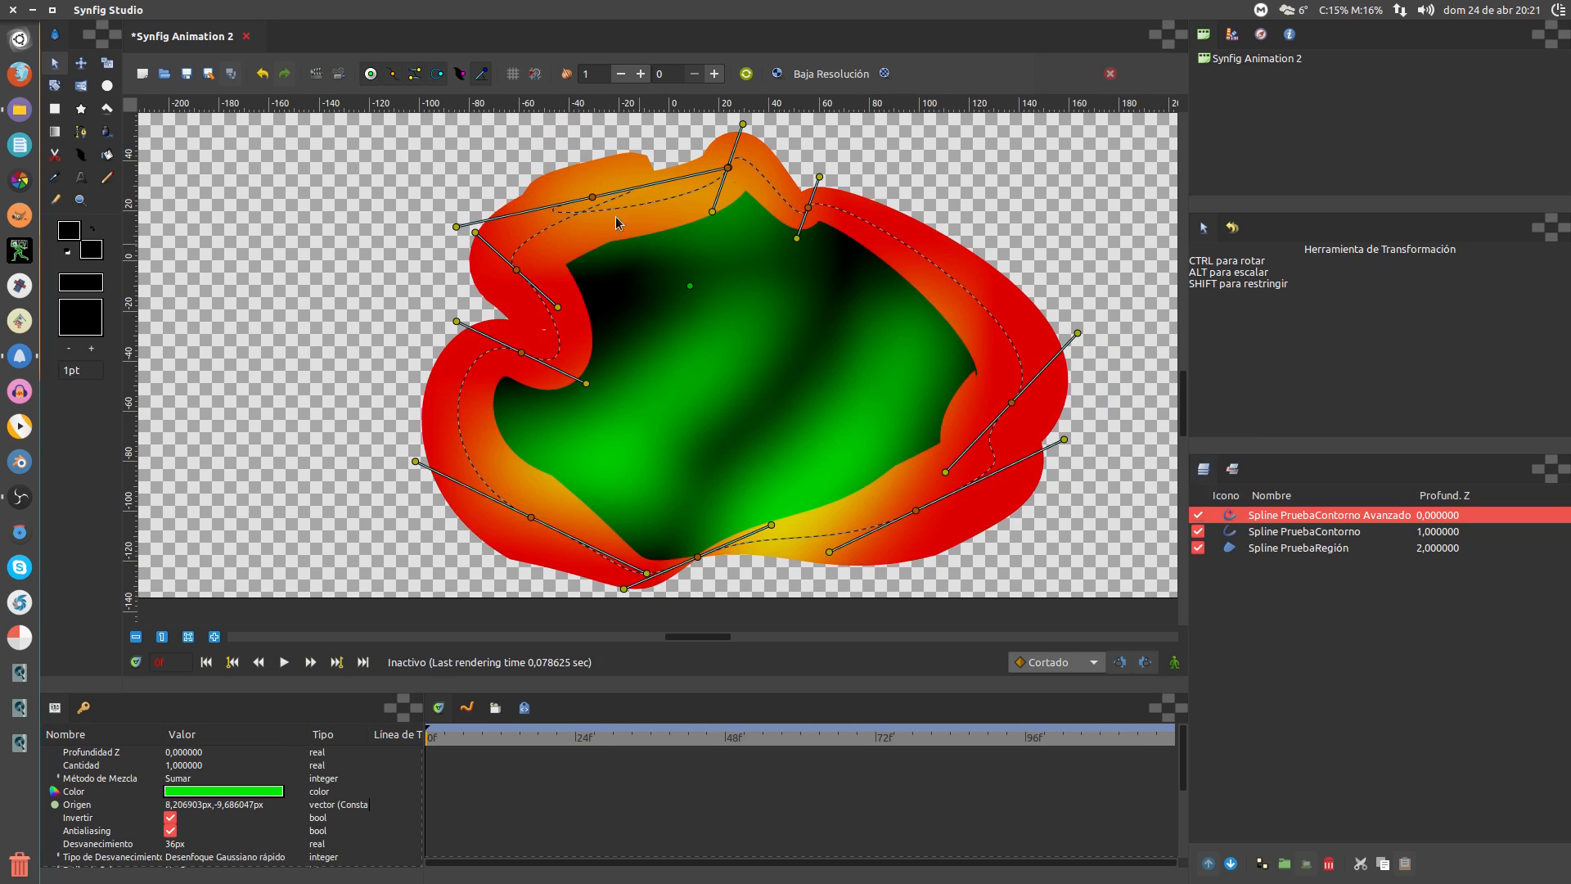
pyautogui.moveTo(595, 199); pyautogui.dragTo(692, 287)
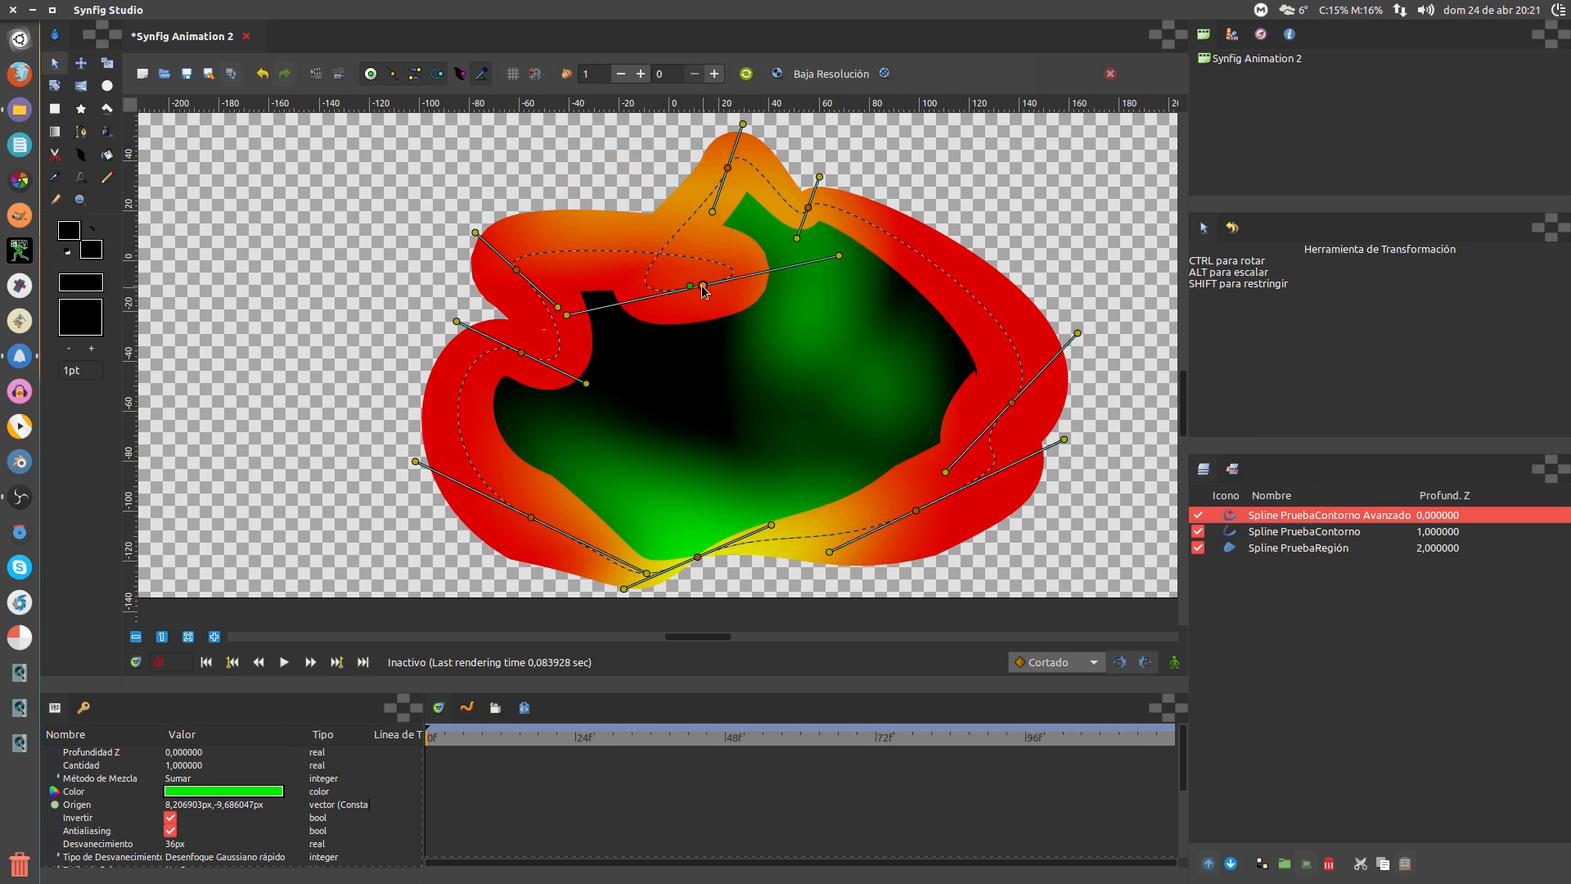
pyautogui.rightClick(701, 285)
pyautogui.click(739, 371)
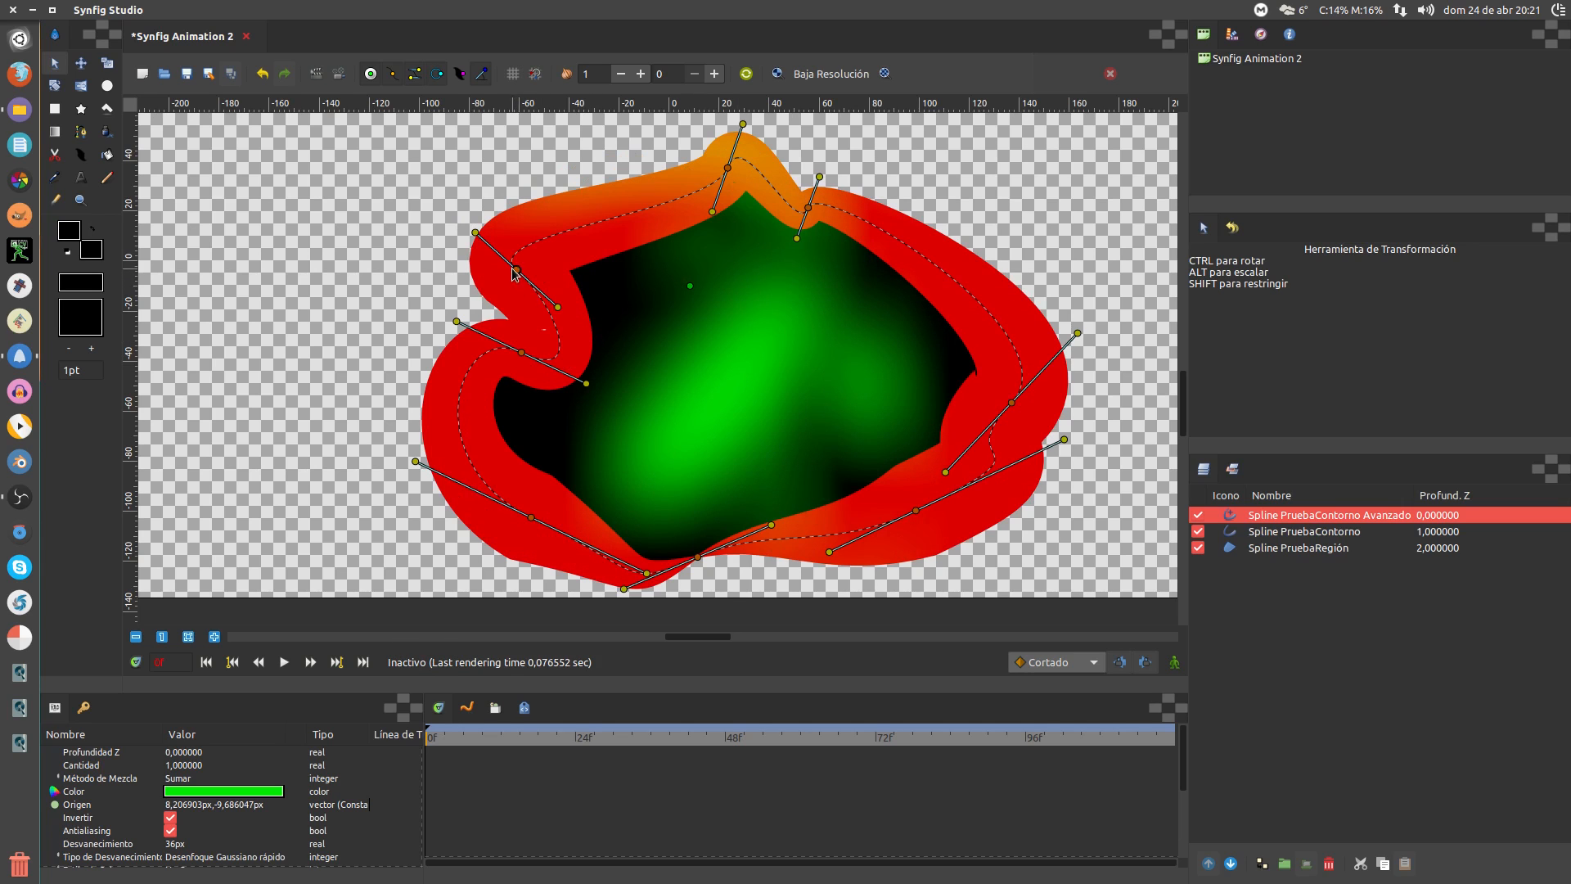
# Raise the left vertex up-right, pull the bottom vertex up, and nudge the blob
pyautogui.moveTo(517, 269); pyautogui.dragTo(654, 189)
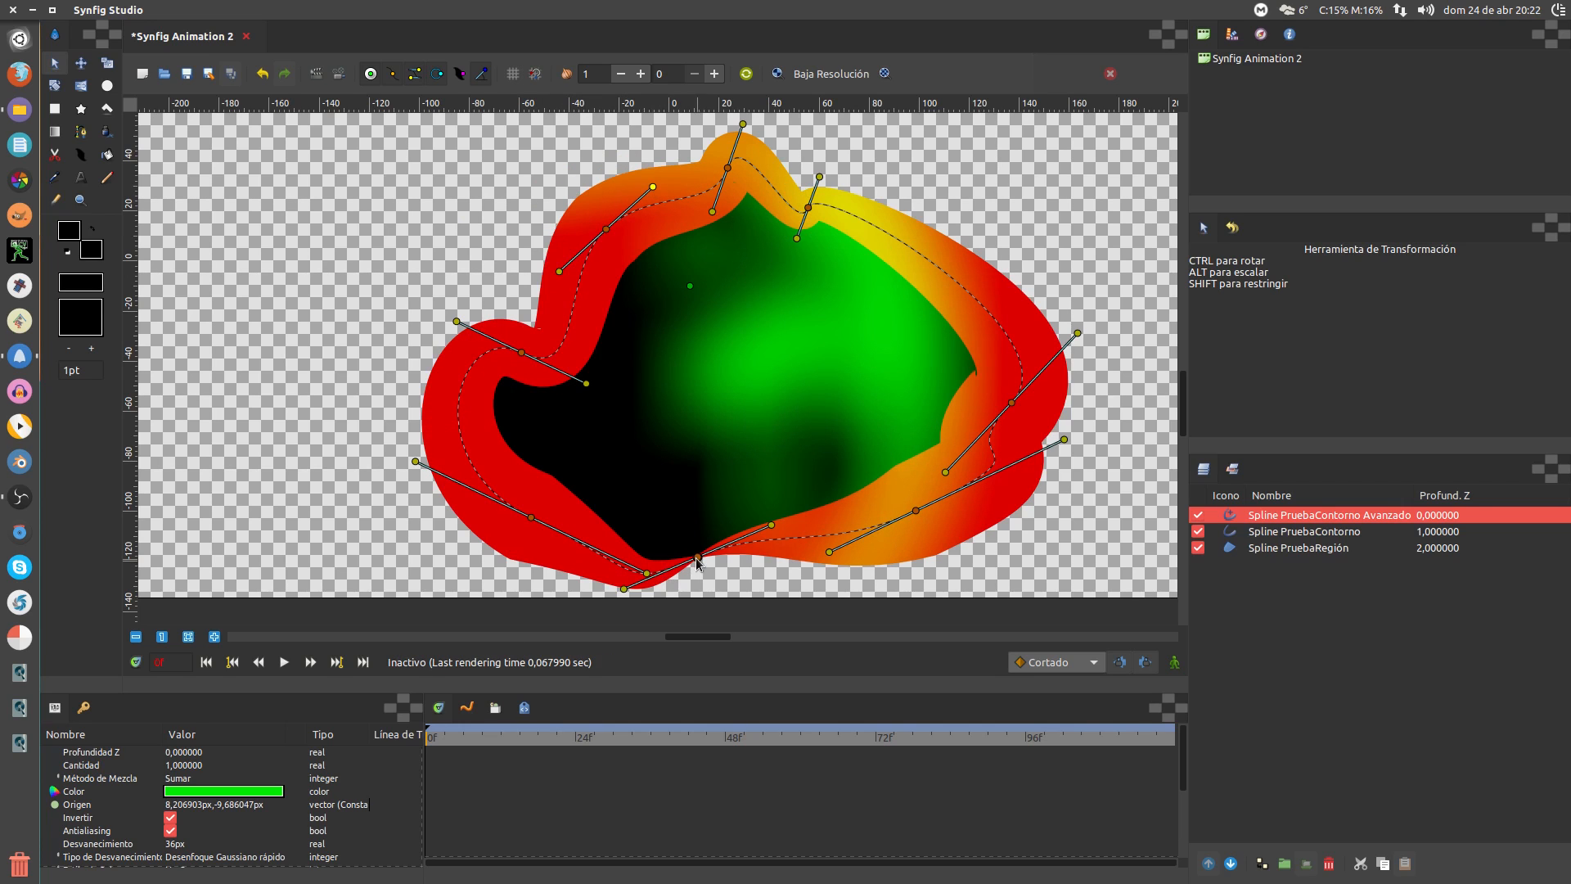
pyautogui.moveTo(698, 557); pyautogui.dragTo(723, 479)
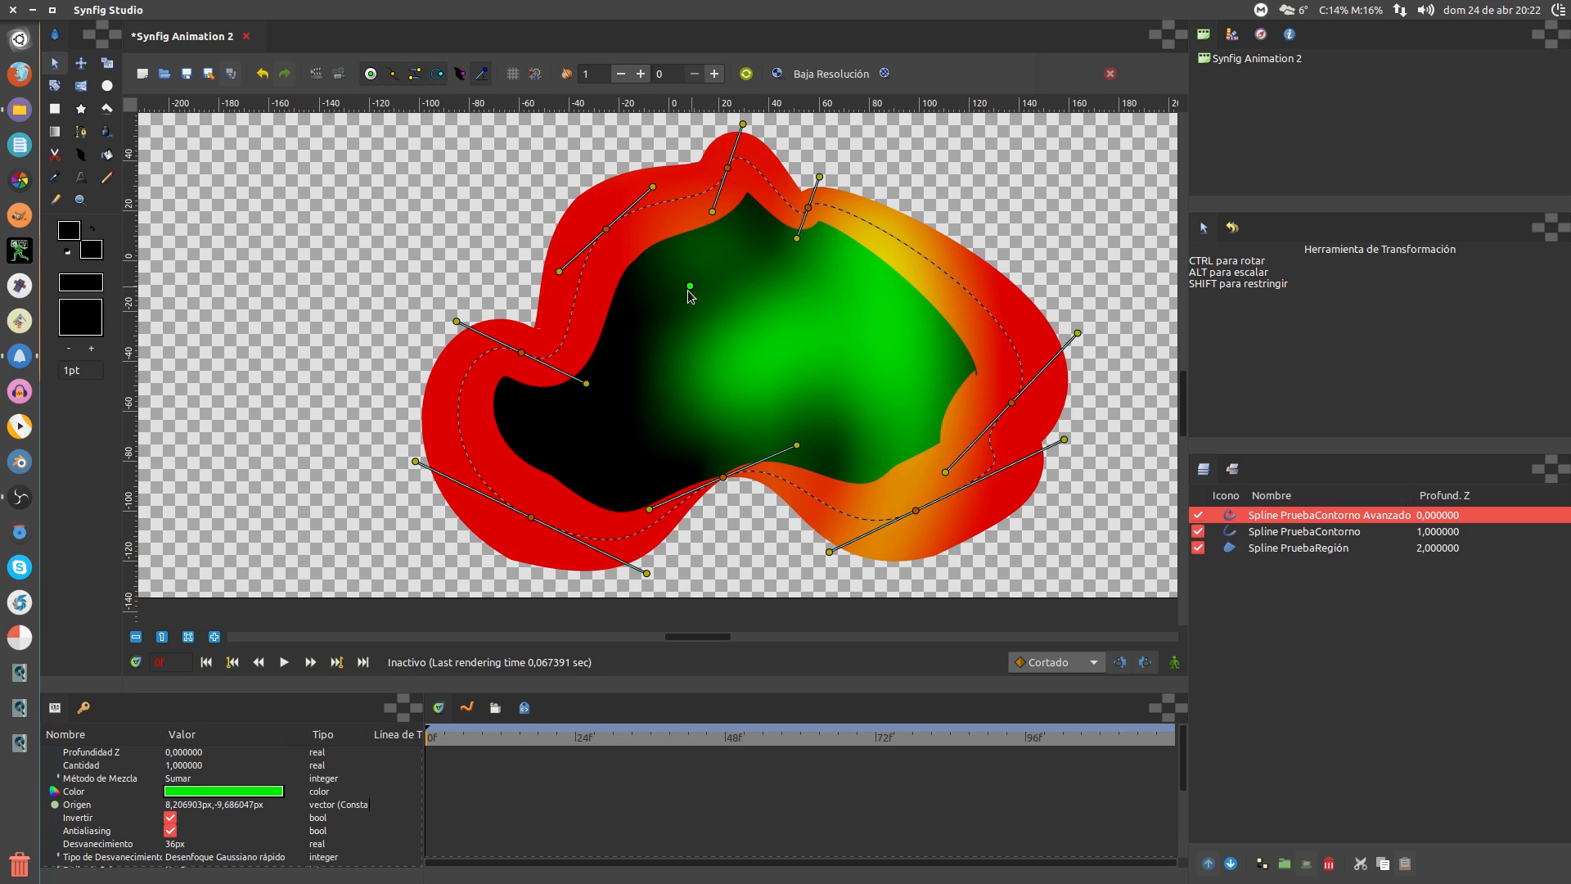
pyautogui.moveTo(689, 288)
pyautogui.mouseDown()
pyautogui.moveTo(645, 332)
pyautogui.moveTo(635, 317)
pyautogui.moveTo(681, 287)
pyautogui.moveTo(681, 262)
pyautogui.moveTo(705, 284)
pyautogui.mouseUp()
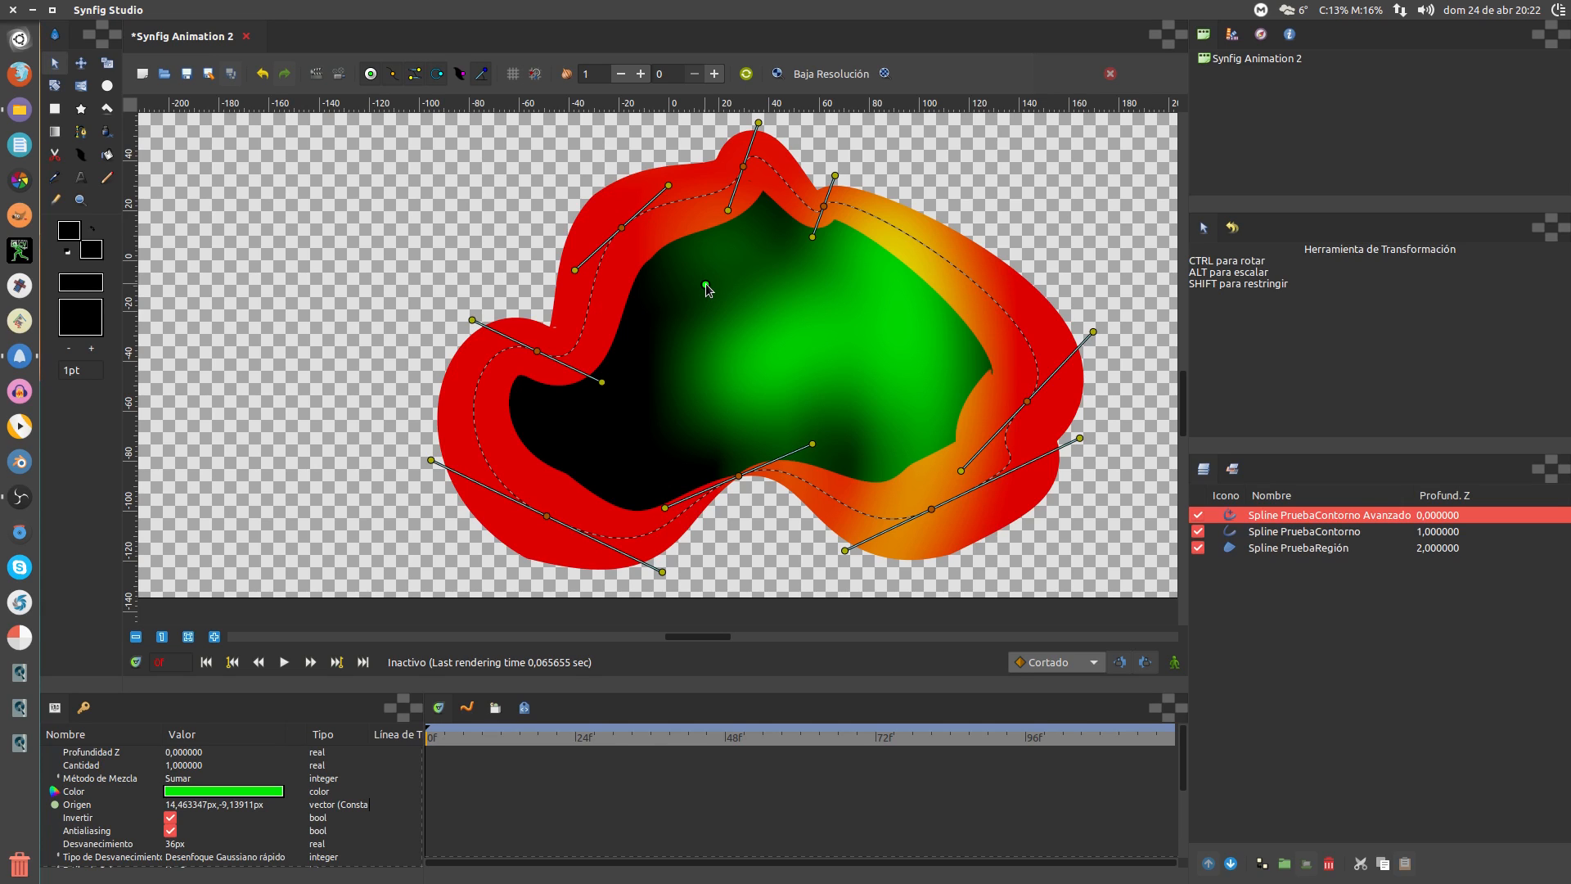
# Draw a five-point spline in the upper-left of the canvas and close it into a loop
pyautogui.click(1309, 535)
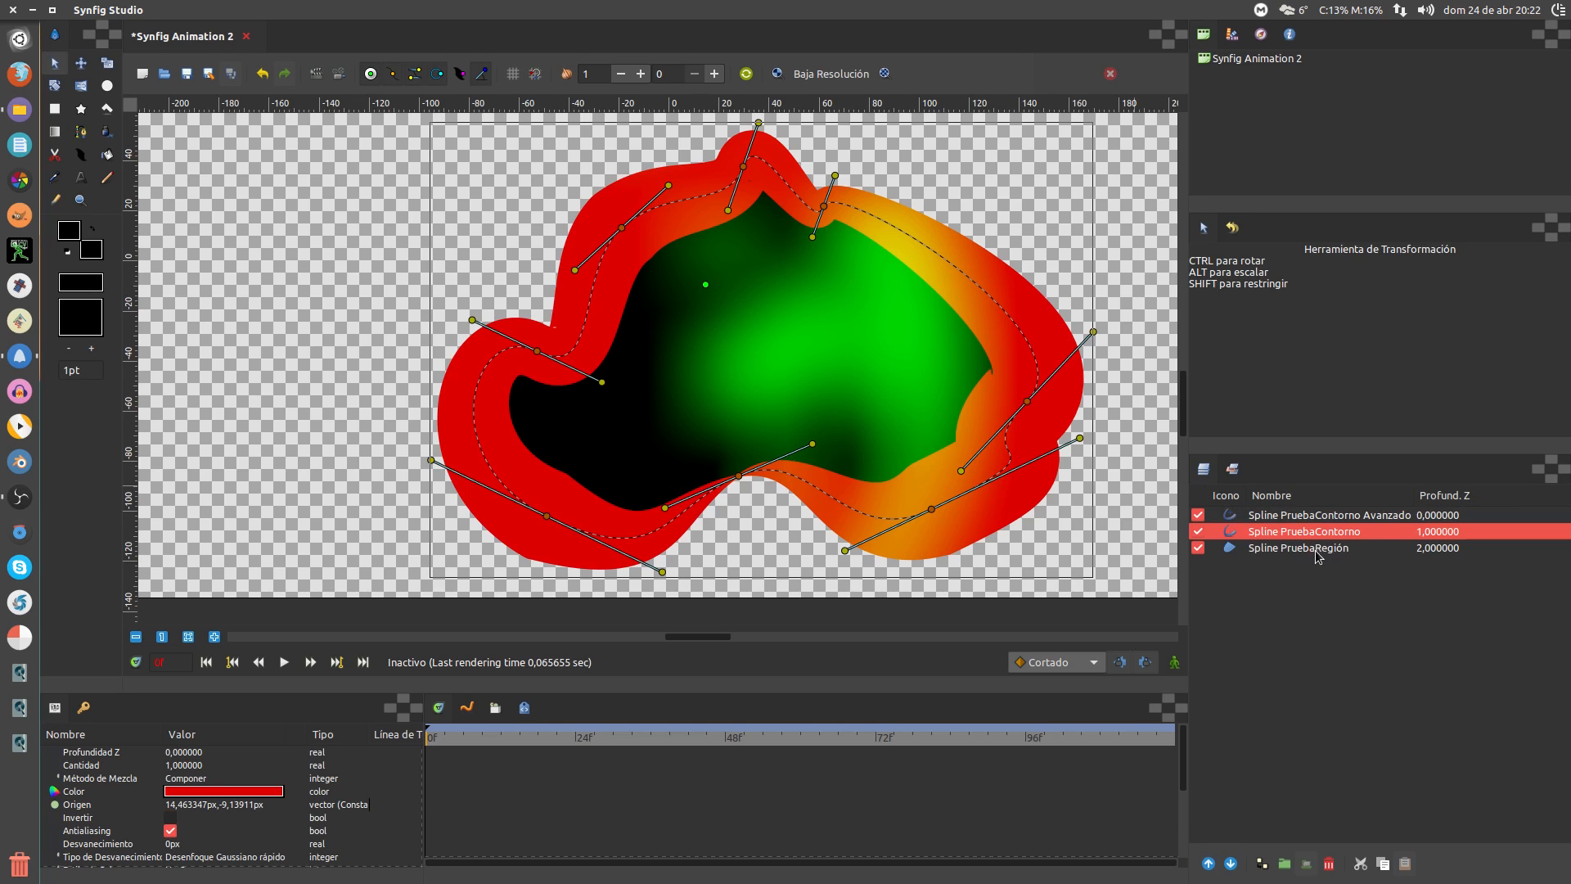
pyautogui.click(1316, 551)
pyautogui.click(1314, 534)
pyautogui.click(1313, 517)
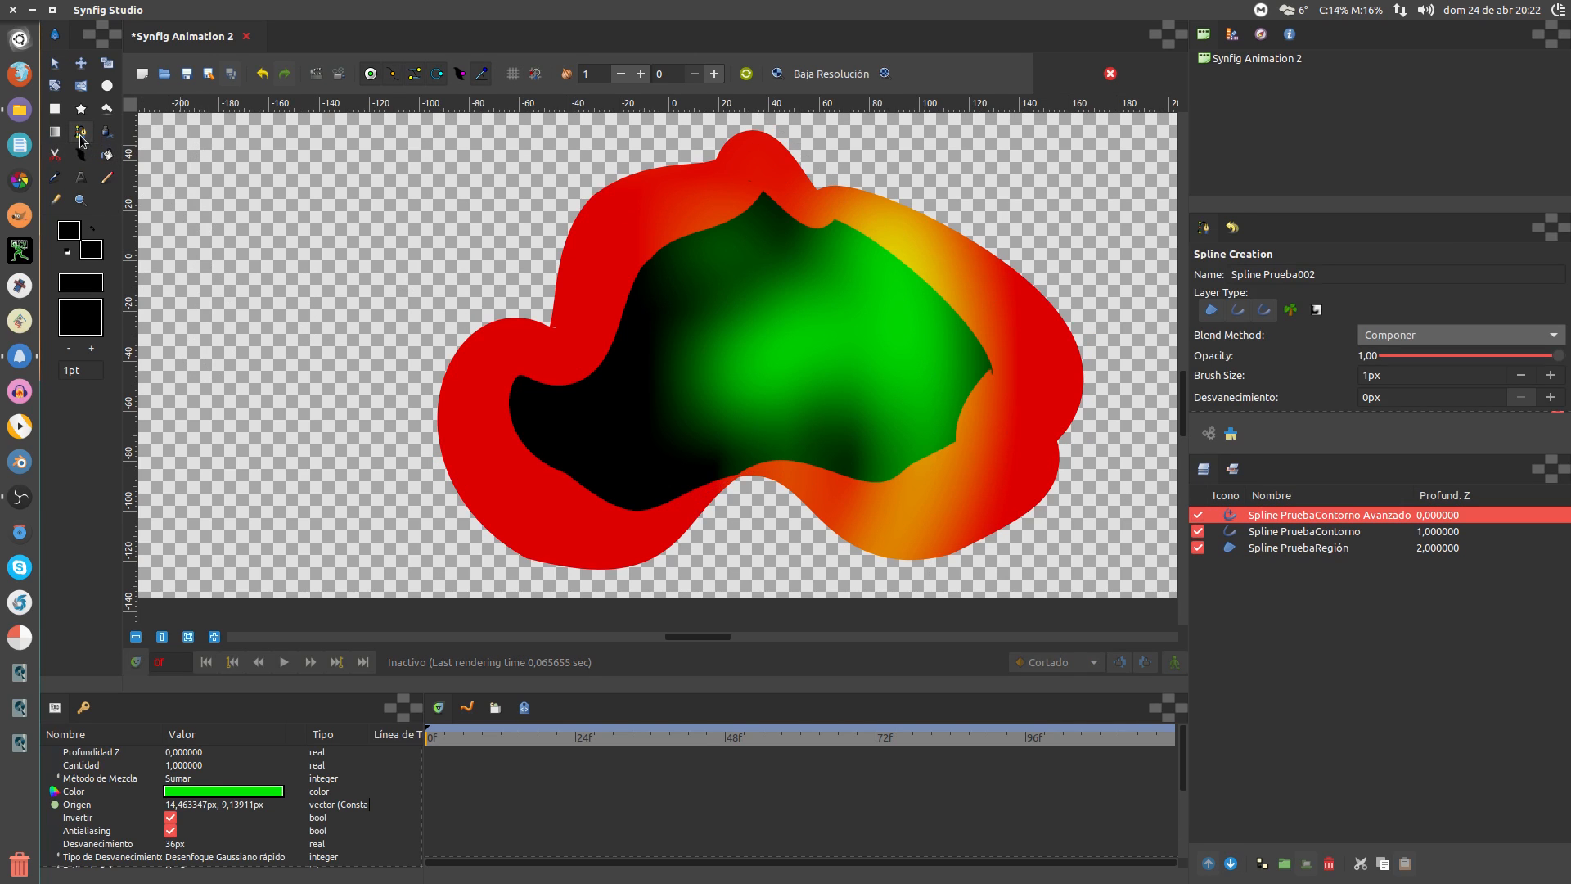
pyautogui.click(180, 183)
pyautogui.click(188, 327)
pyautogui.click(415, 280)
pyautogui.click(394, 196)
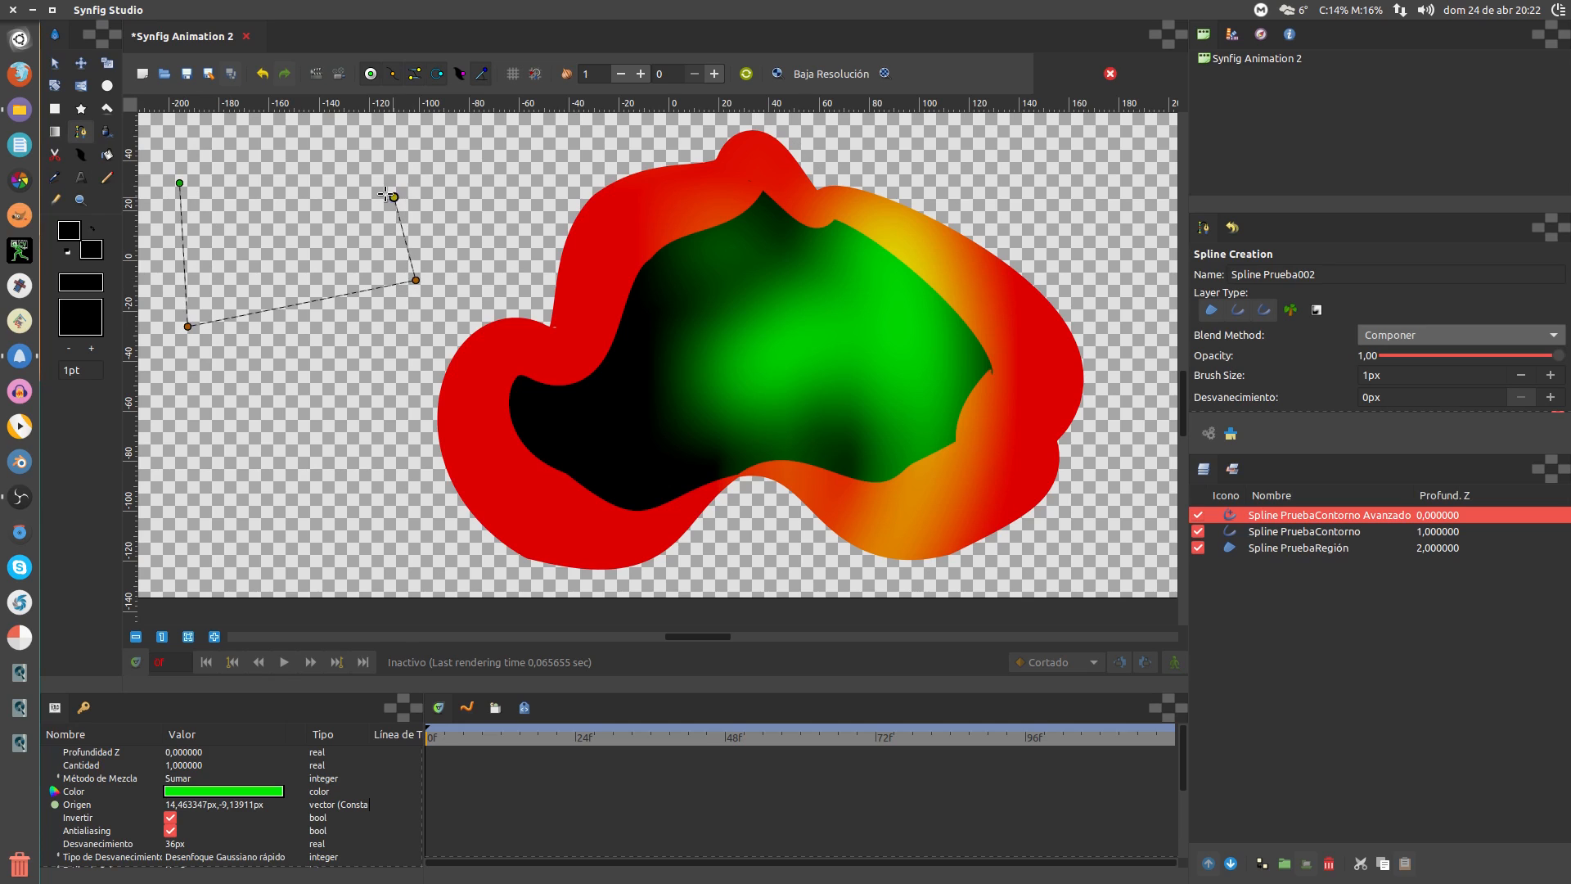
pyautogui.click(311, 169)
pyautogui.rightClick(180, 181)
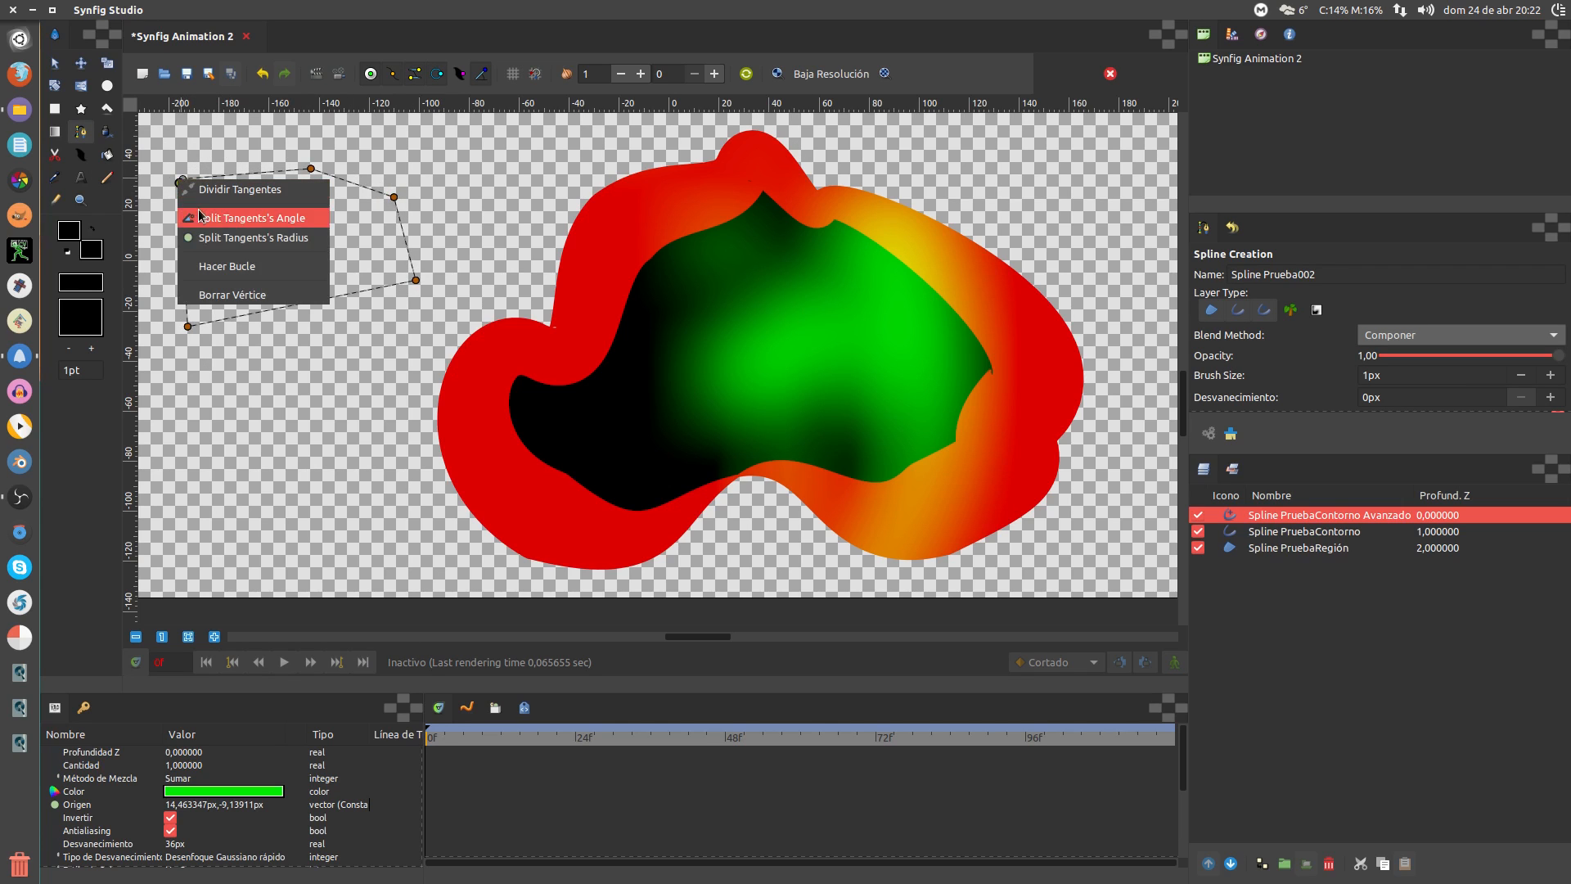
pyautogui.click(220, 266)
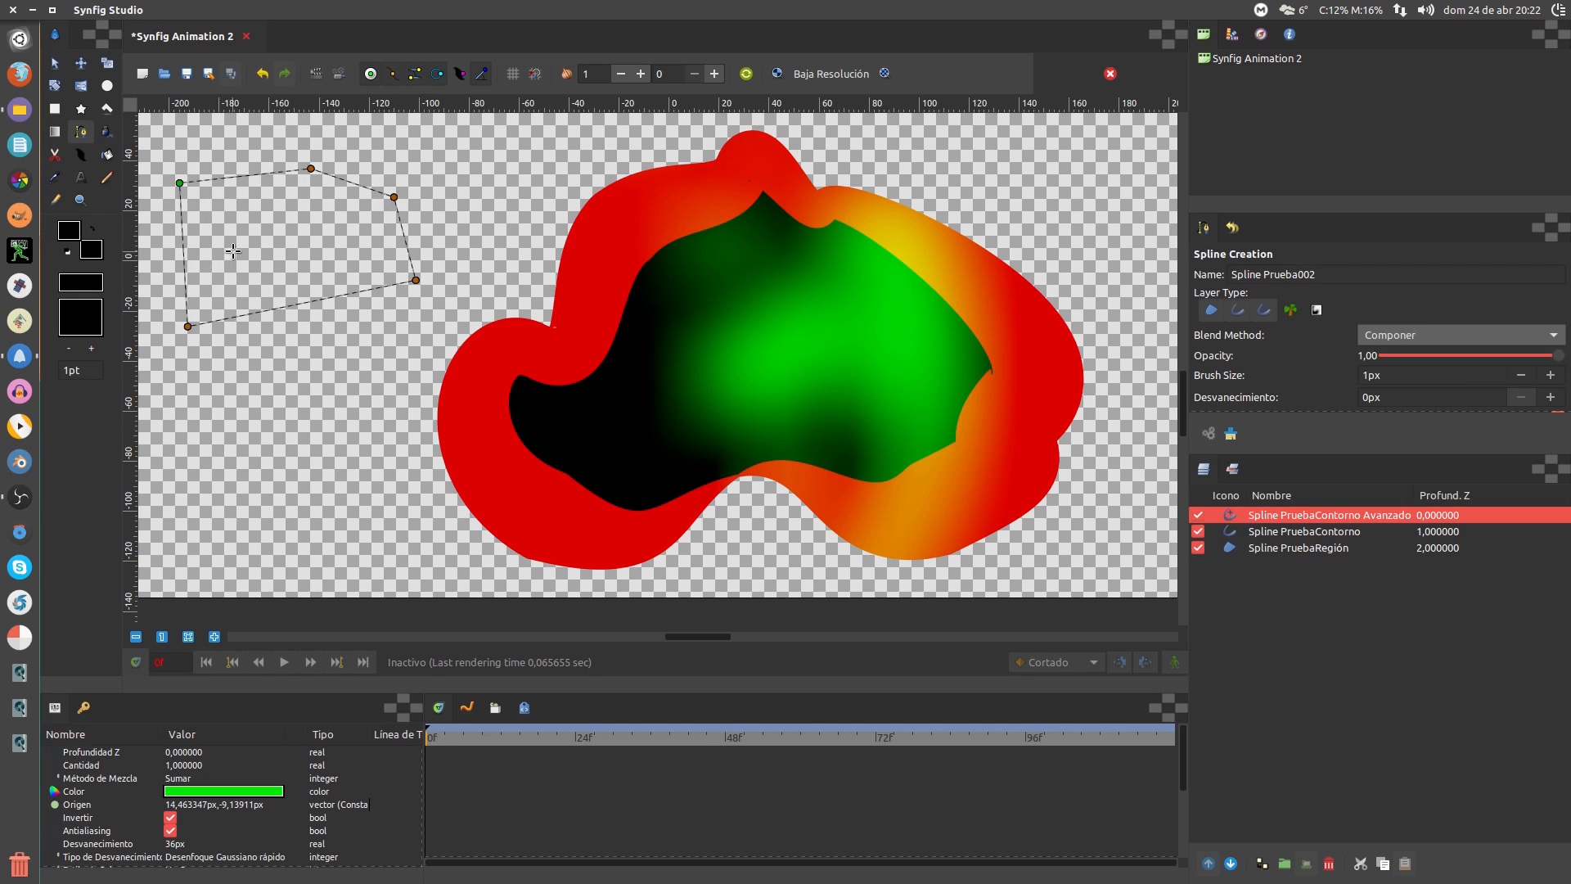
# Create it as a black Region-only layer, Spline Prueba002Región, and select it to show vertices
pyautogui.click(1265, 312)
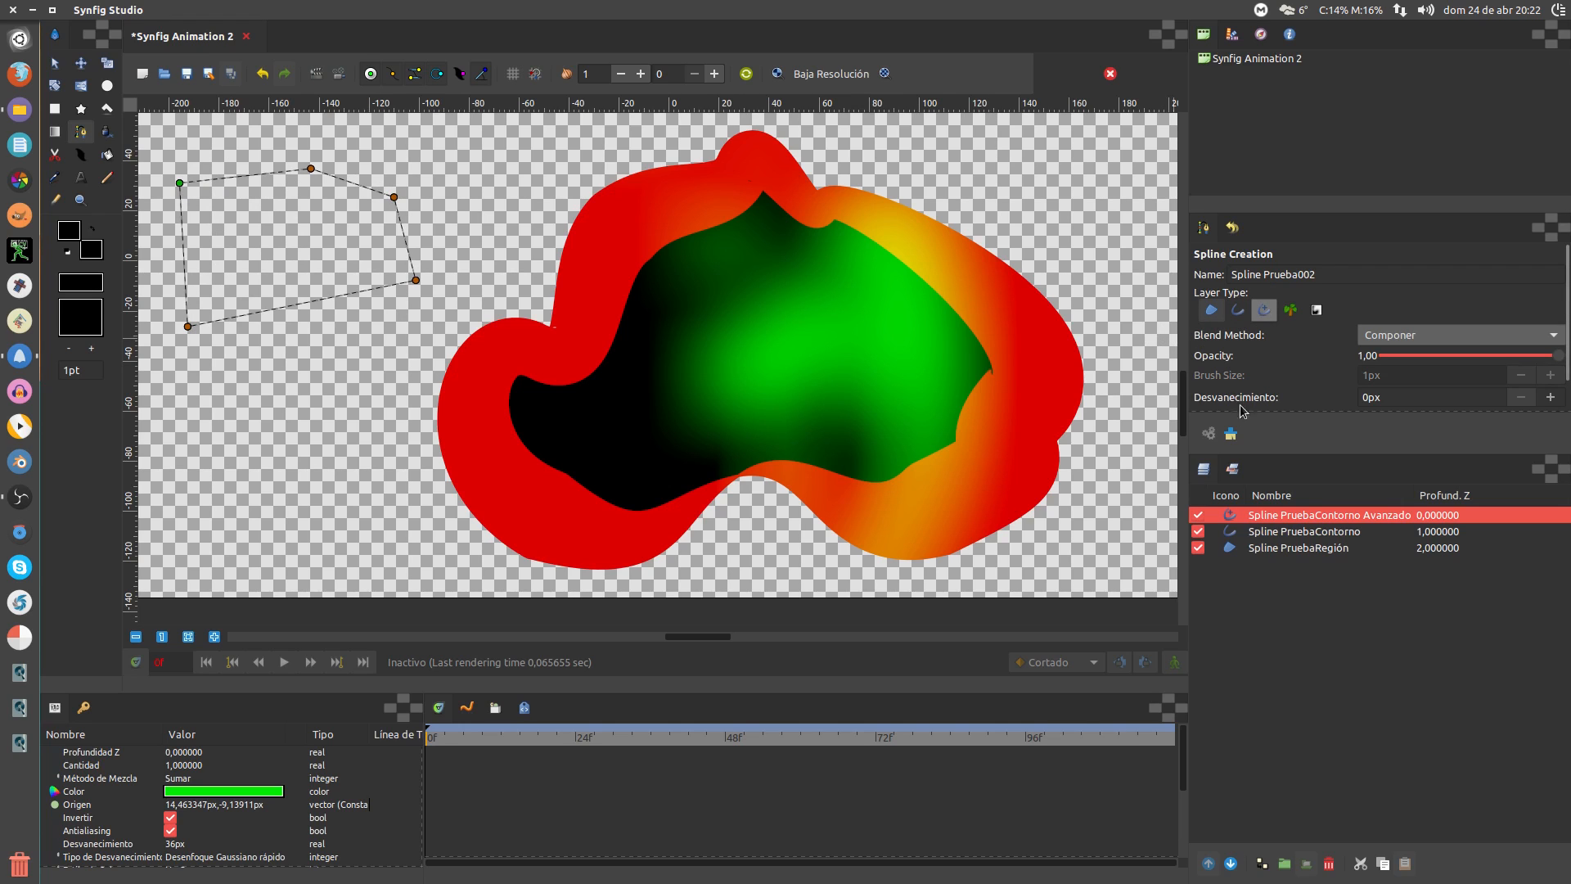
pyautogui.click(1210, 433)
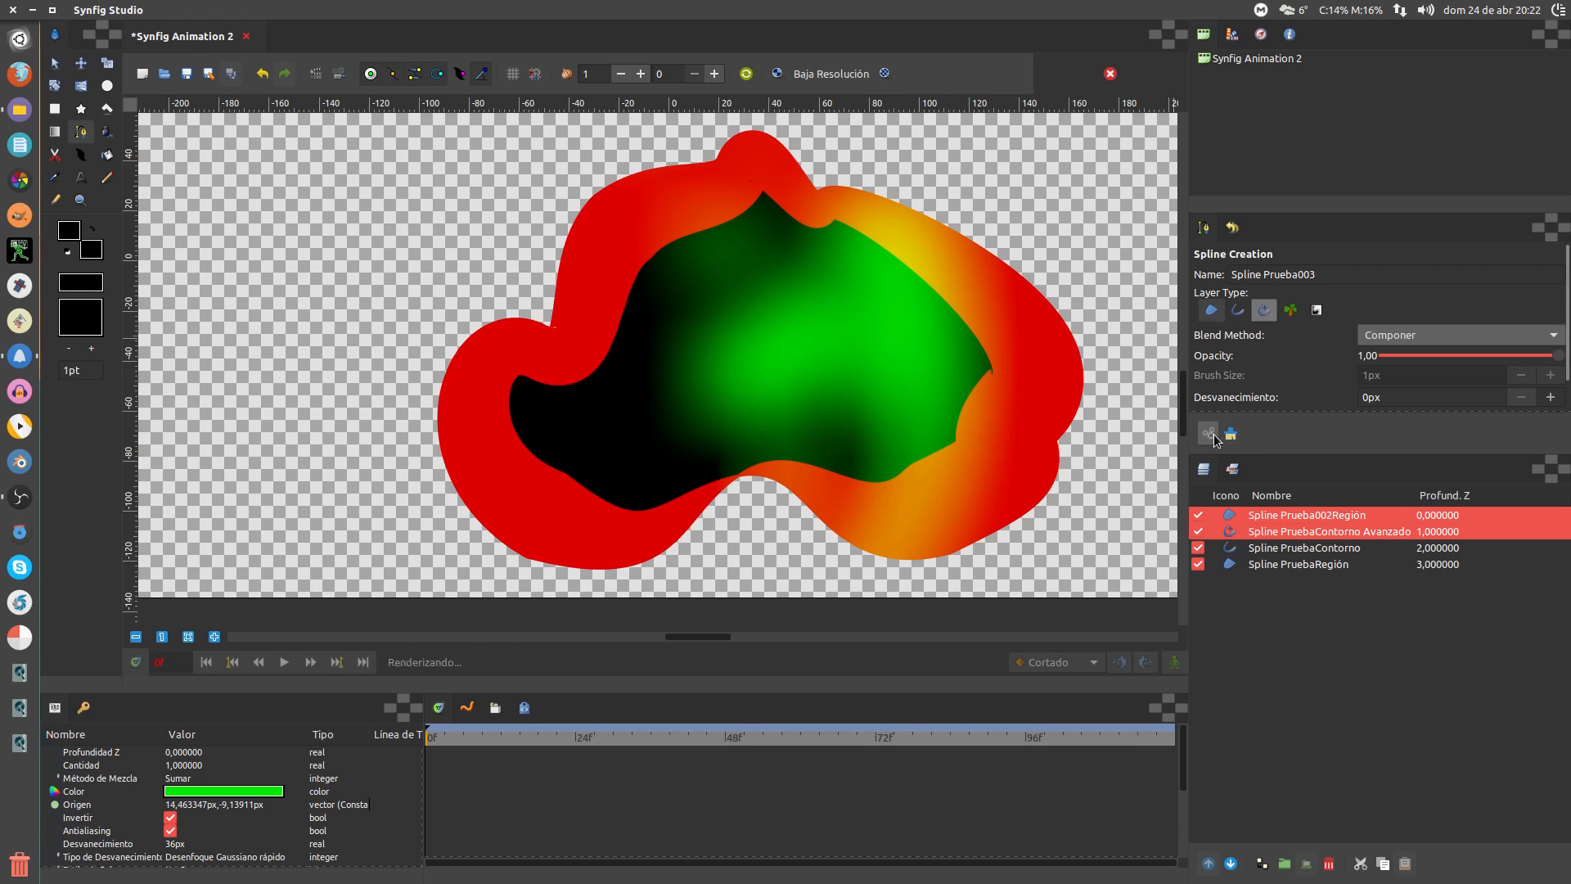
pyautogui.click(1267, 514)
pyautogui.click(1270, 505)
pyautogui.click(1273, 508)
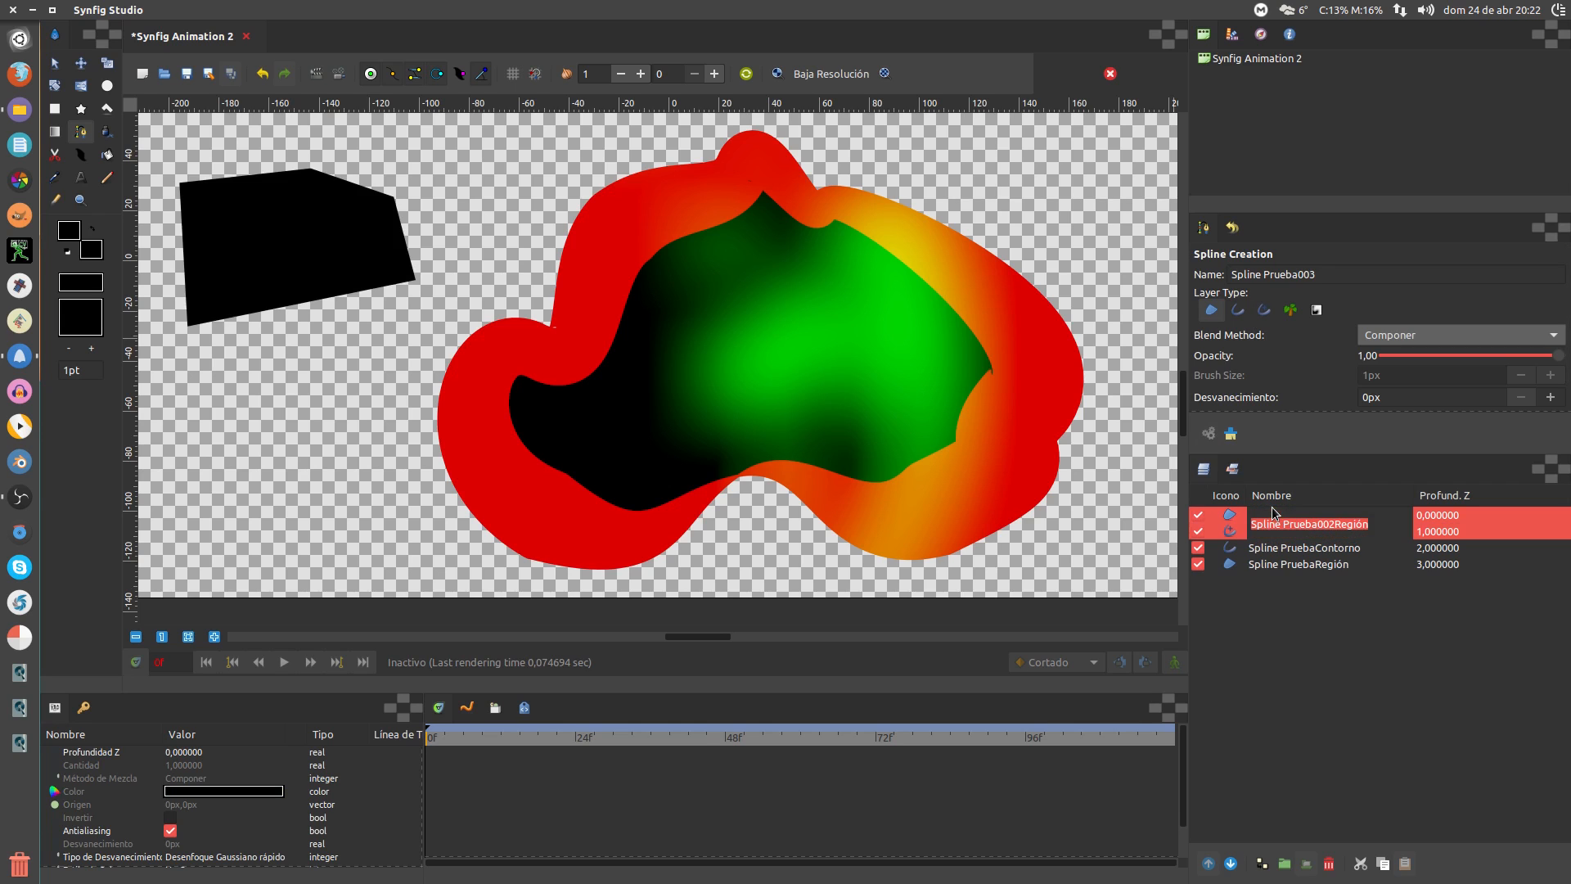
pyautogui.click(1219, 517)
pyautogui.click(1215, 513)
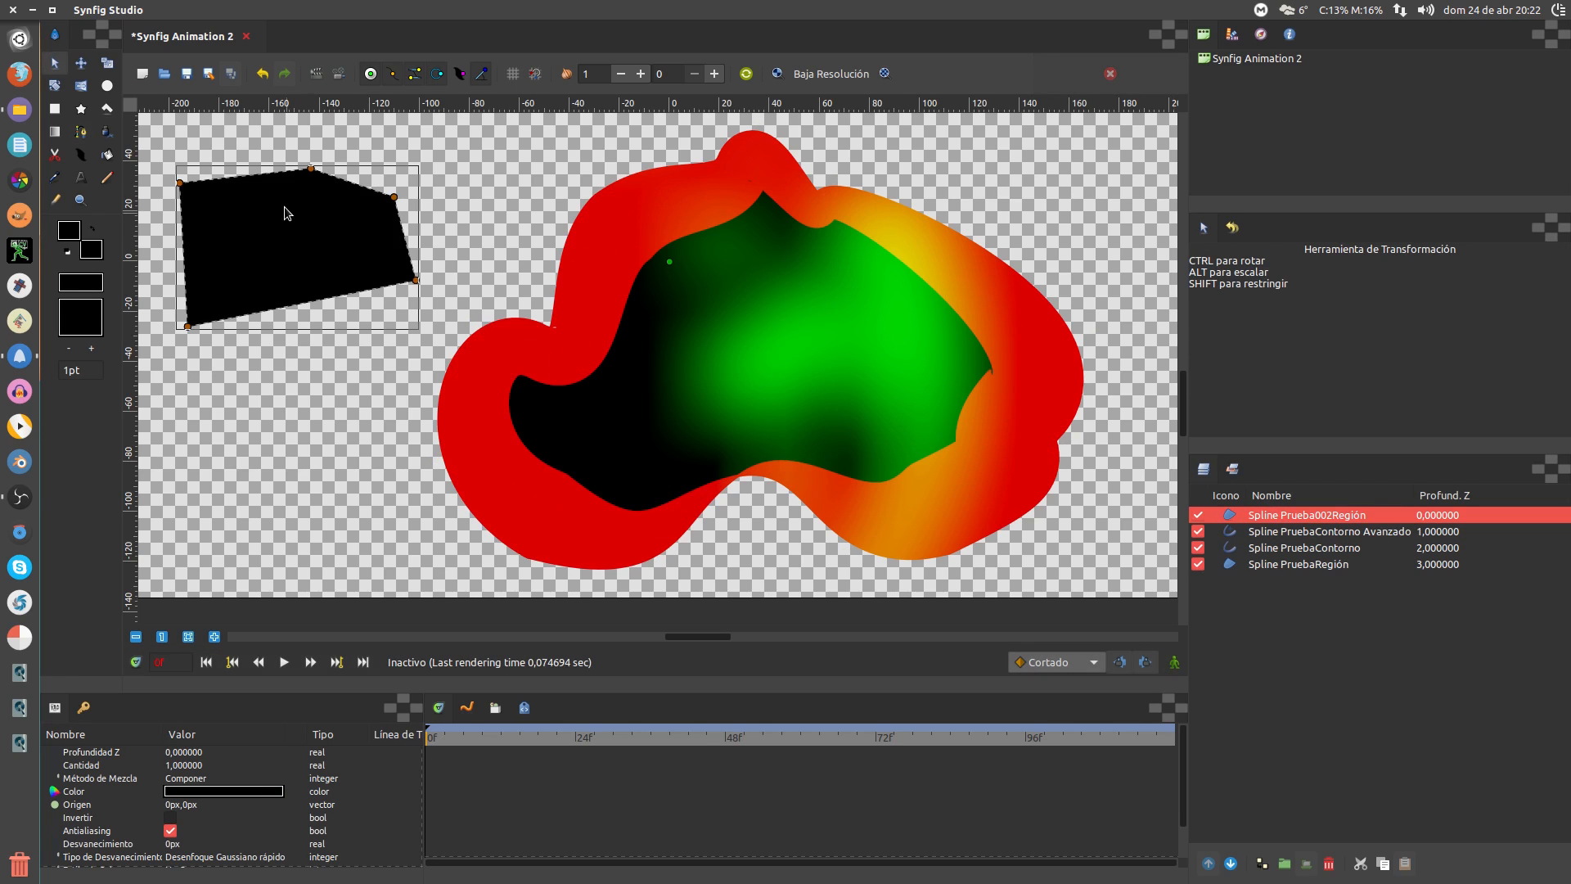